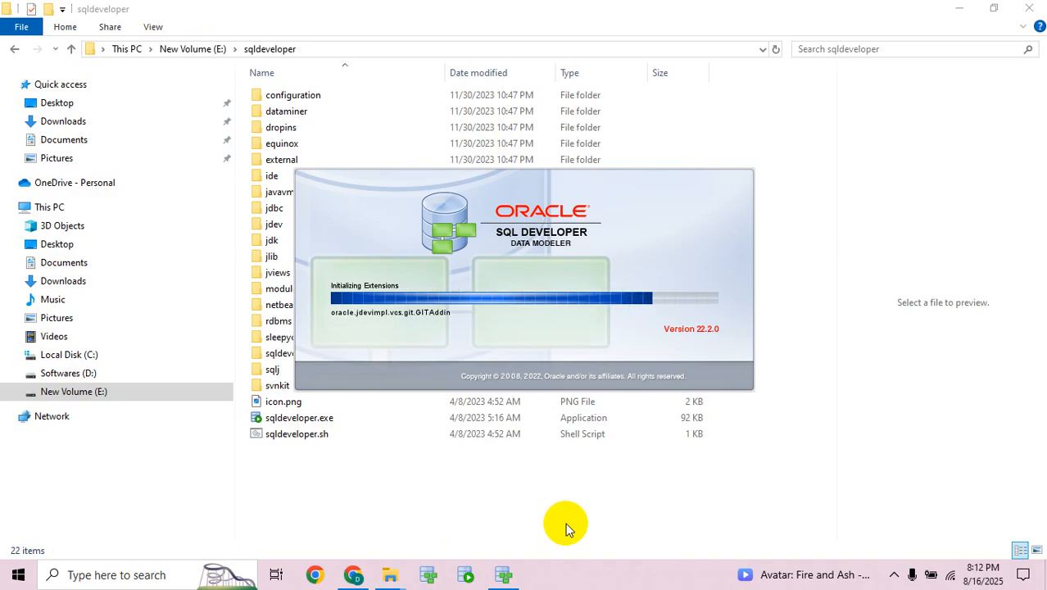
- Switch to Chrome and examine the SQL Developer Data Modeler version and the Windows 64-bit with JDK download option
left_click(353, 574)
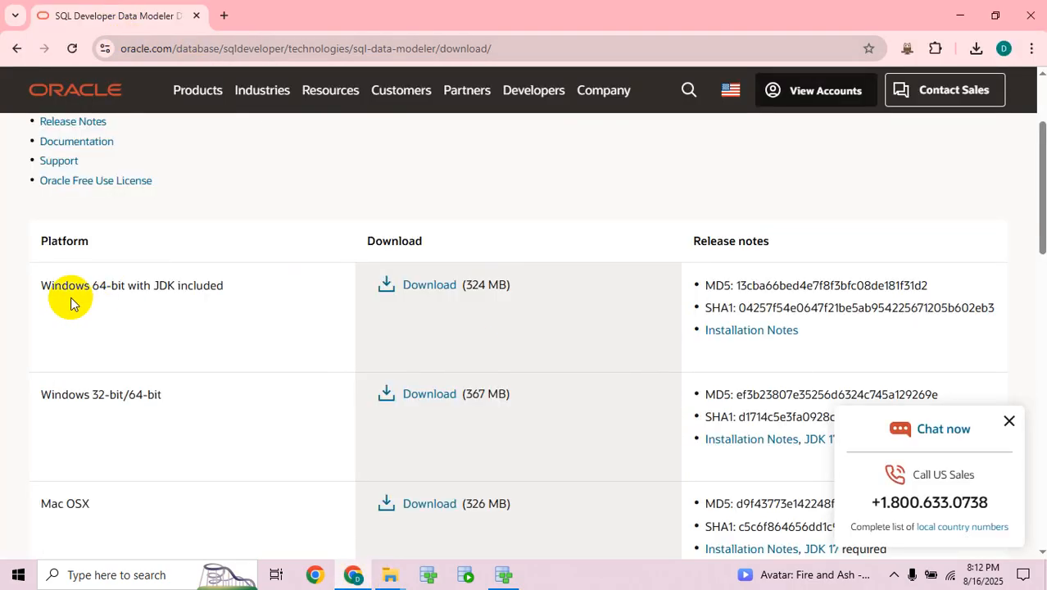
scroll(735, 323, "up", 2)
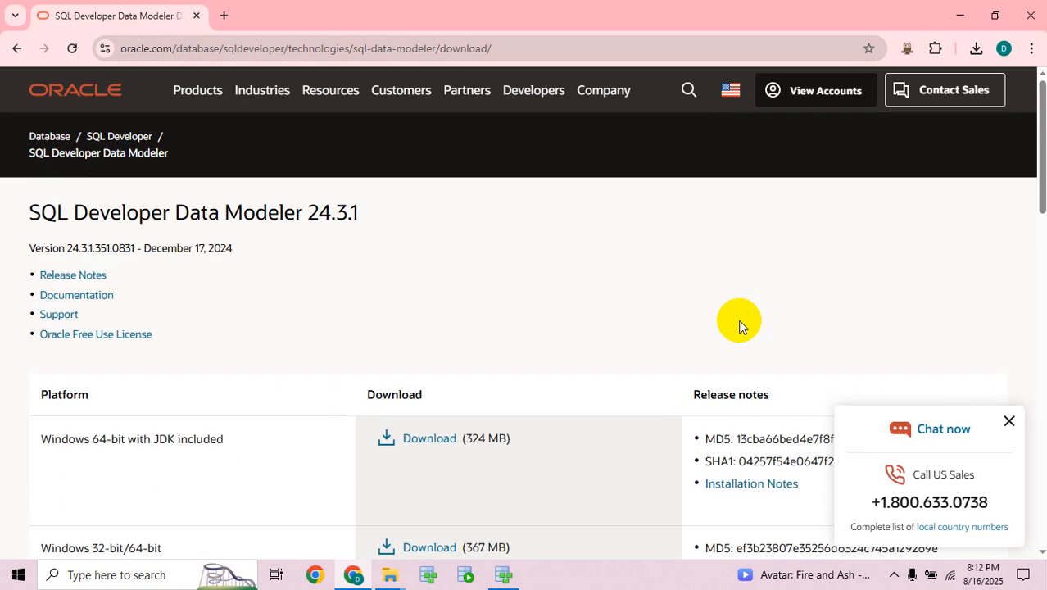
left_click_drag(28, 215, 416, 232)
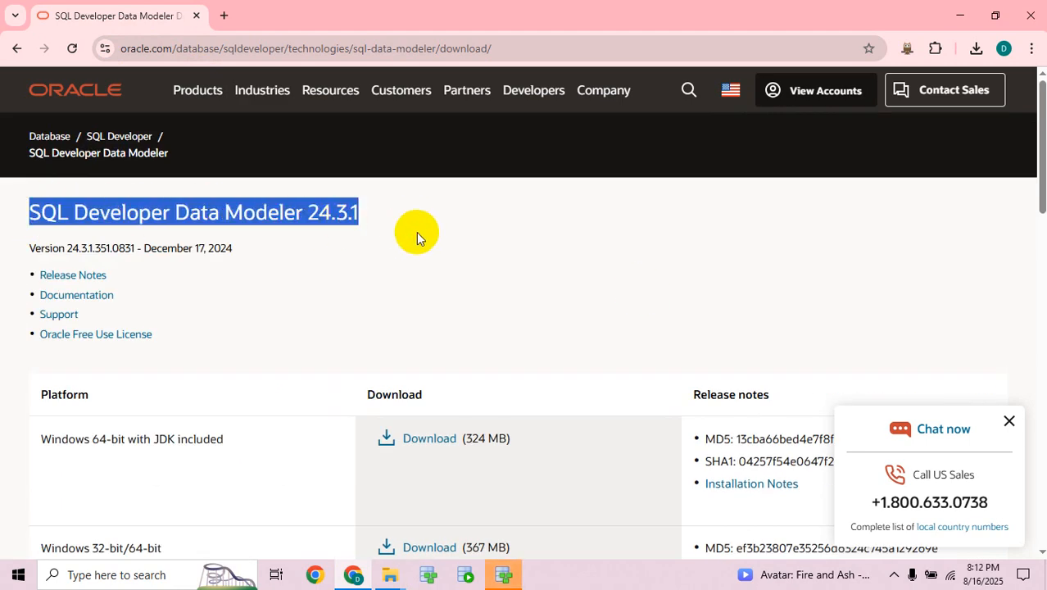
scroll(420, 250, "down", 2)
left_click_drag(125, 285, 335, 288)
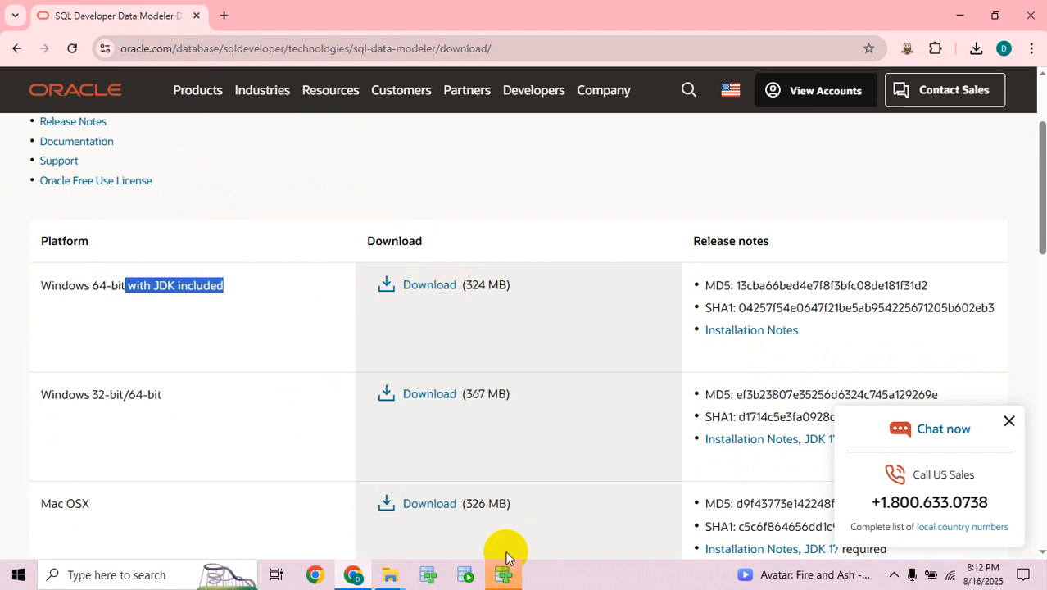
- Switch to Oracle SQL Developer Data Modeler, close the Welcome Page, and save the design as csit2080 in the DataModelerProjects folder
left_click(501, 576)
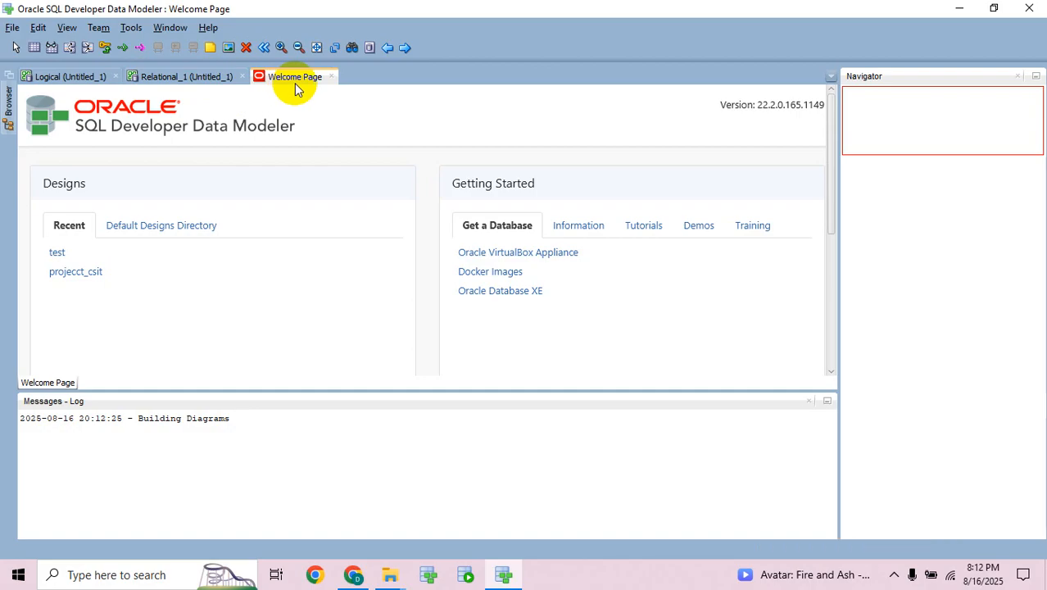
left_click(332, 76)
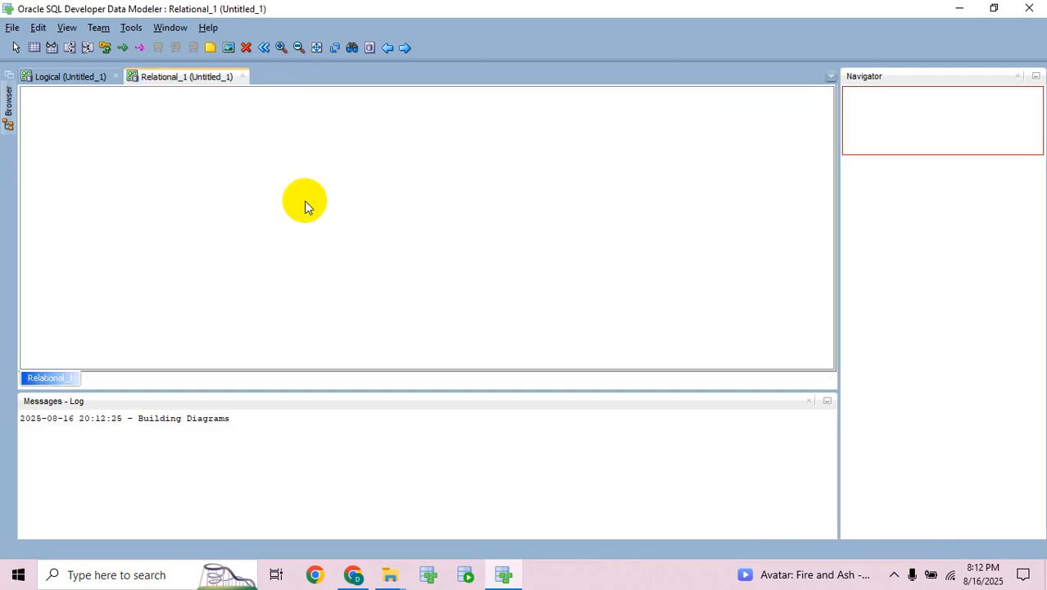
key("ctrl+s")
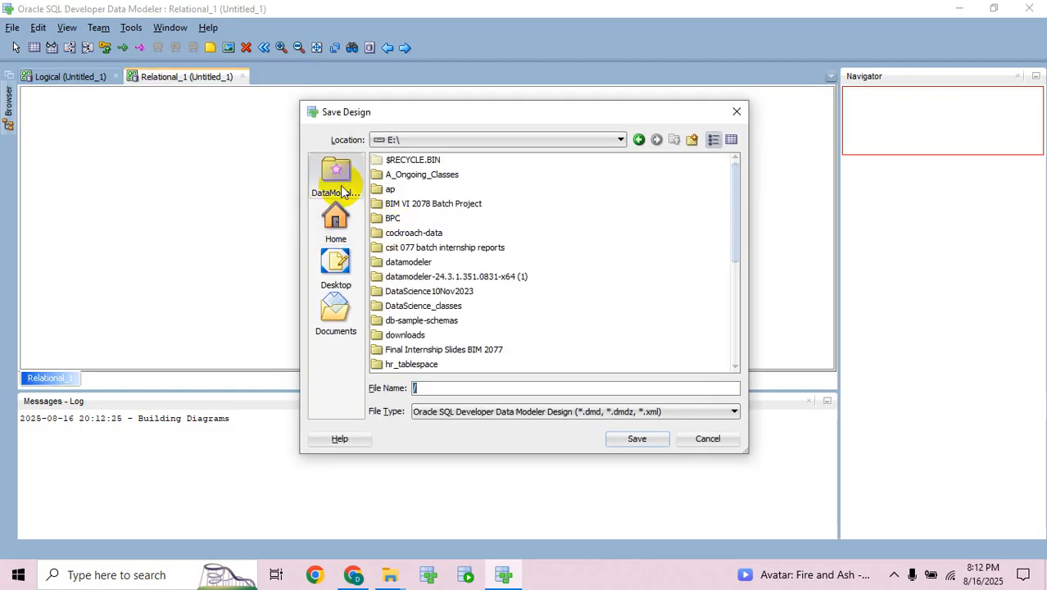
left_click(336, 176)
left_click(443, 388)
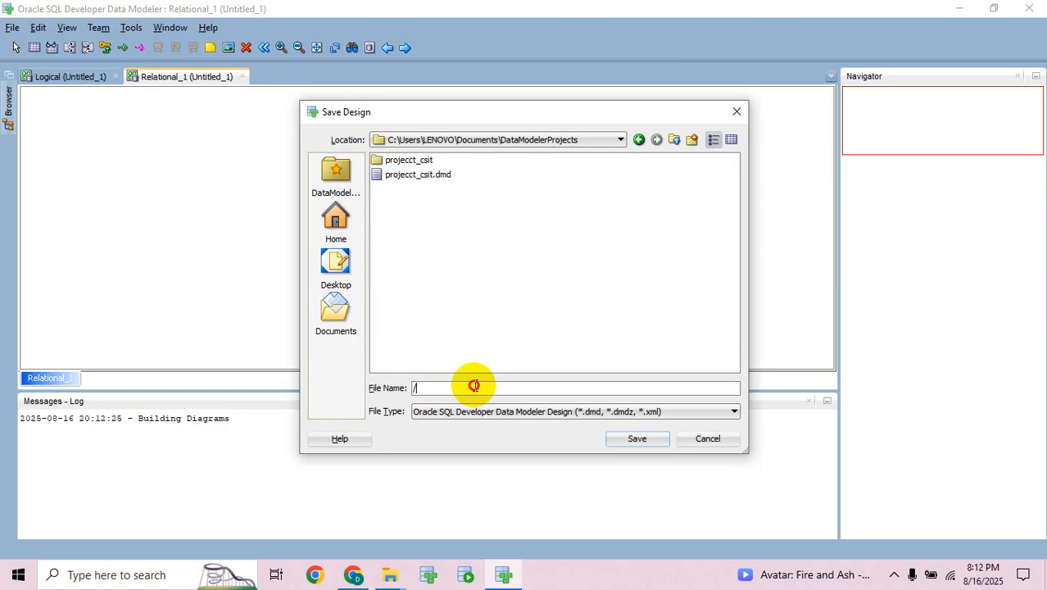
double_click(473, 385)
type("f")
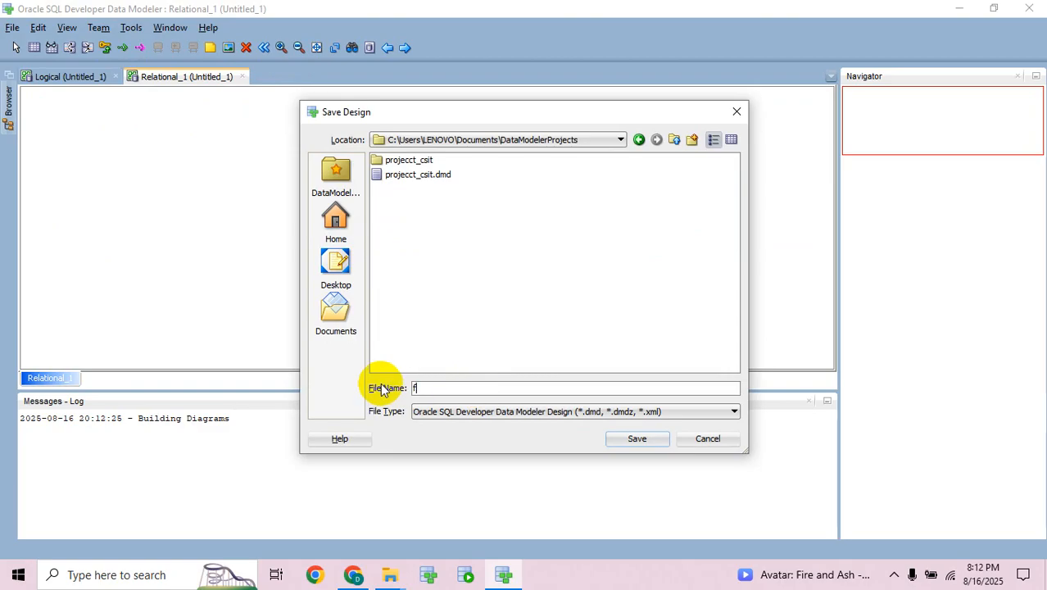
type("ilecsit2080a")
left_click(646, 439)
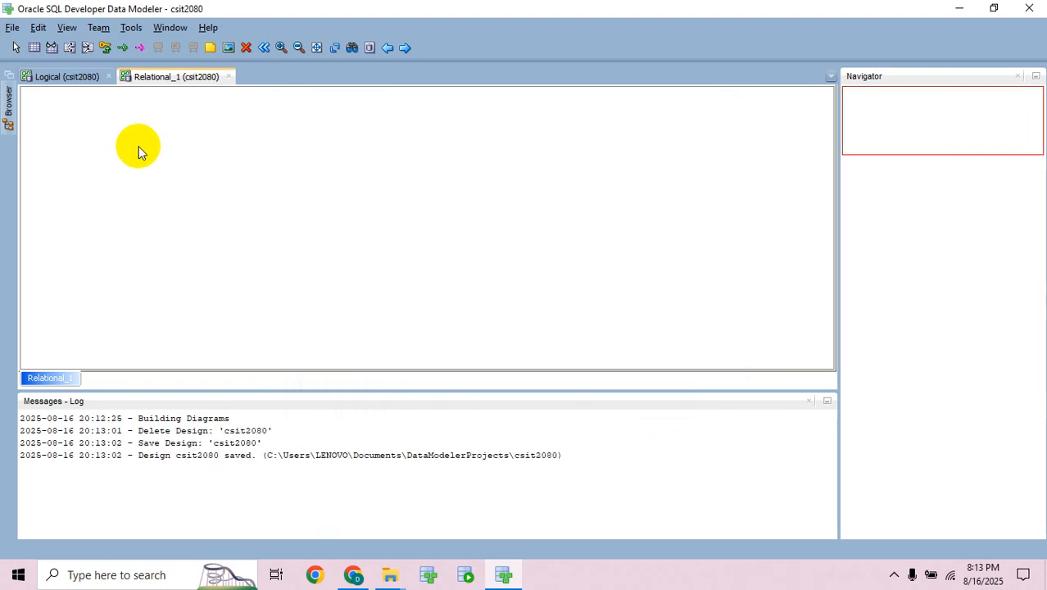
- Draw a new entity near the upper-left of the Logical diagram and name it users
left_click(49, 75)
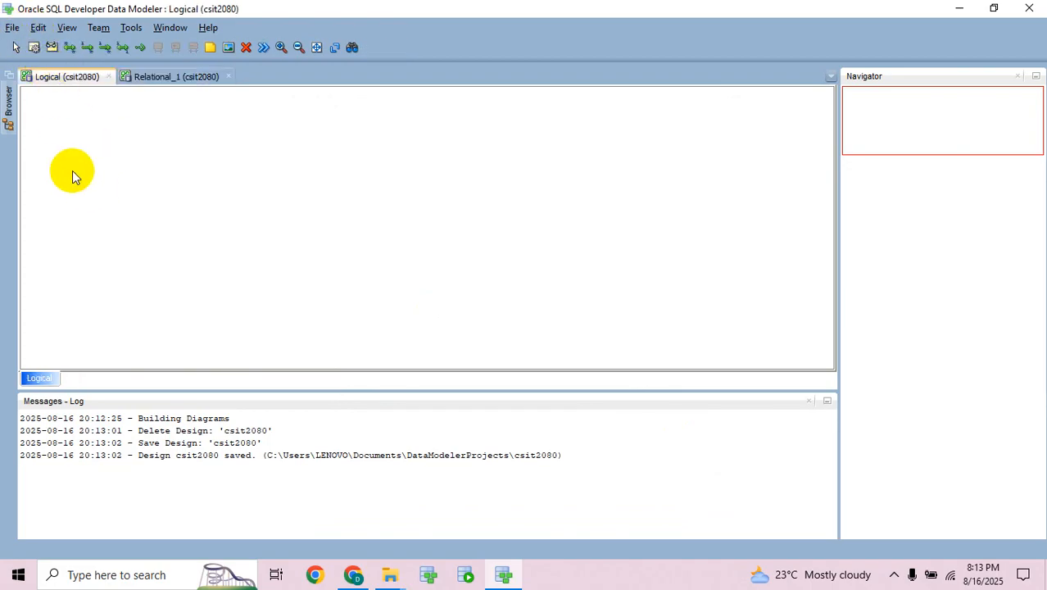
left_click(34, 46)
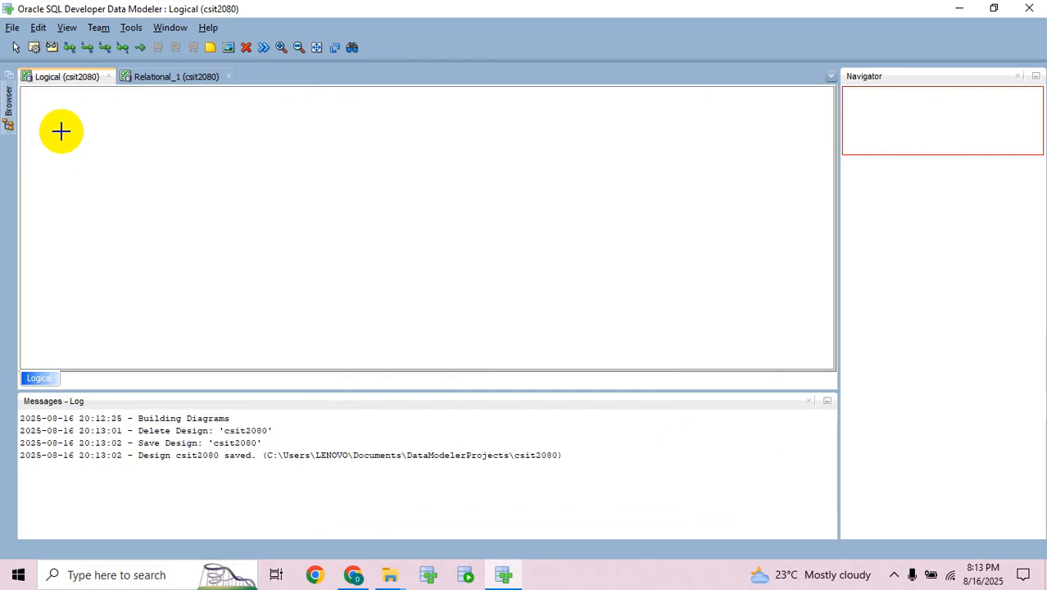
left_click_drag(62, 119, 230, 252)
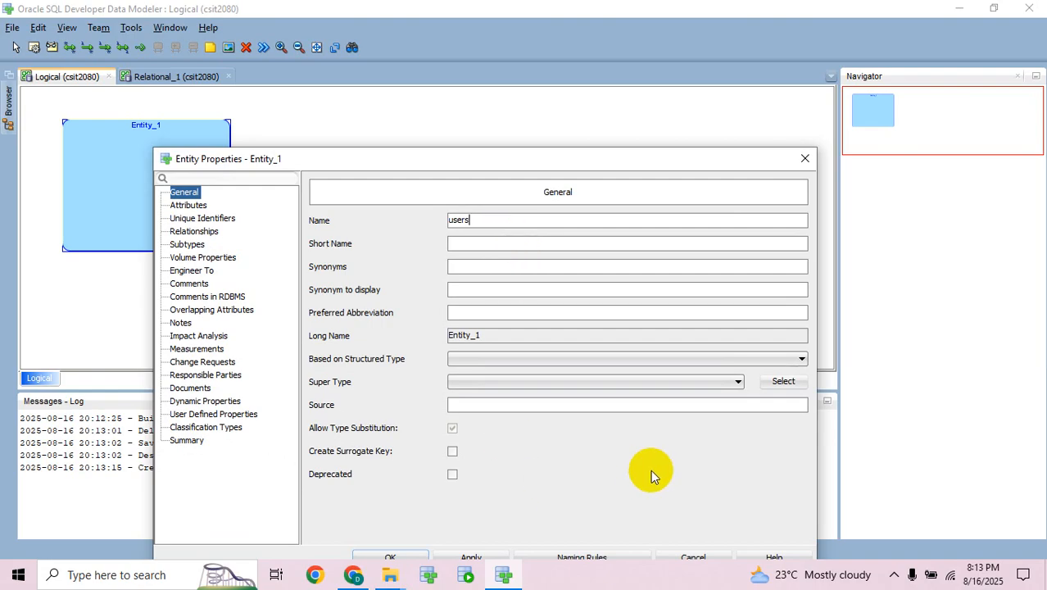
left_click_drag(587, 164, 591, 113)
left_click(474, 507)
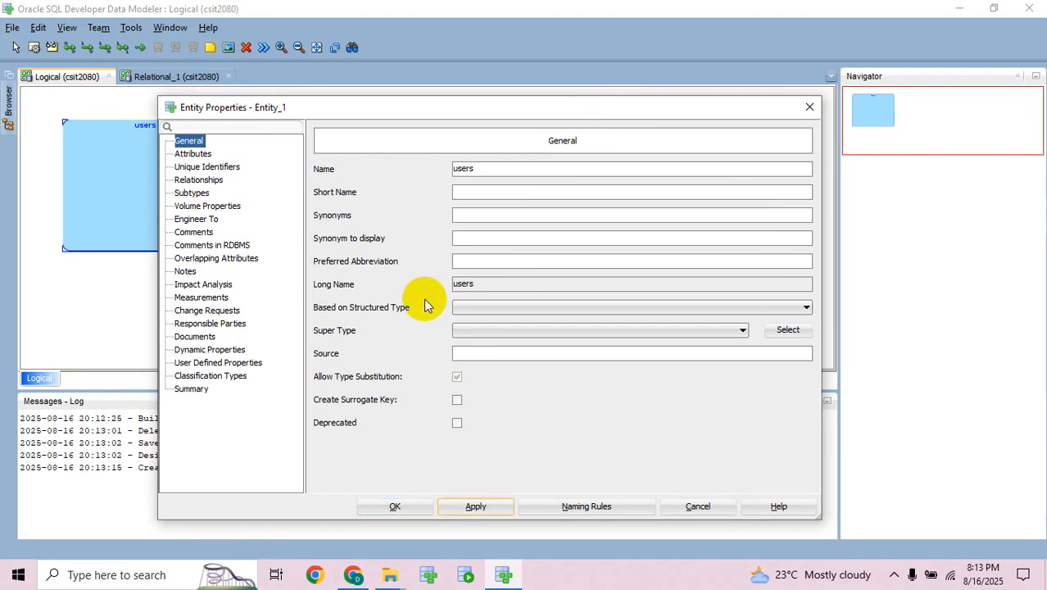
- Add an attribute named user_id to the users entity and mark it as Primary UID
left_click(190, 153)
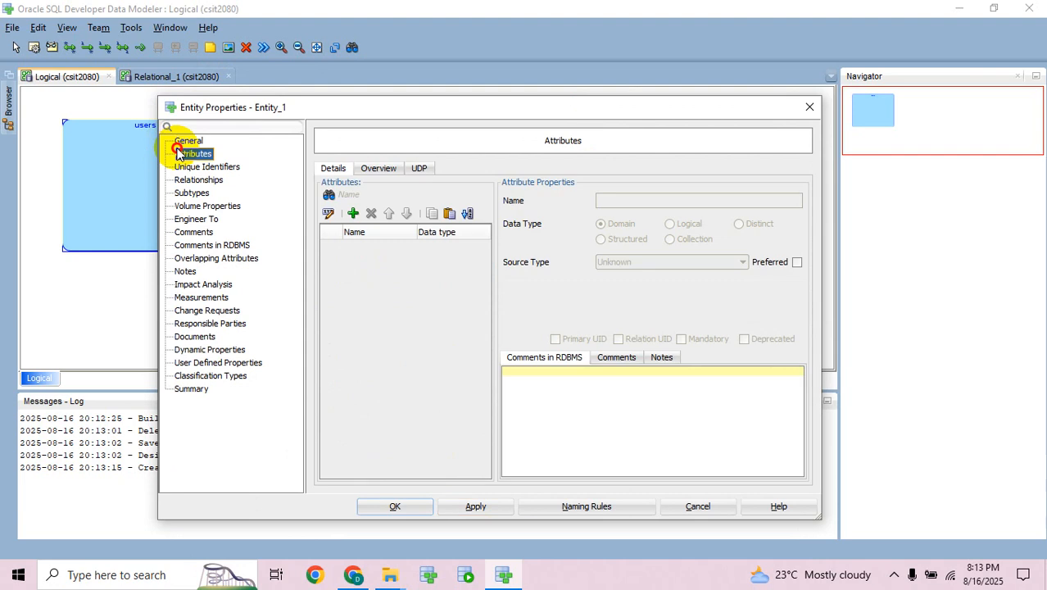
left_click(353, 213)
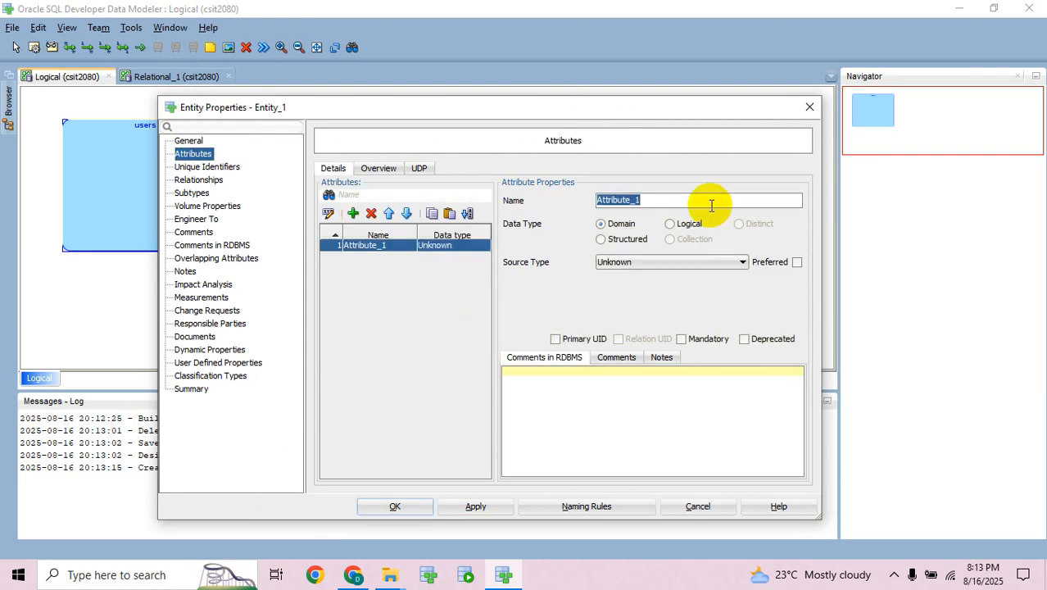
type("user_")
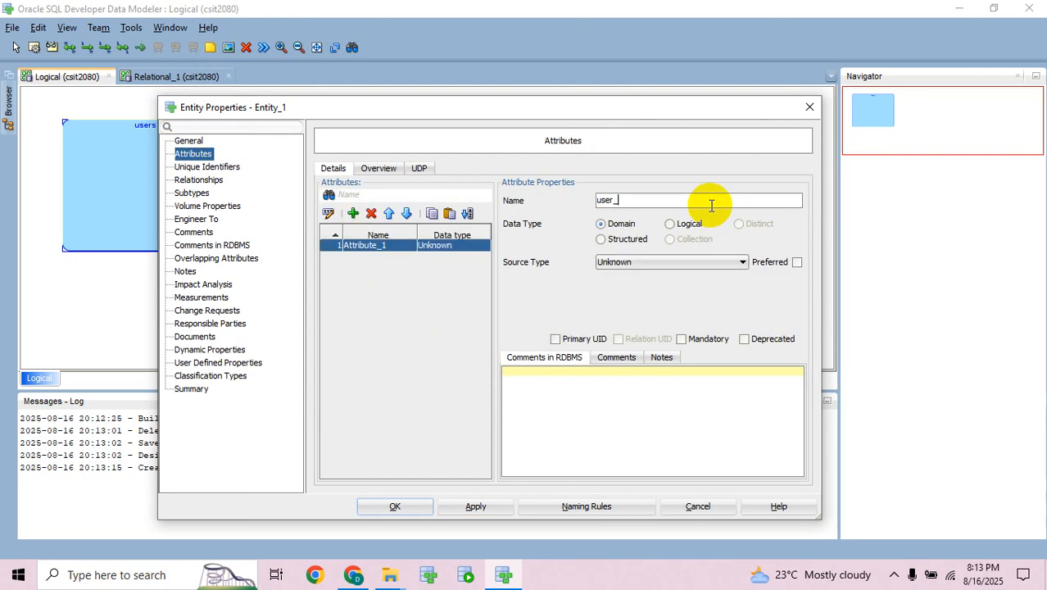
type("id")
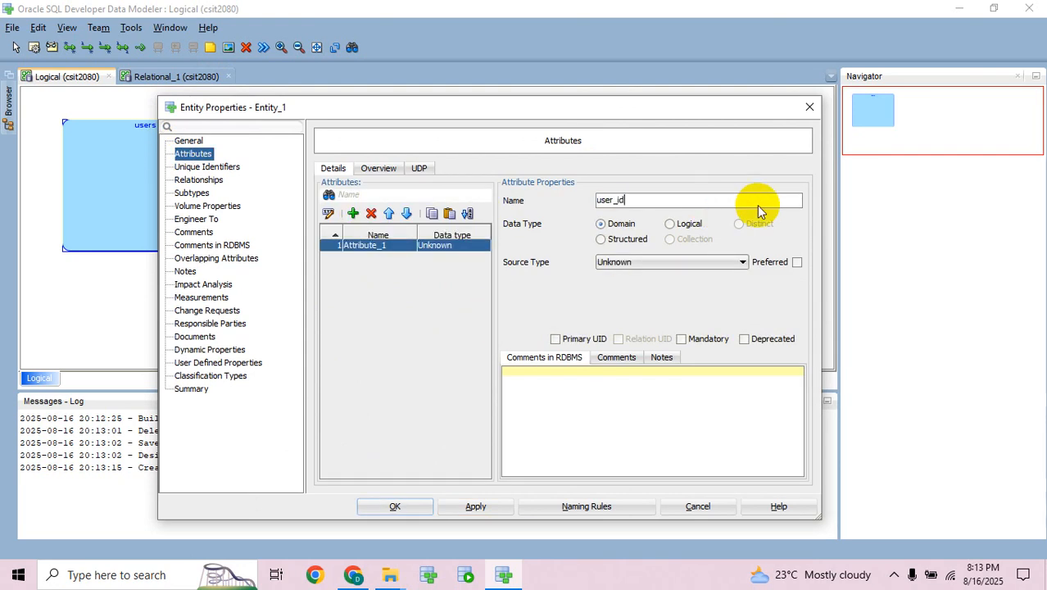
left_click(591, 339)
- Add a second attribute with a Logical data type, and set user_id to the Logical source type Integer
left_click(353, 213)
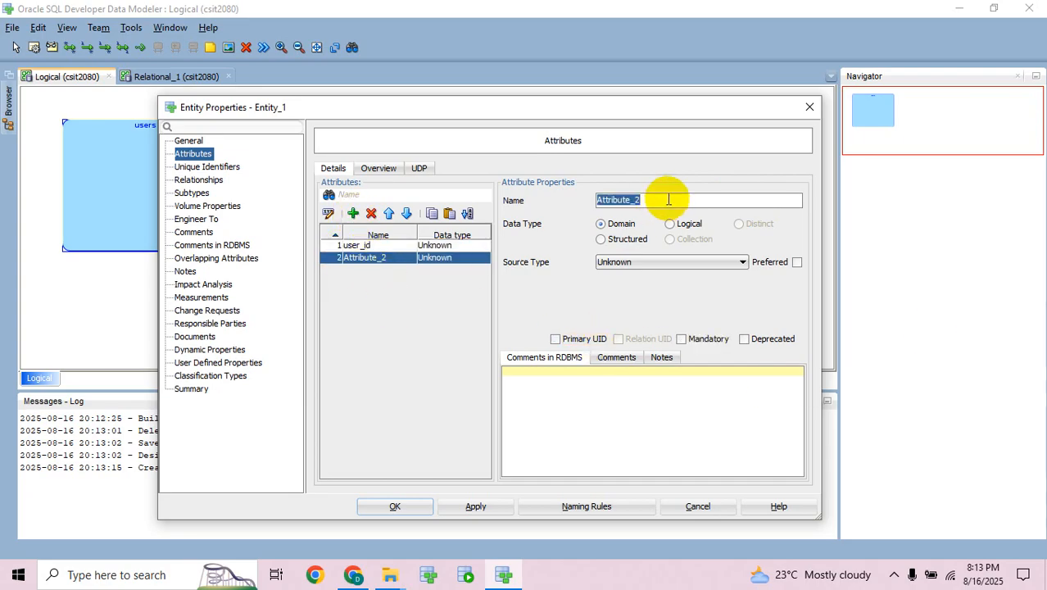
left_click(682, 226)
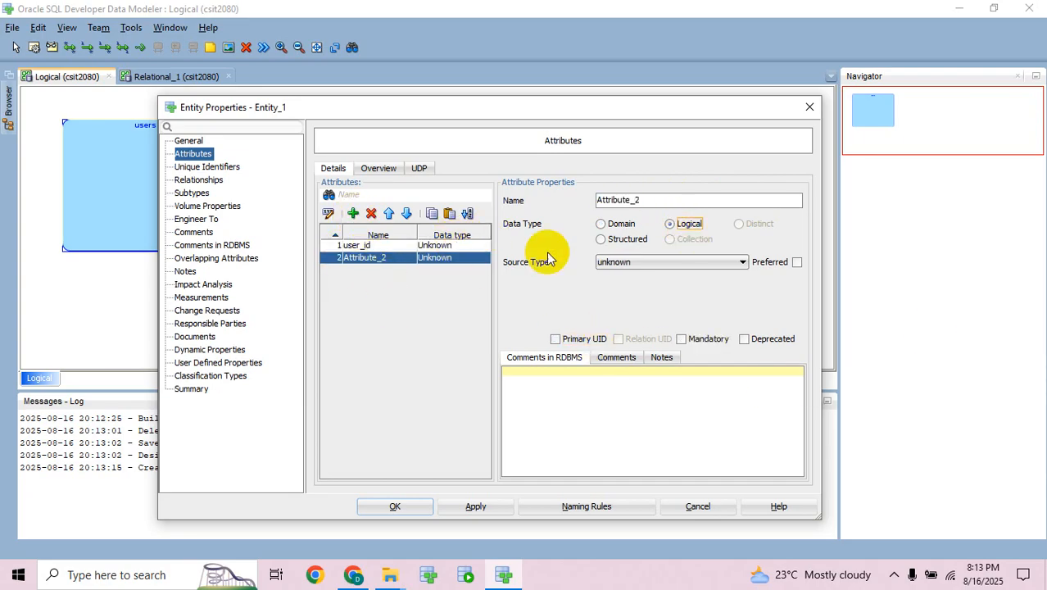
left_click(431, 245)
left_click(683, 224)
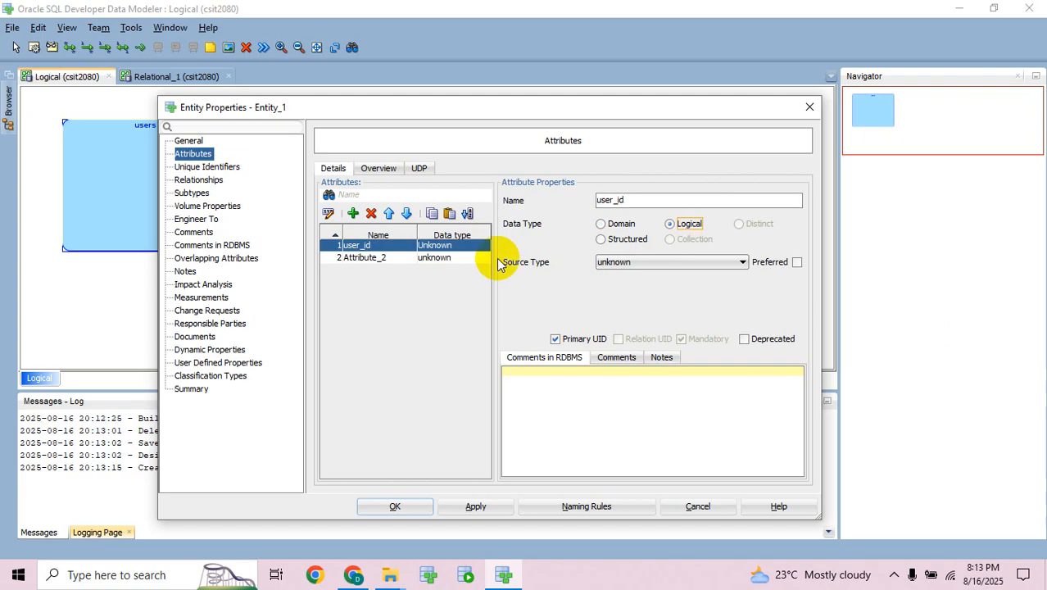
left_click(653, 263)
scroll(668, 451, "down", 15)
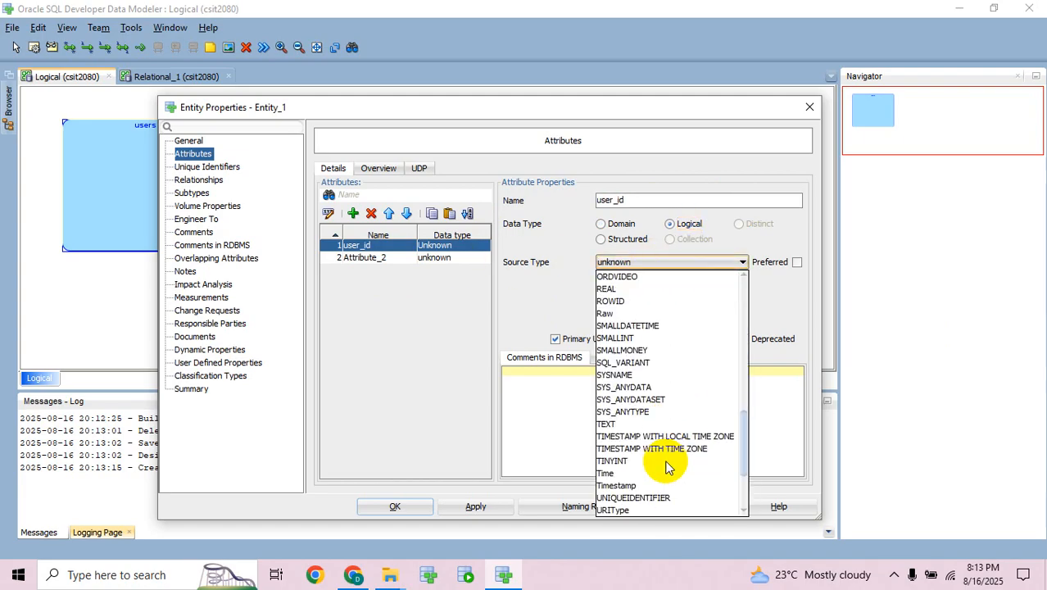
scroll(670, 446, "down", 3)
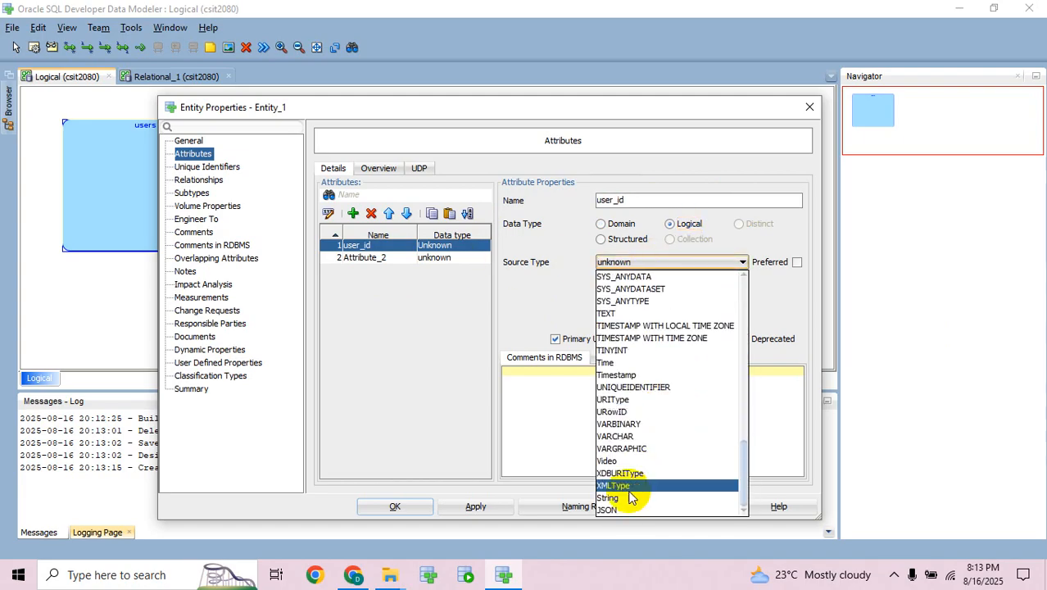
scroll(643, 434, "up", 2)
scroll(643, 441, "up", 8)
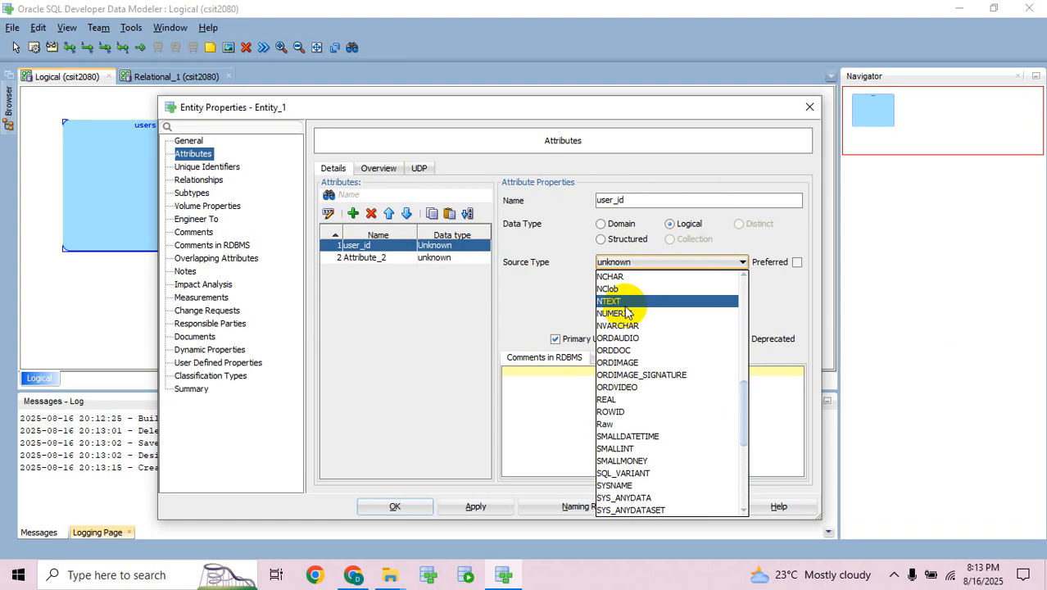
left_click(629, 374)
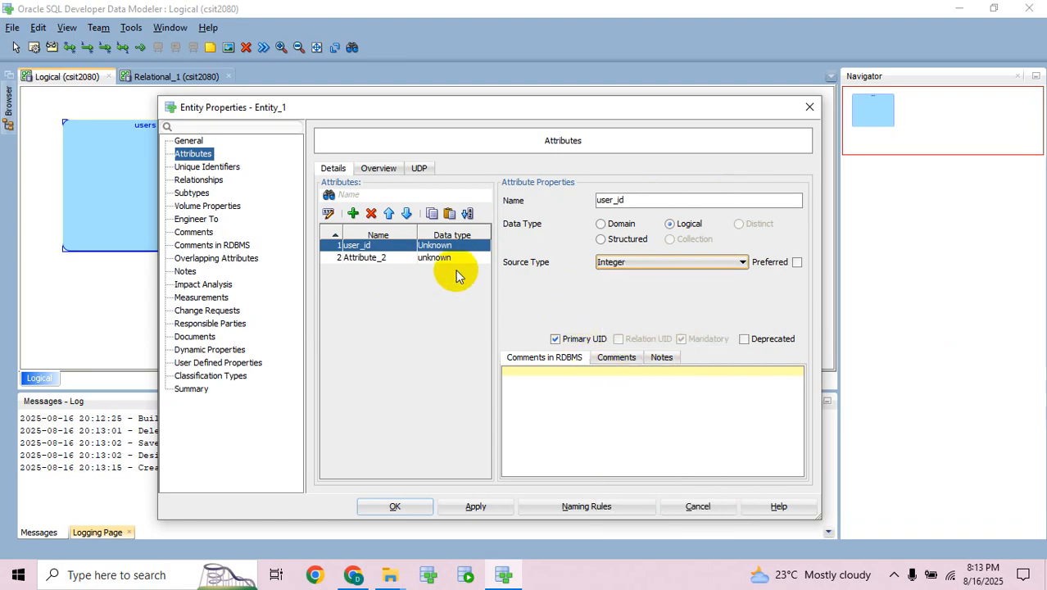
- Rename the second attribute of users to username and set its source type to NVARCHAR
left_click(435, 257)
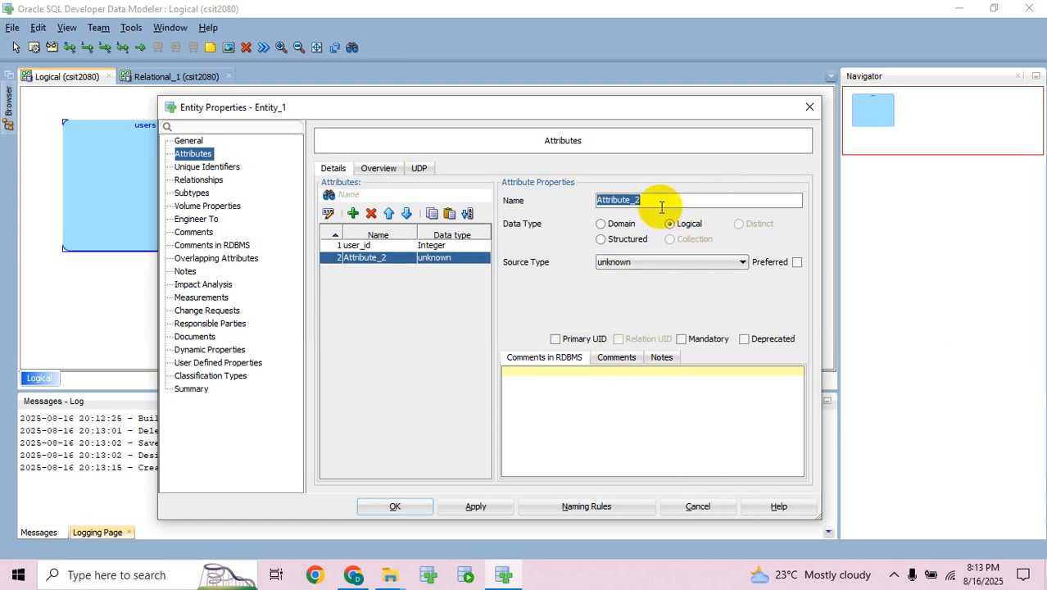
type("username")
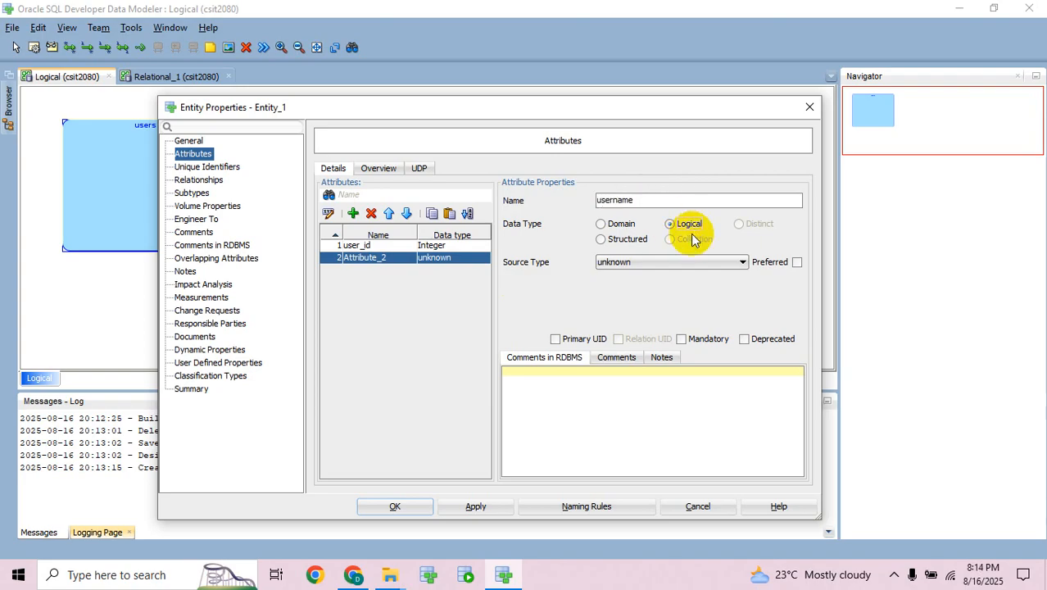
left_click(696, 262)
scroll(631, 447, "down", 8)
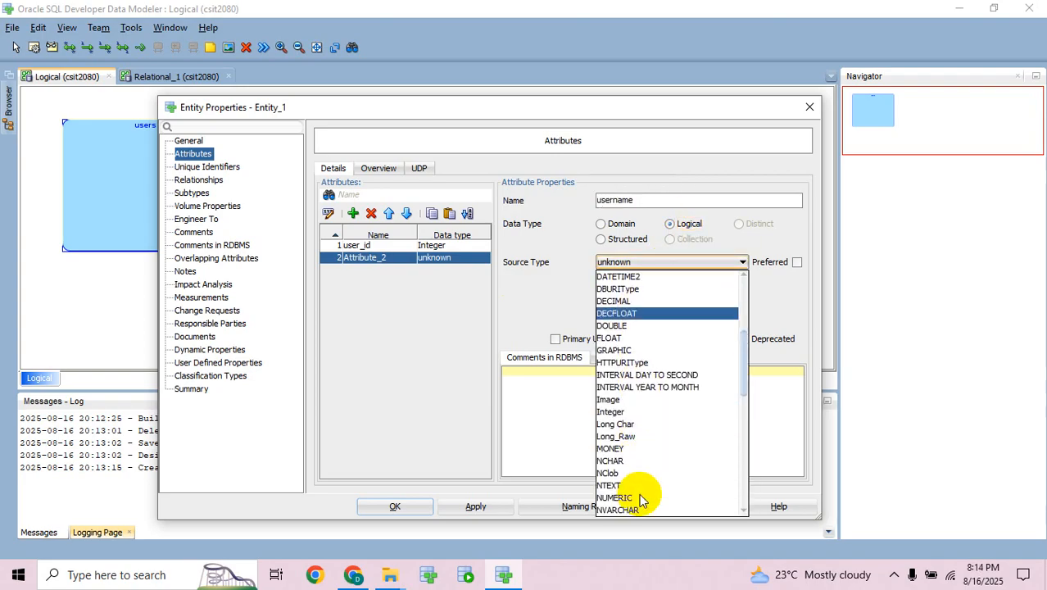
scroll(635, 468, "down", 3)
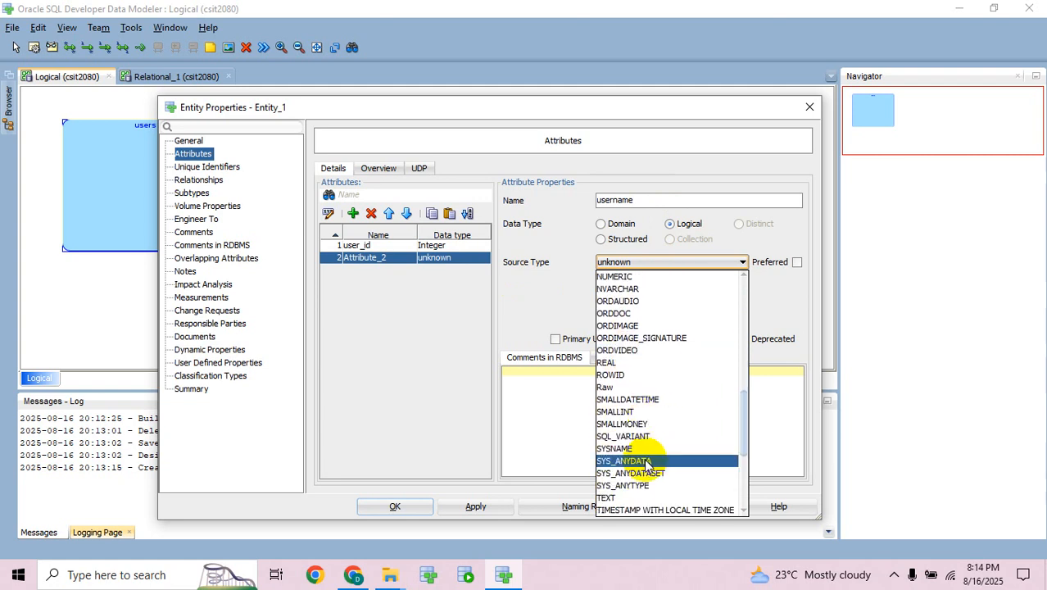
scroll(637, 480, "down", 4)
scroll(636, 467, "up", 6)
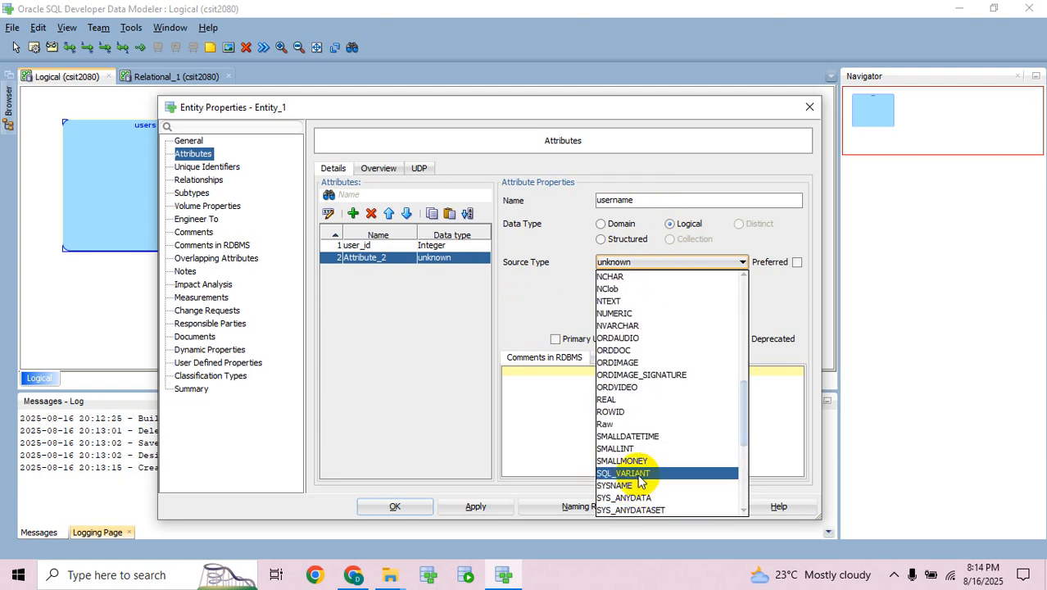
left_click(620, 364)
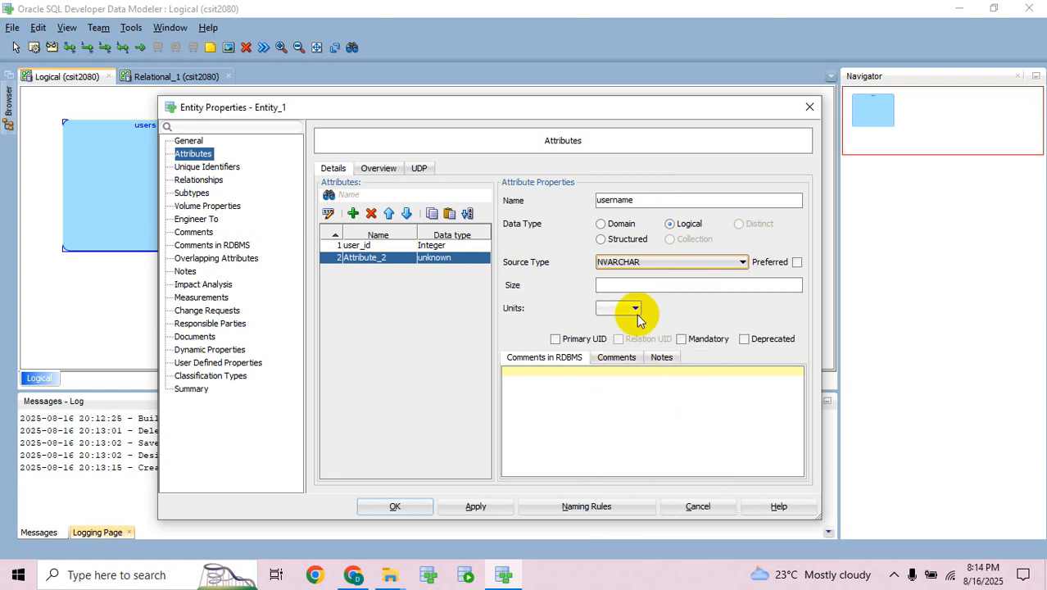
- Set the username attribute's size to 100 and make it mandatory
left_click(660, 261)
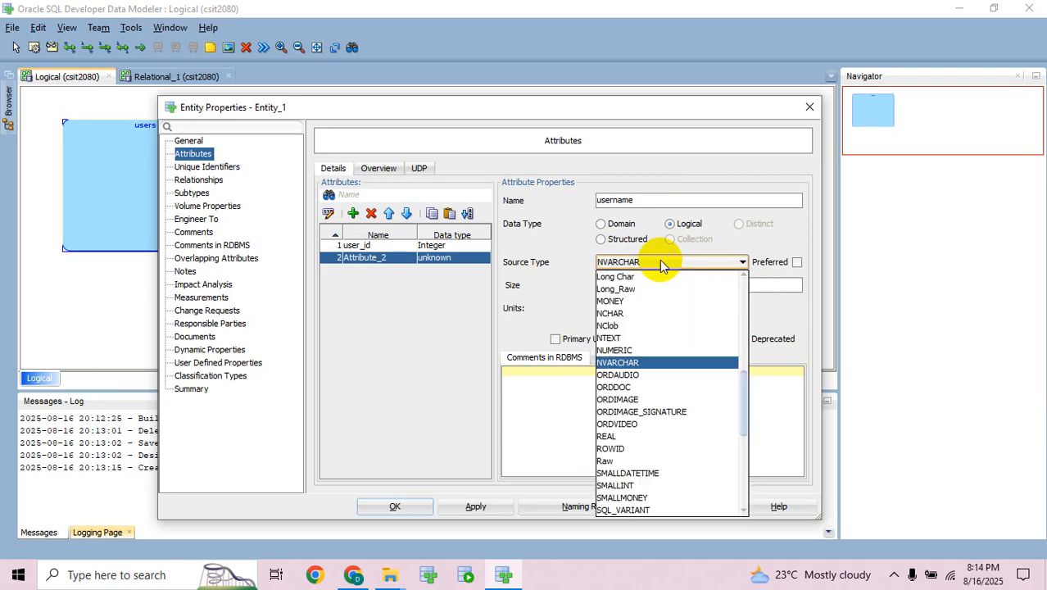
left_click(664, 262)
left_click(625, 287)
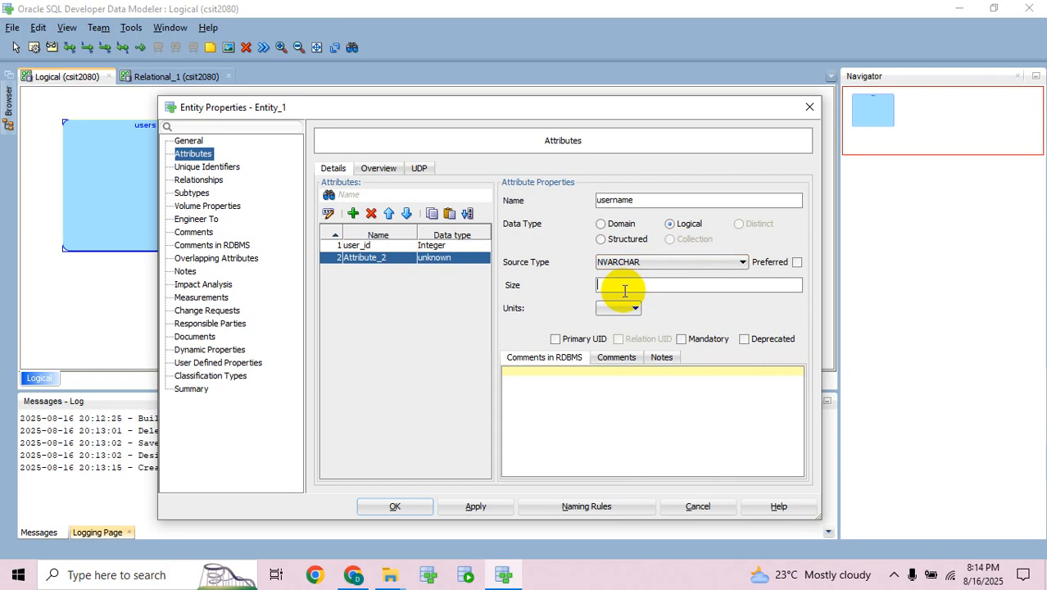
type("100")
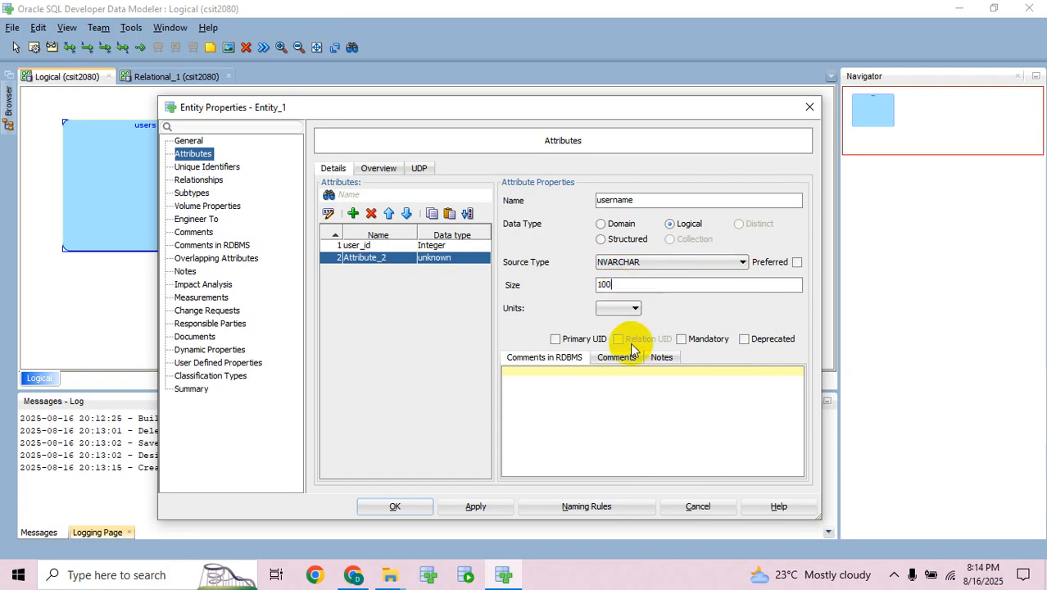
left_click(681, 339)
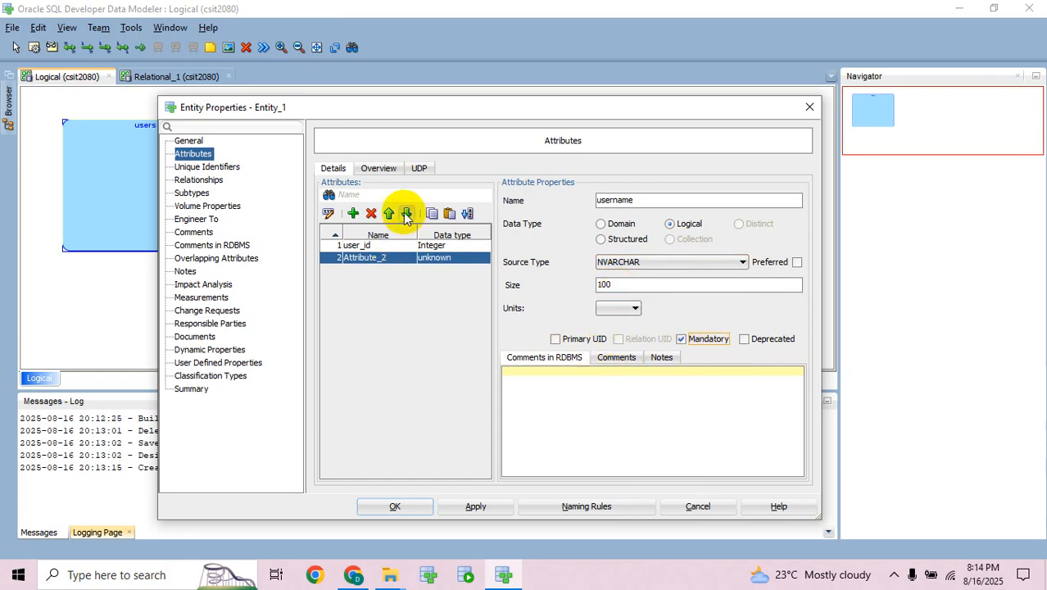
- Add a mandatory attribute named password to the users entity, with Logical source type NVARCHAR and size 50
left_click(353, 213)
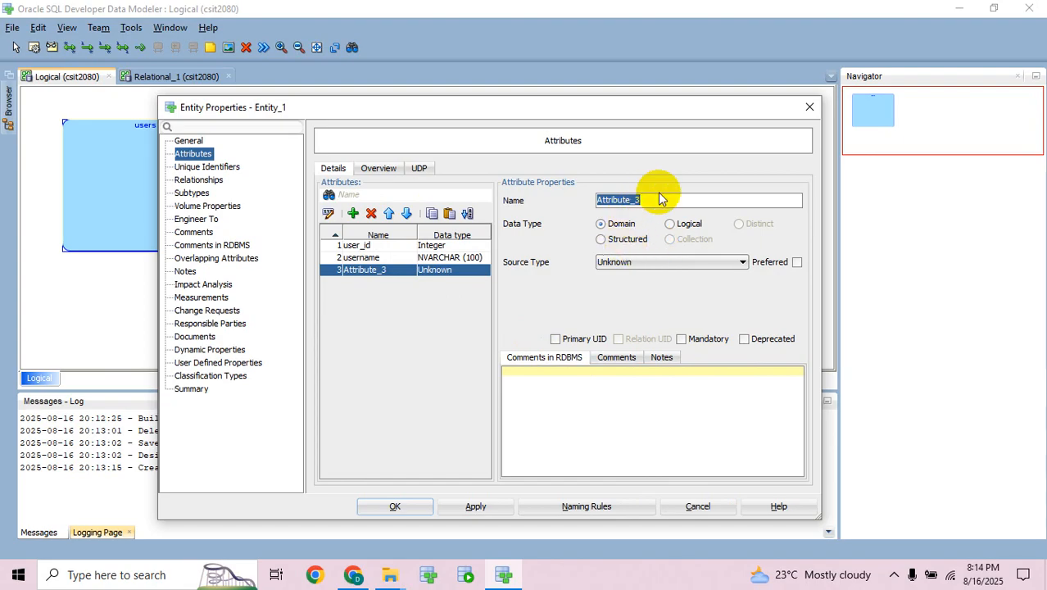
type("password")
left_click(672, 224)
left_click(692, 262)
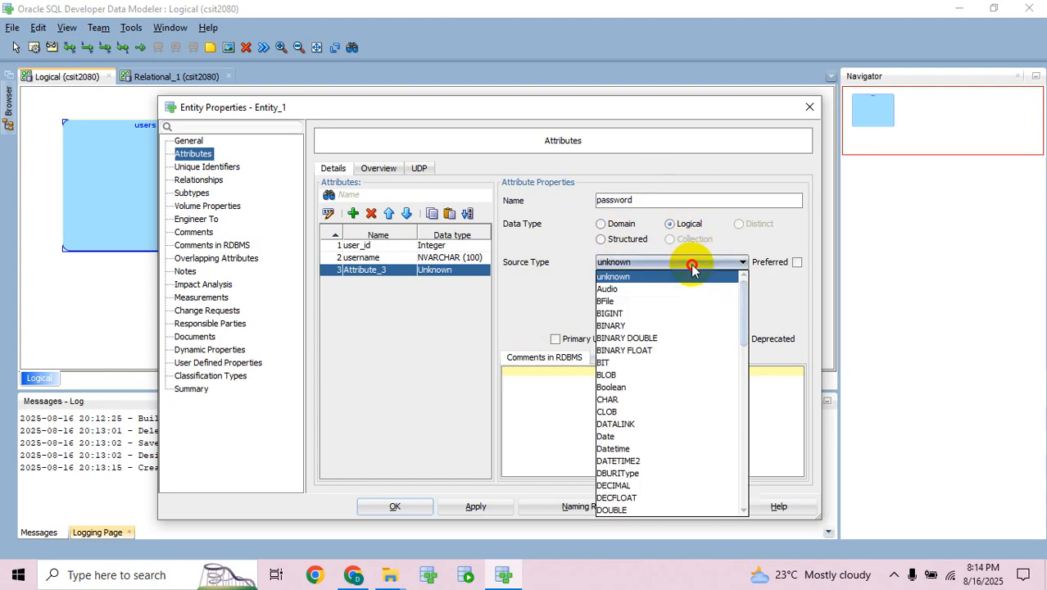
scroll(659, 468, "down", 6)
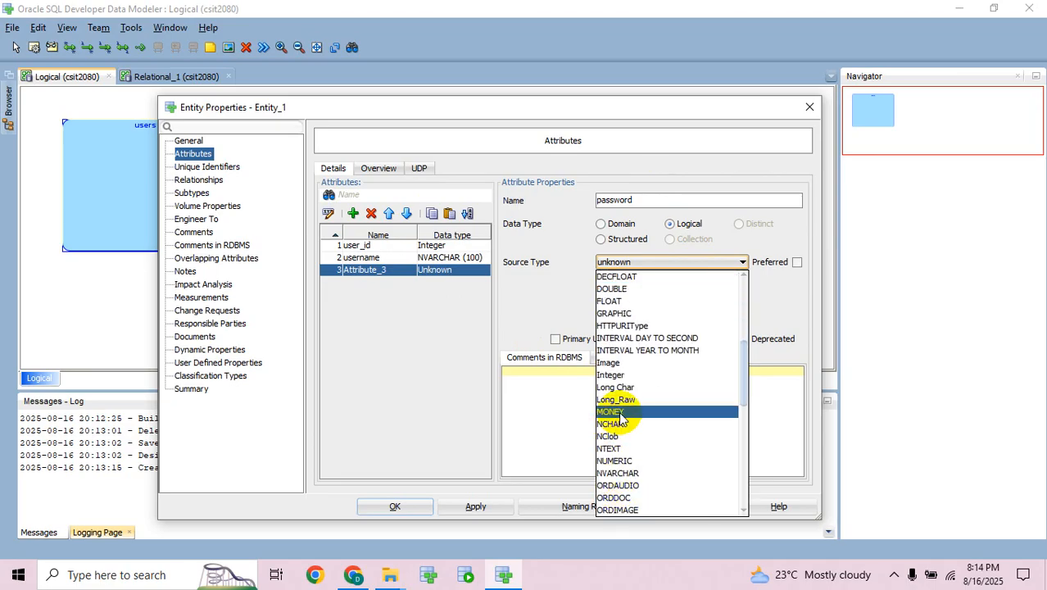
left_click(629, 474)
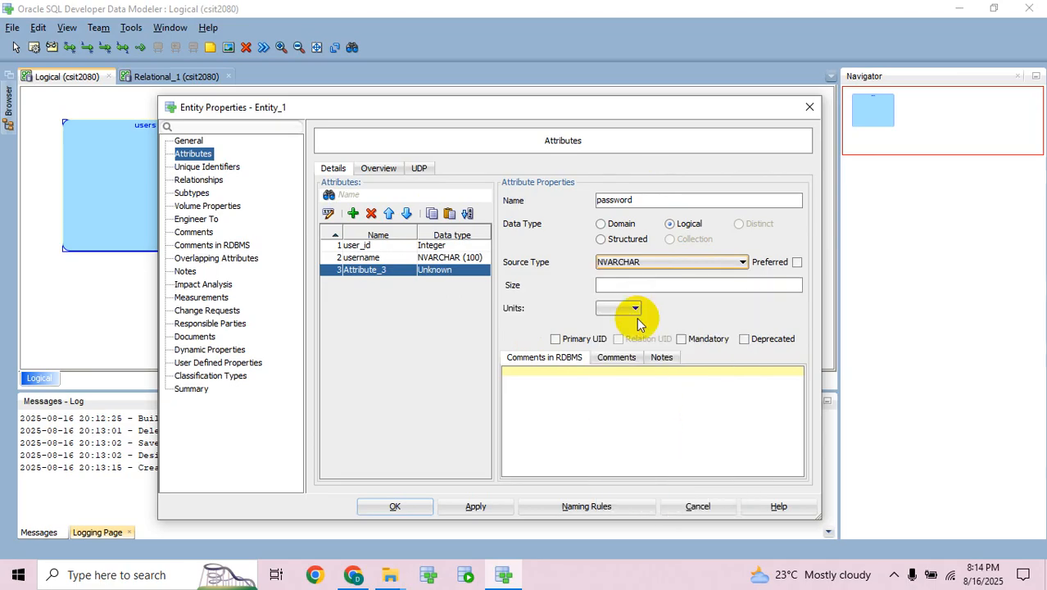
left_click(632, 284)
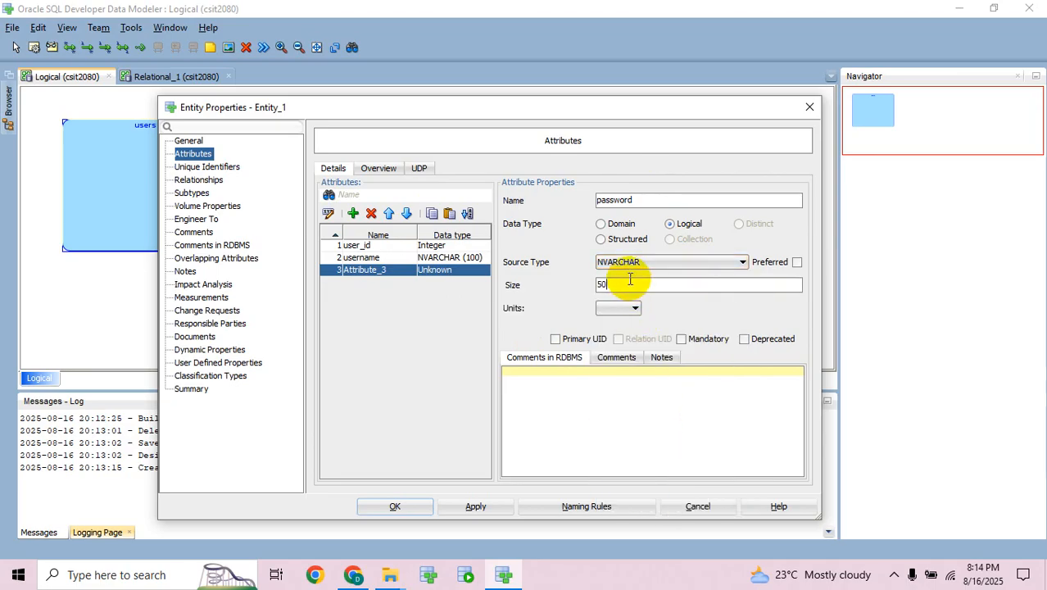
left_click(681, 338)
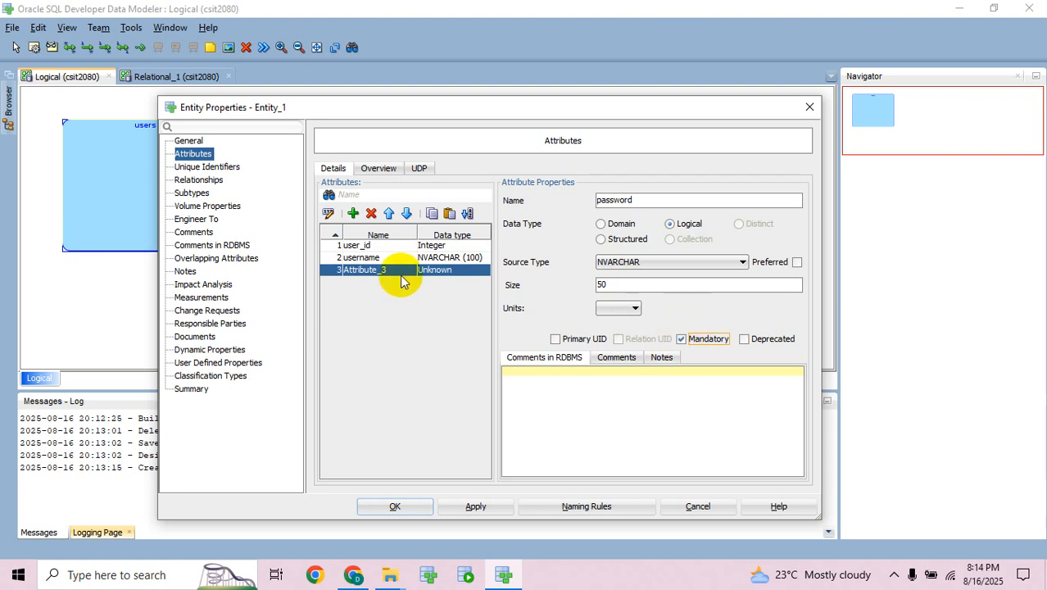
- Add an attribute named email with Logical source type NVARCHAR and size 100, marked mandatory and Primary UID
left_click(353, 213)
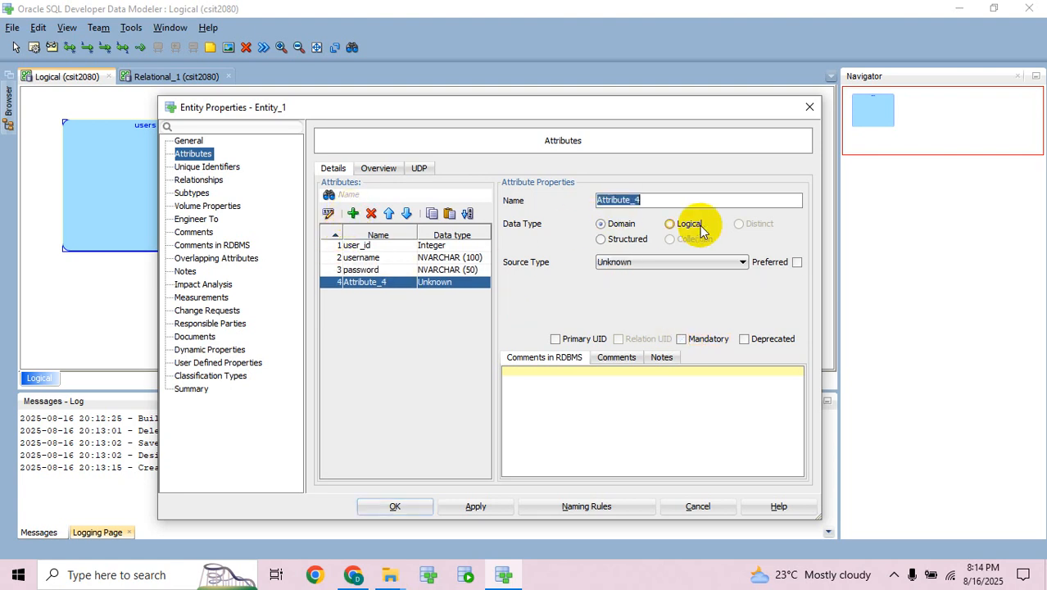
type("email")
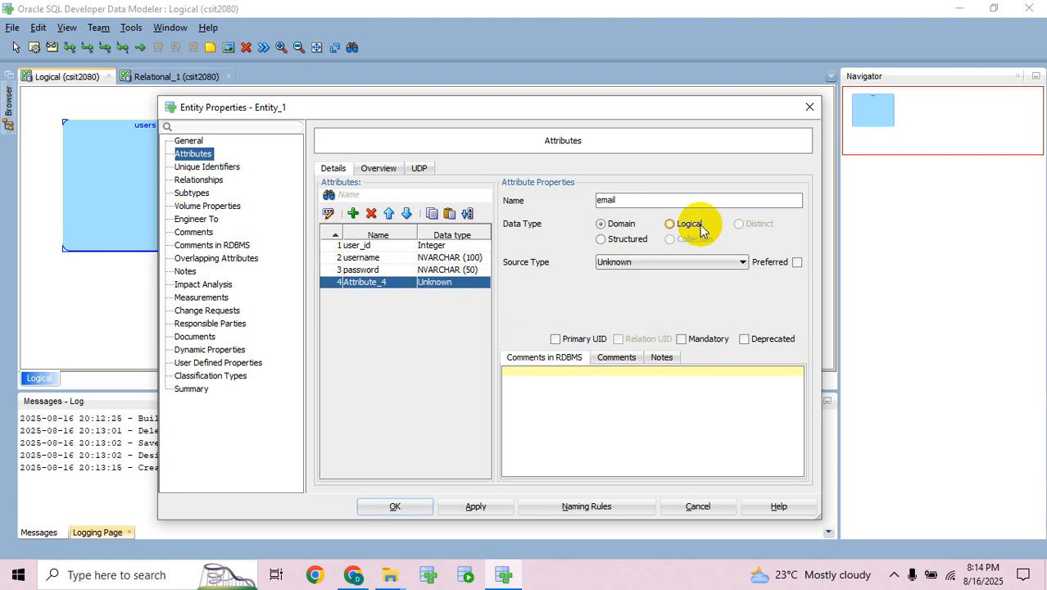
left_click(693, 225)
left_click(709, 260)
scroll(655, 394, "down", 6)
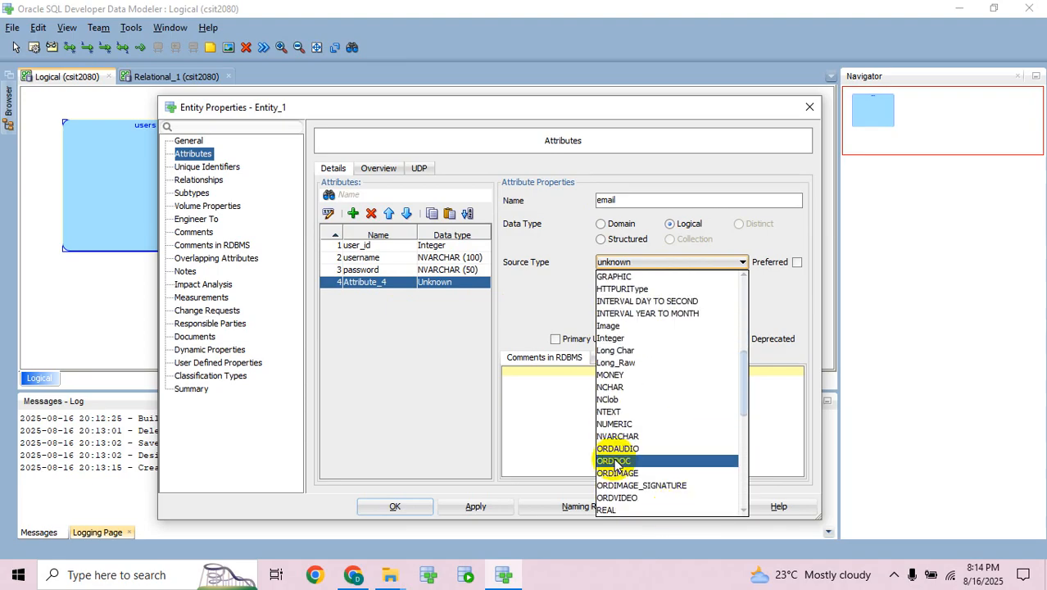
left_click(615, 436)
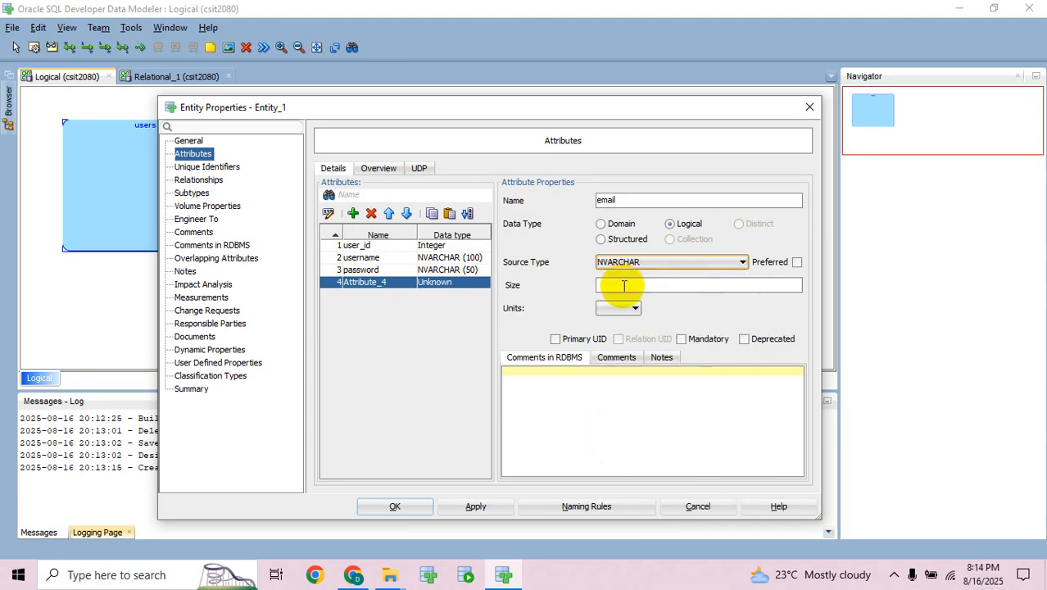
left_click(623, 285)
type("100")
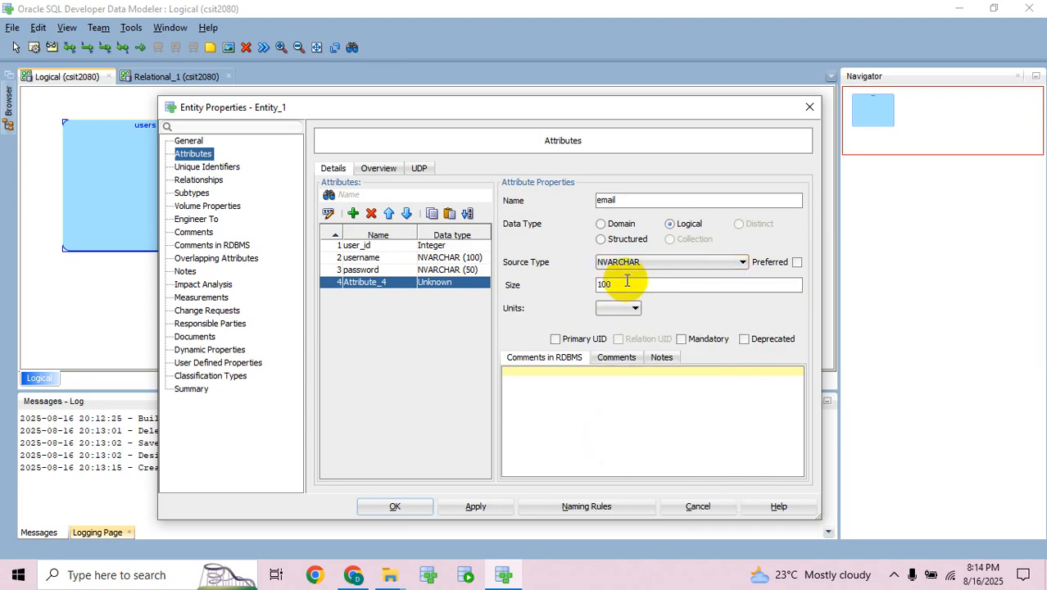
left_click(685, 338)
left_click(570, 339)
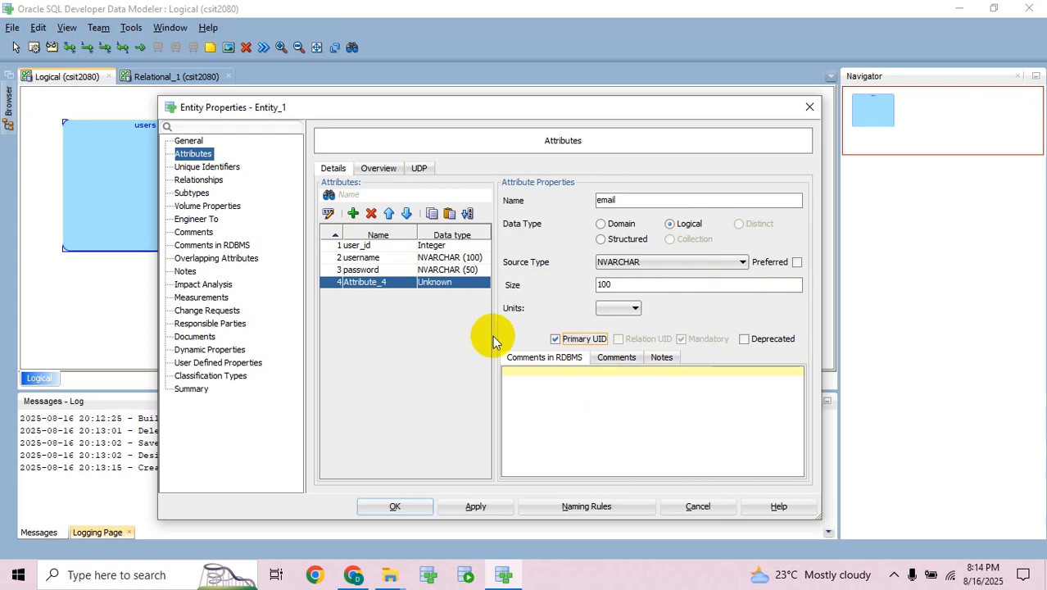
- Add a mandatory attribute named access_level to users with a Logical data type
left_click(353, 213)
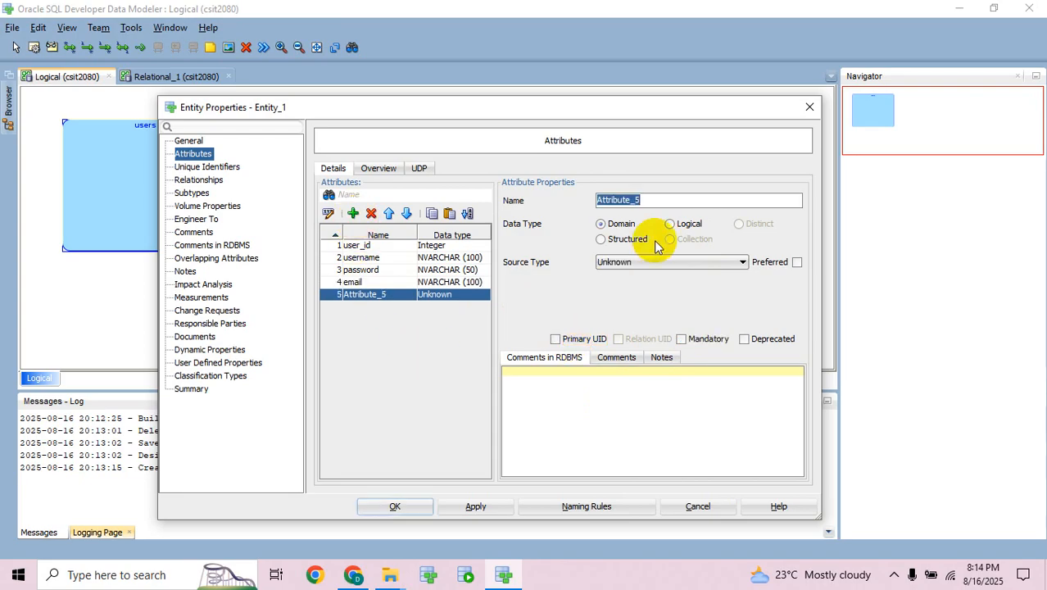
type("access")
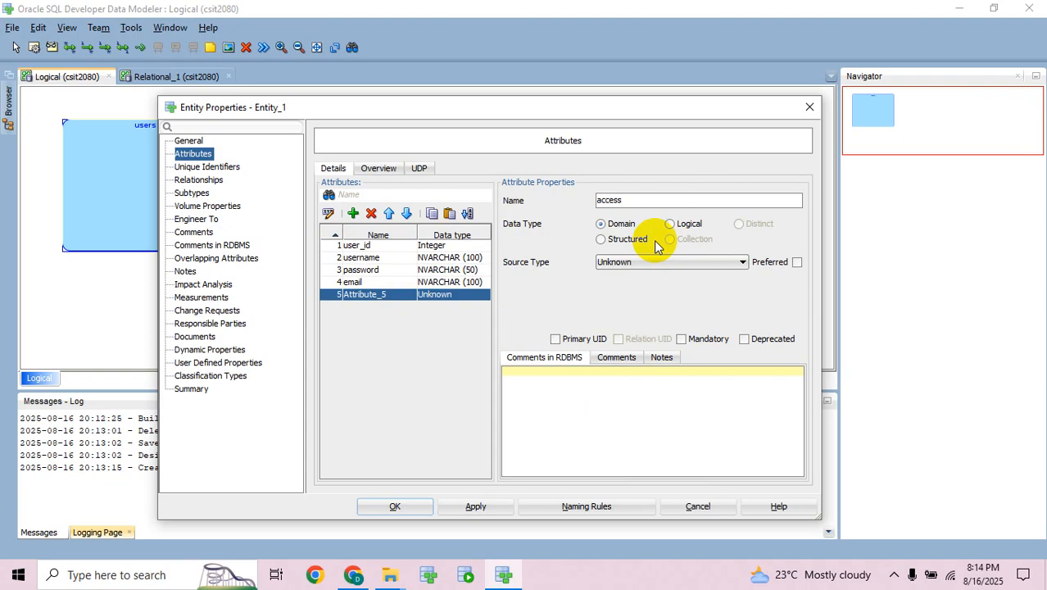
type("_level")
left_click(671, 223)
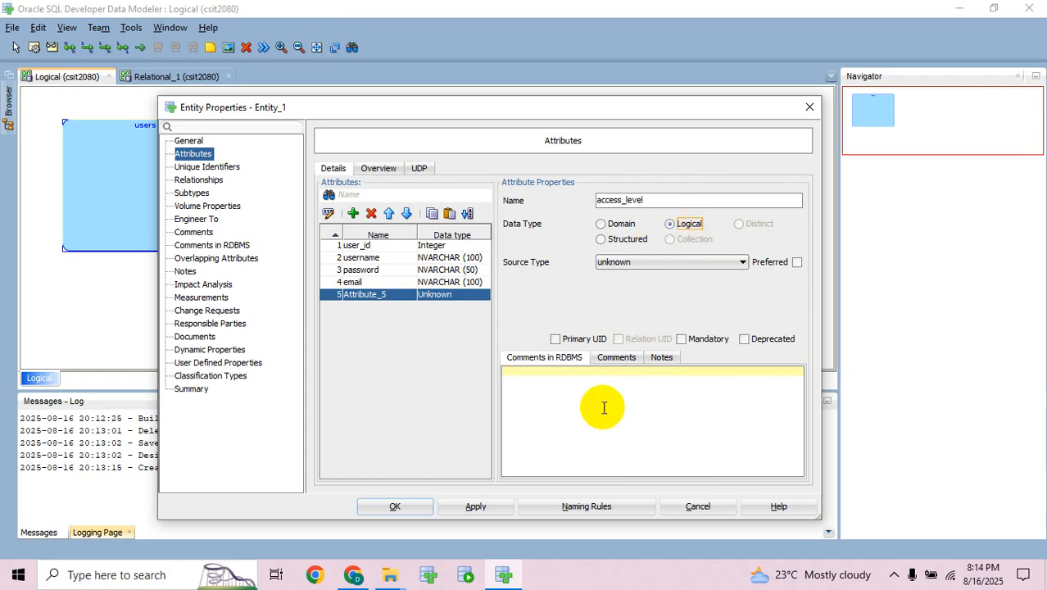
left_click(695, 338)
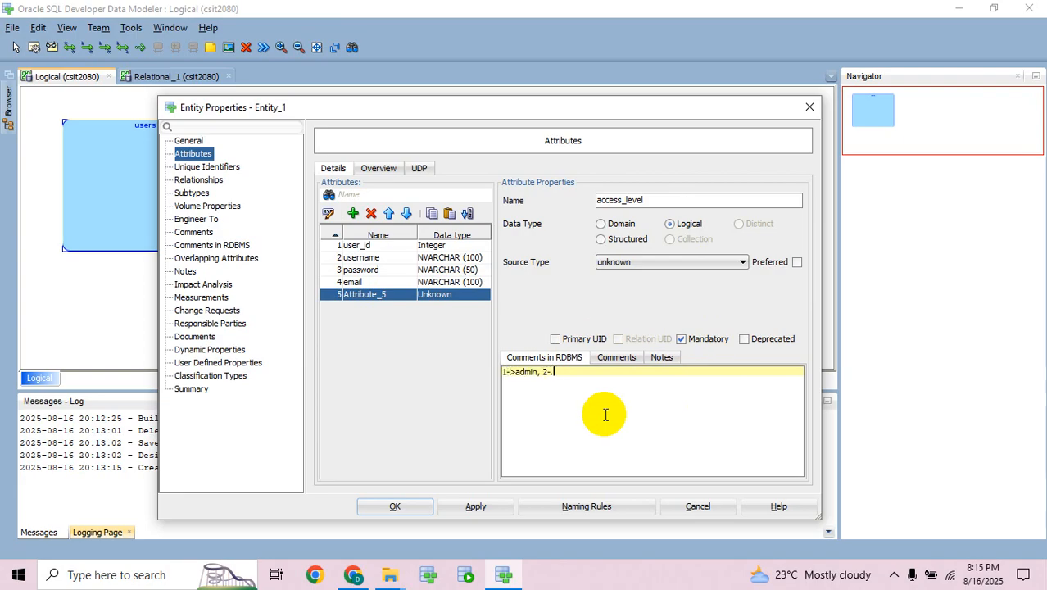
- Enter the RDBMS comment "1->admin, 2->Guardian" and "3->Student" on two lines for access_level, and save the entity properties
type("s")
key("BackSpace")
key("BackSpace")
key("BackSpace")
type("Guardian")
key("Return")
type("3-")
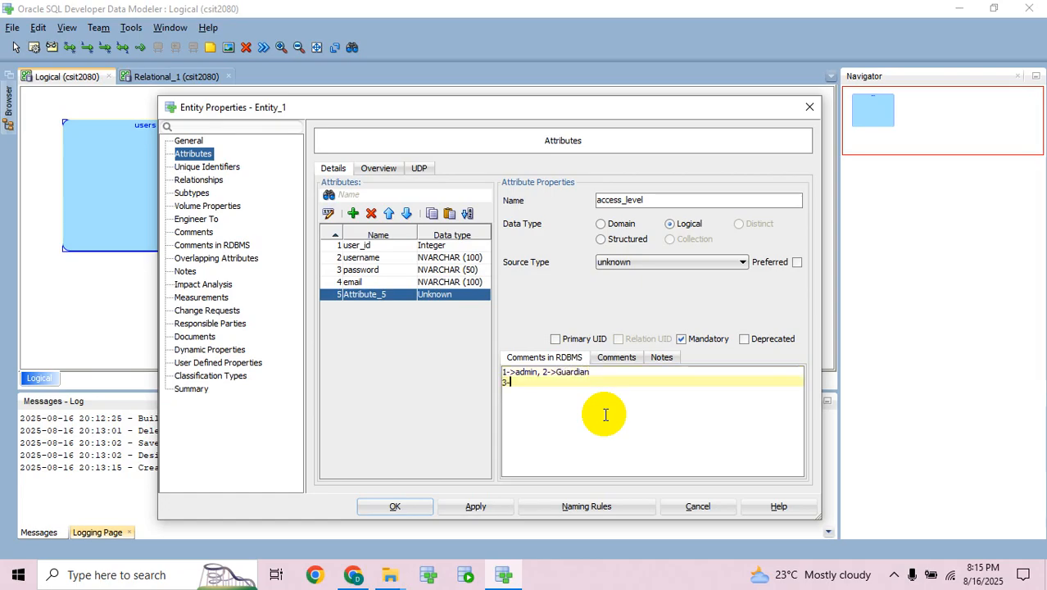
type(">")
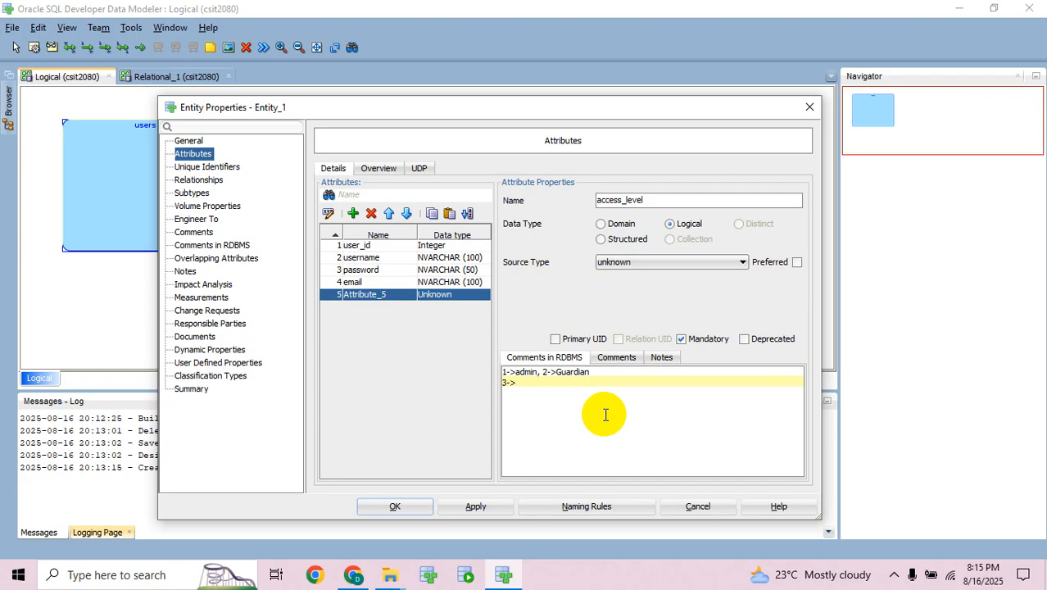
type("Student")
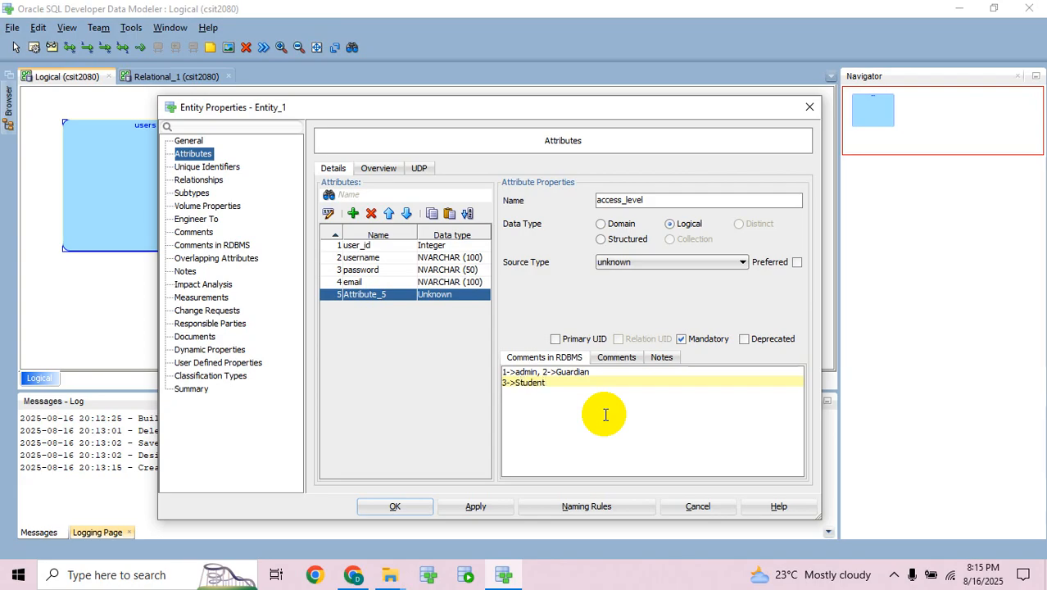
left_click(465, 510)
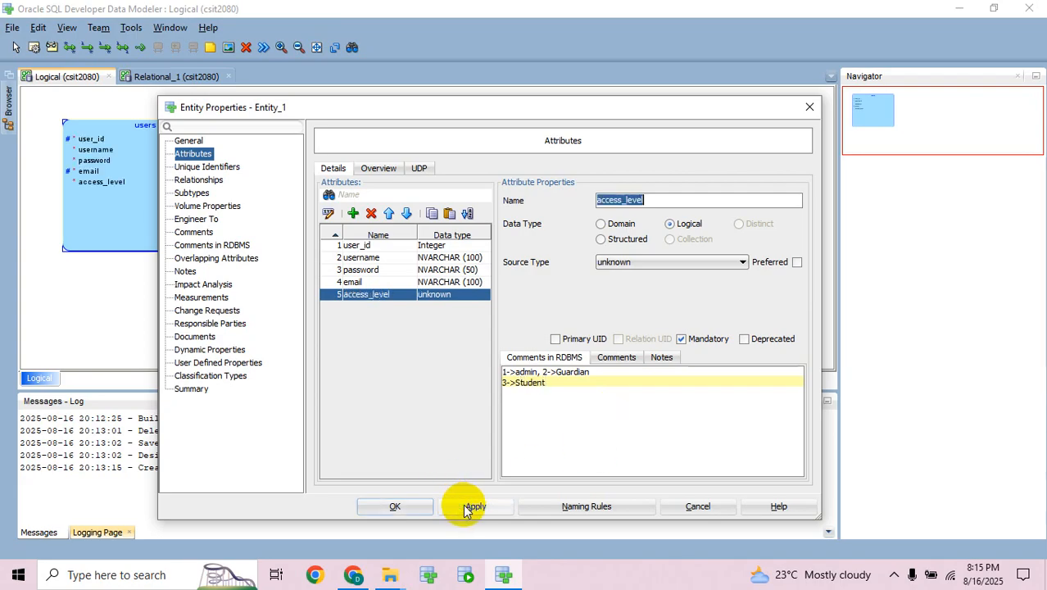
left_click(394, 508)
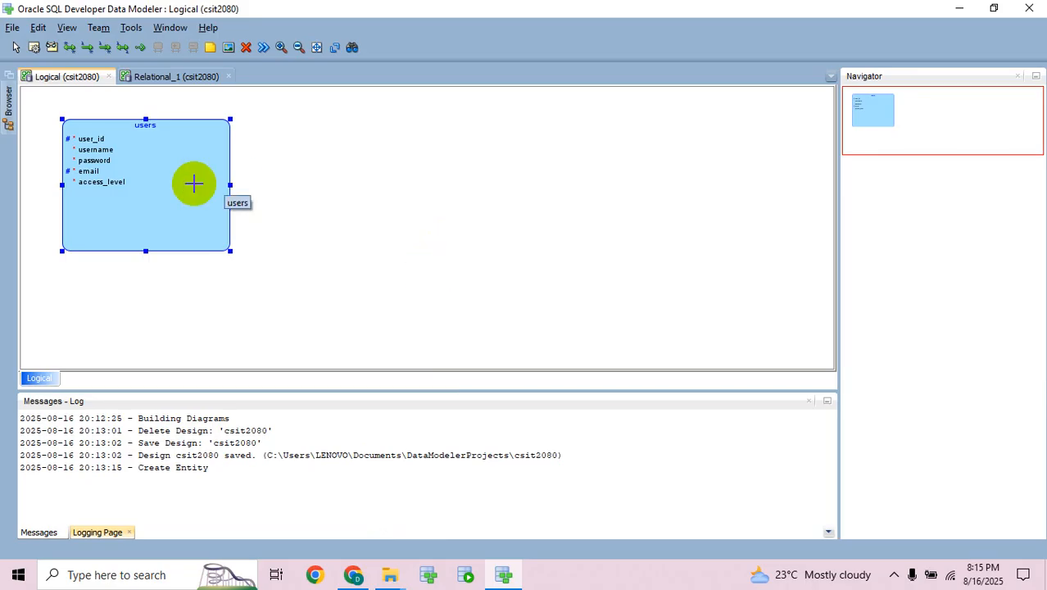
- Reopen the users entity's properties and set the access_level attribute's source type to Integer
double_click(168, 183)
left_click(410, 296)
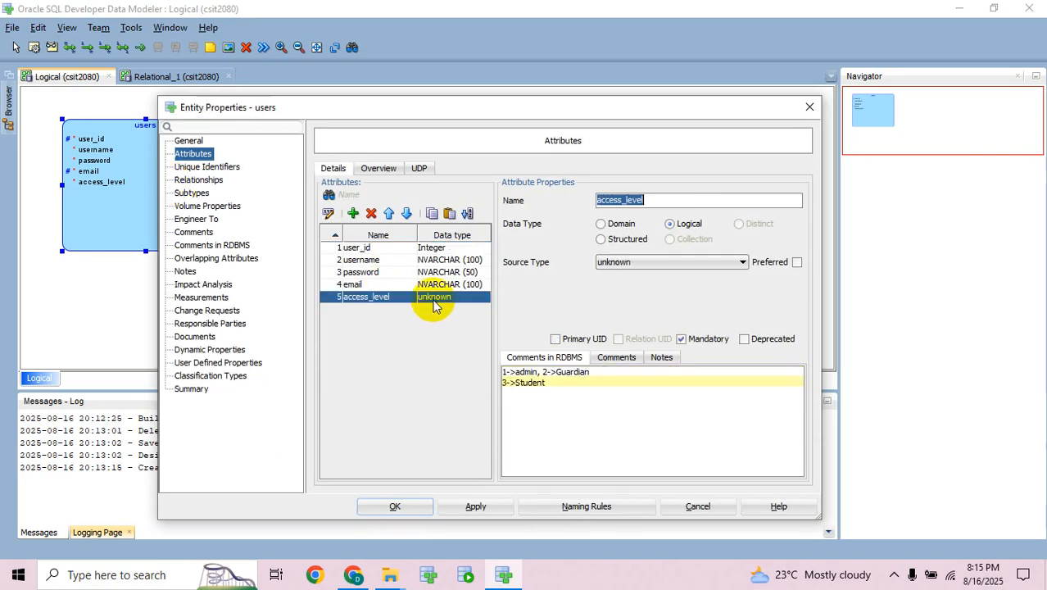
left_click(662, 262)
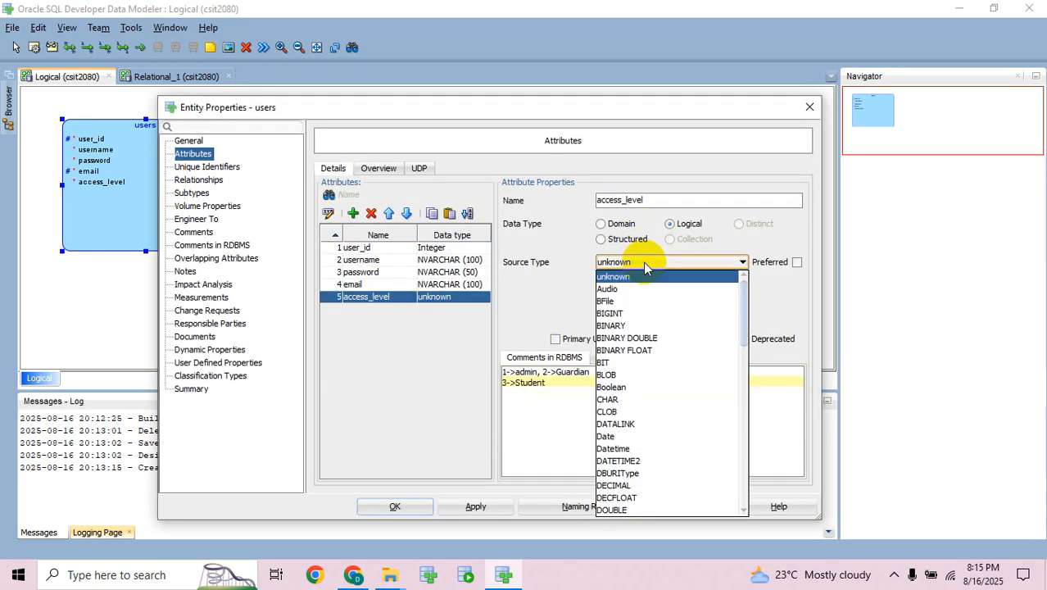
scroll(639, 475, "down", 4)
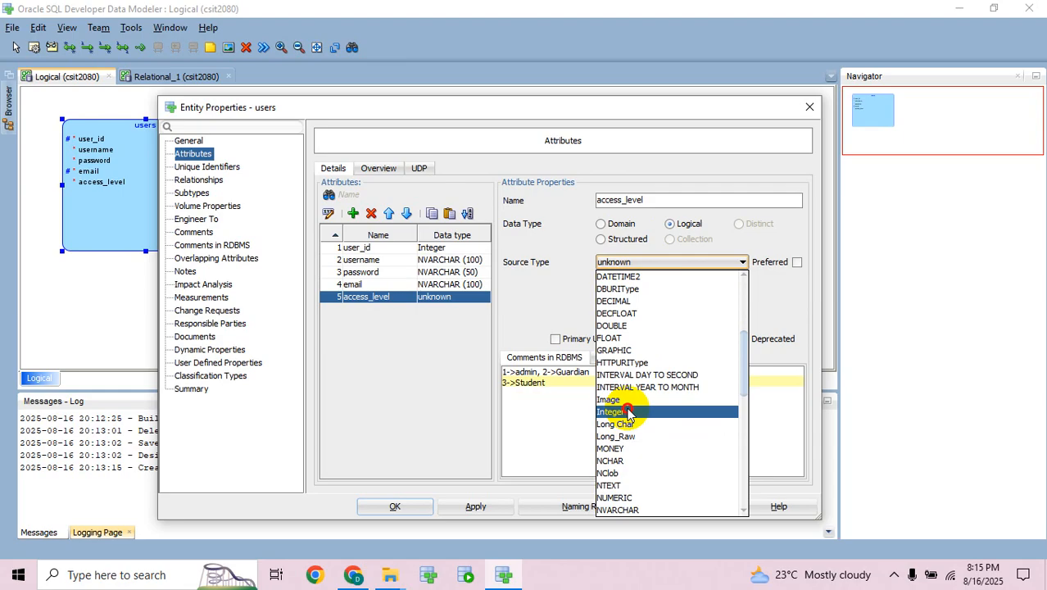
left_click(612, 448)
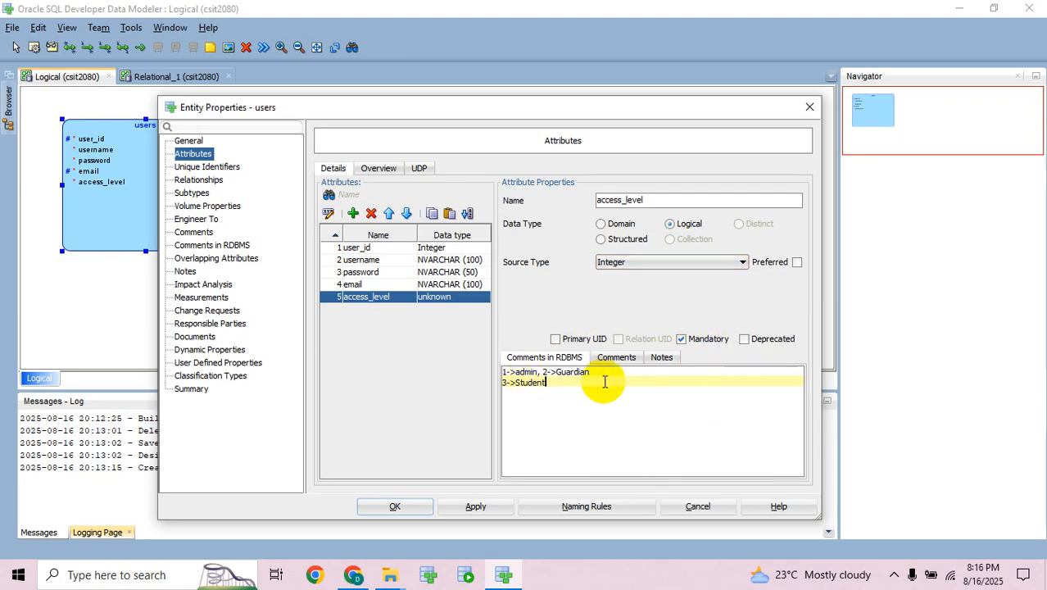
- Replace Guardian with Teacher in the access_level RDBMS comment, and save the entity properties
double_click(566, 373)
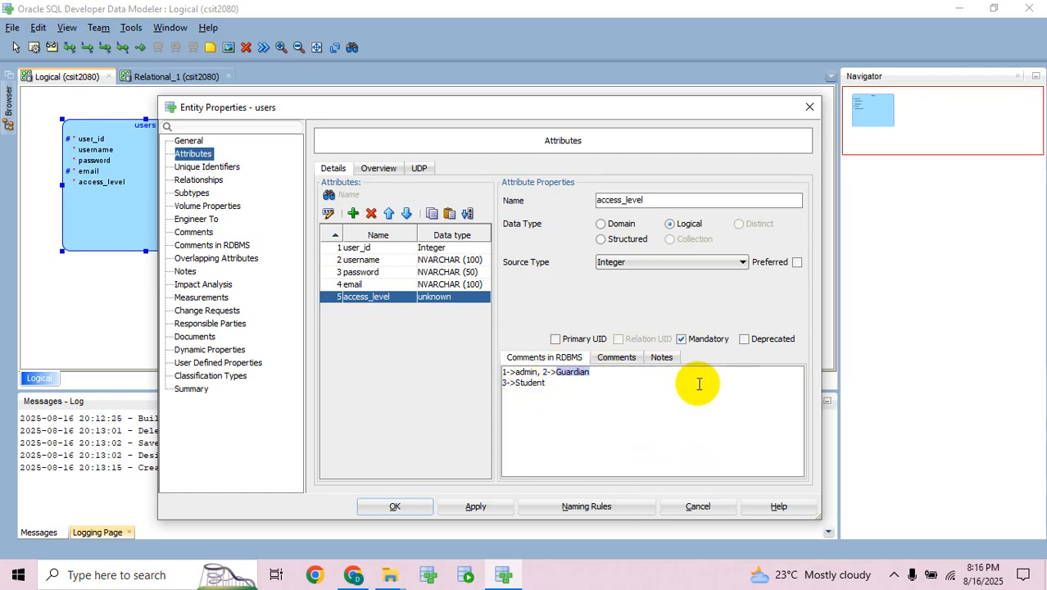
type("Teache")
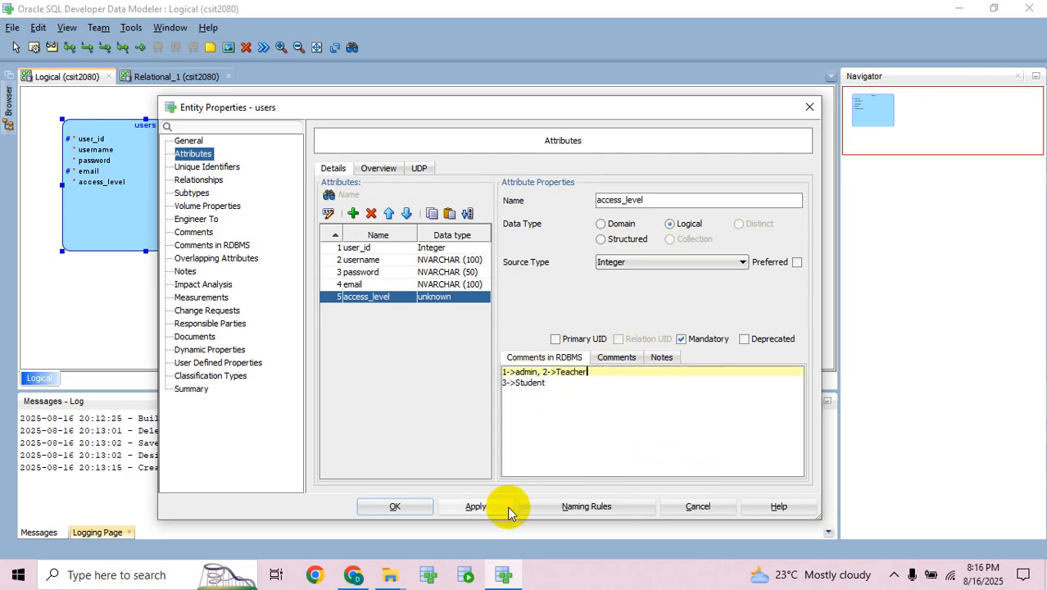
left_click(475, 507)
left_click(395, 506)
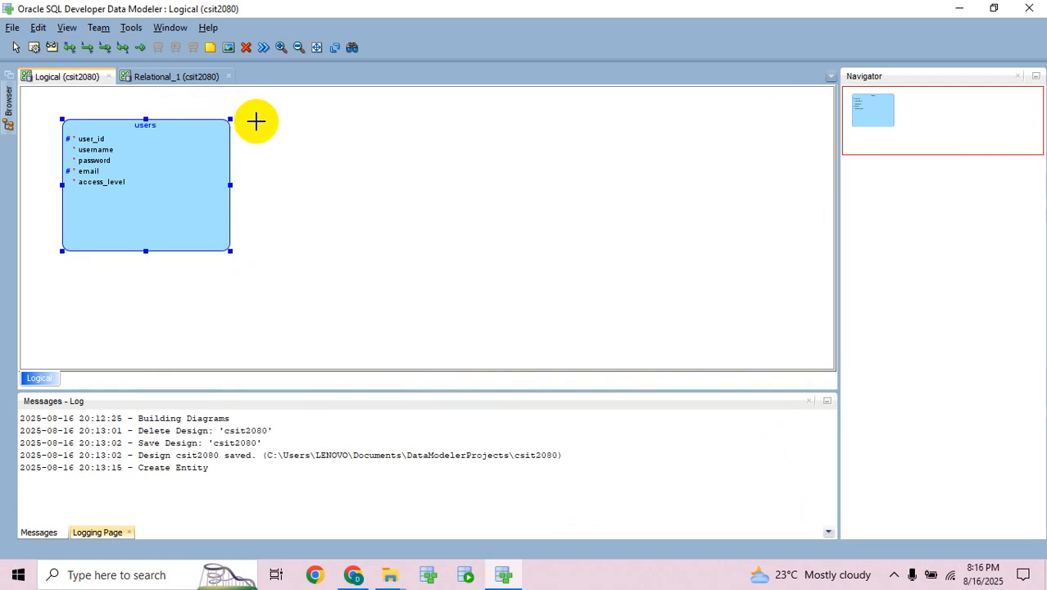
- Draw a second entity beside users in the logical diagram and name it Assignments
left_click(32, 49)
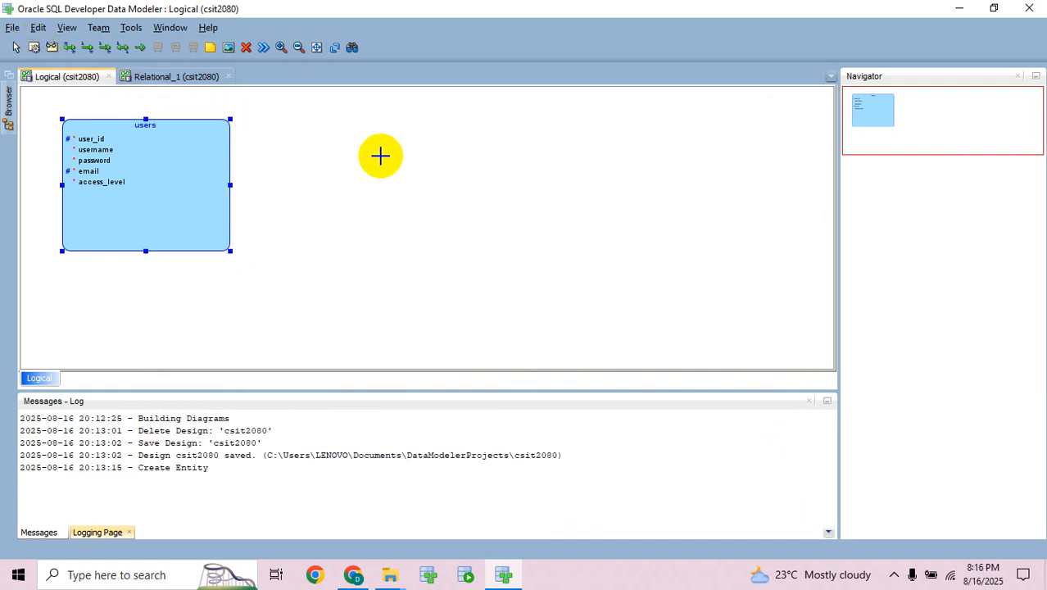
left_click_drag(306, 129, 521, 259)
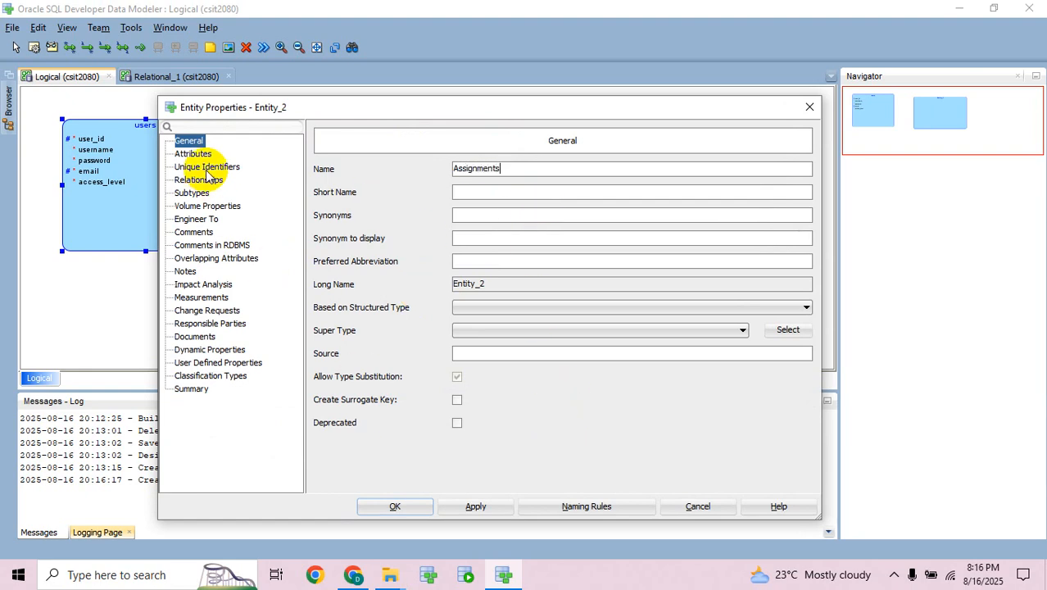
- Add an attribute named assignment_id to the Assignments entity and make its data type Logical
left_click(196, 153)
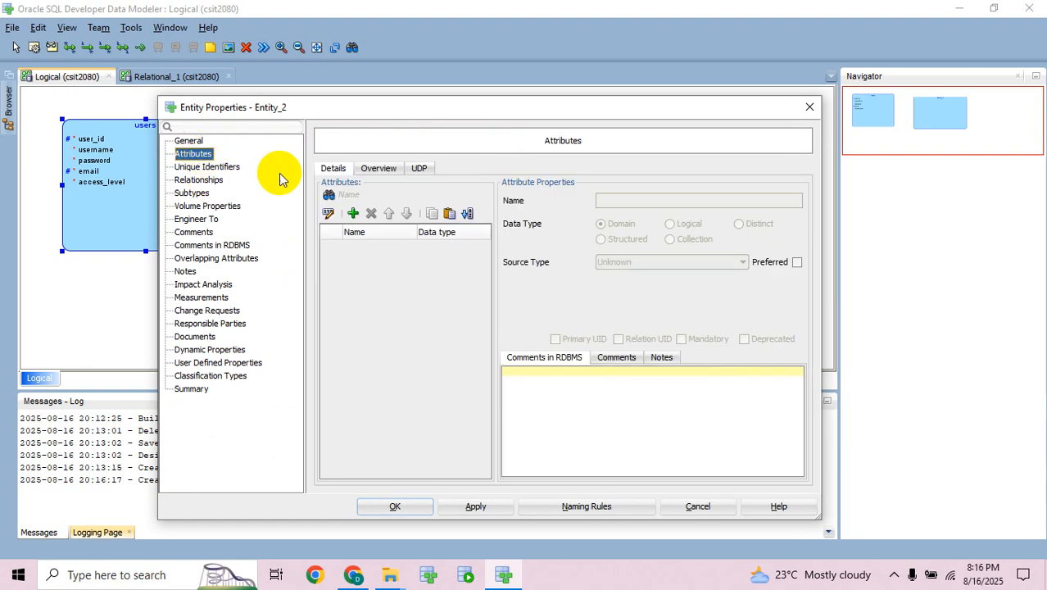
left_click(353, 213)
type("Assignment_id")
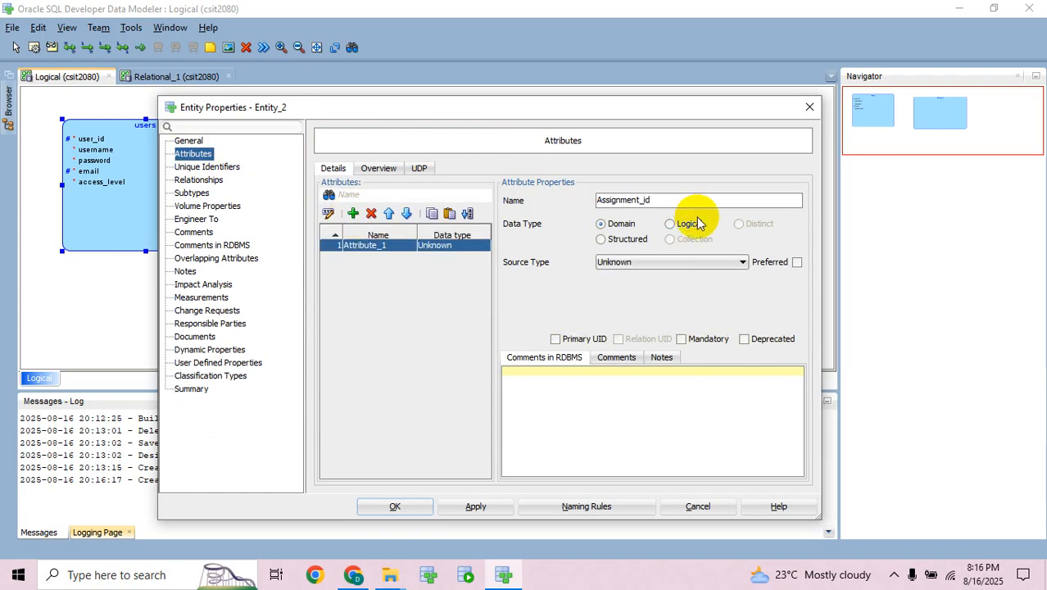
left_click(687, 223)
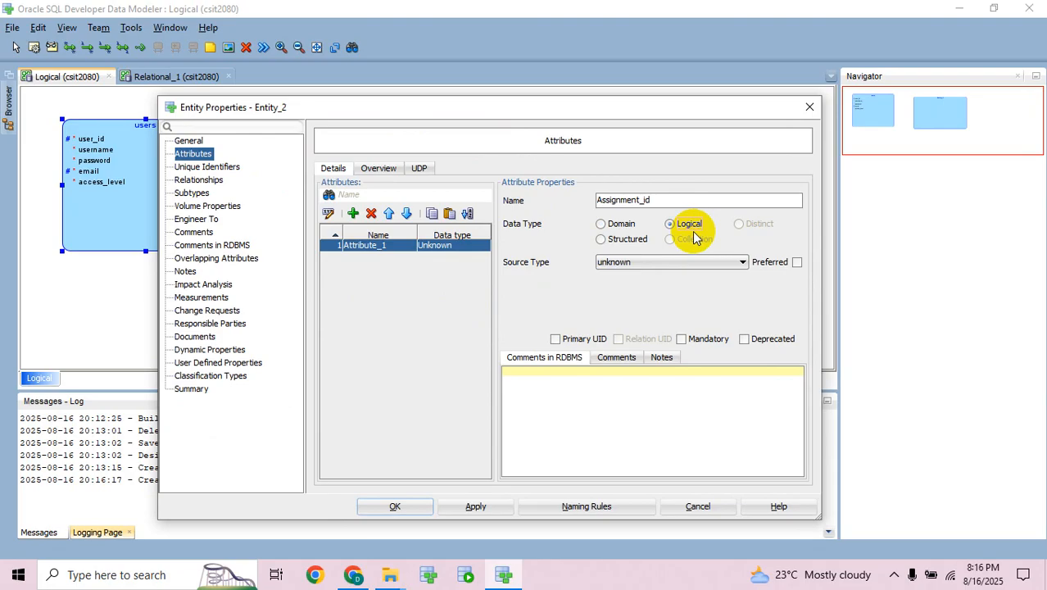
left_click_drag(602, 201, 556, 220)
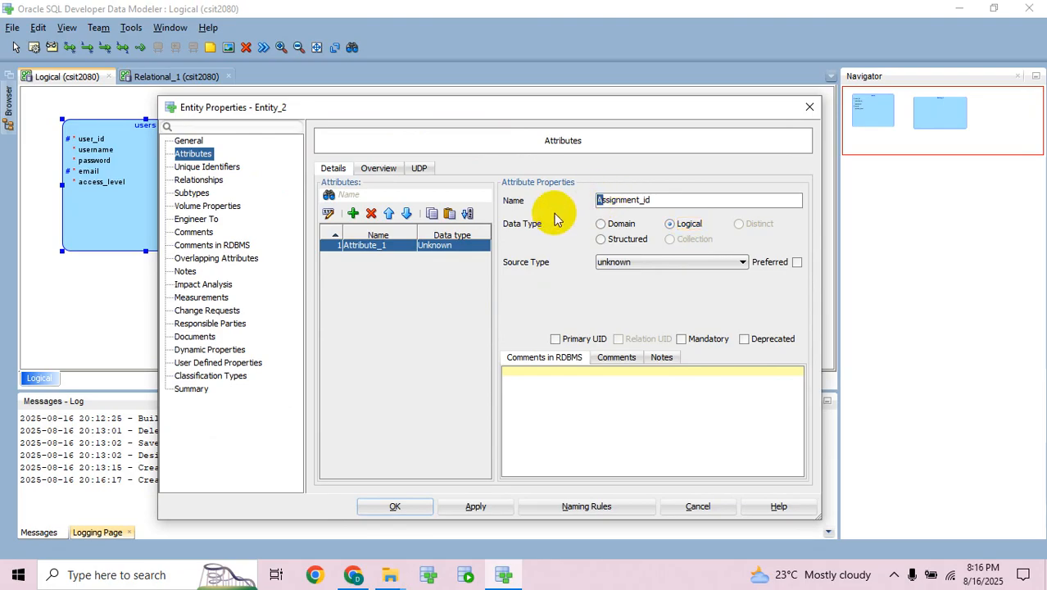
- Set assignment_id's source type to Integer and mark it as mandatory and primary UID
left_click(659, 262)
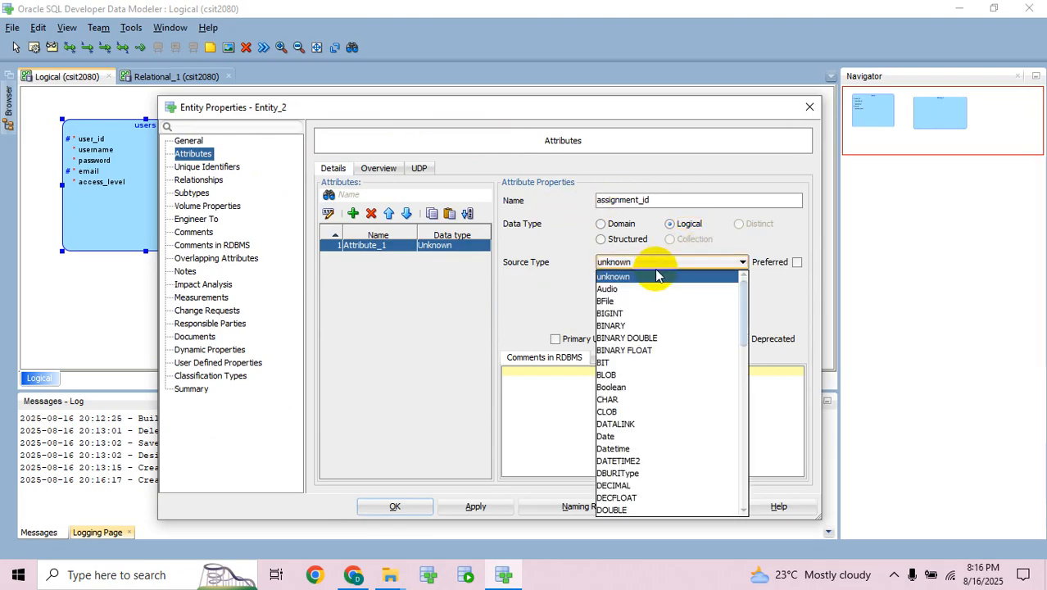
scroll(641, 459, "down", 7)
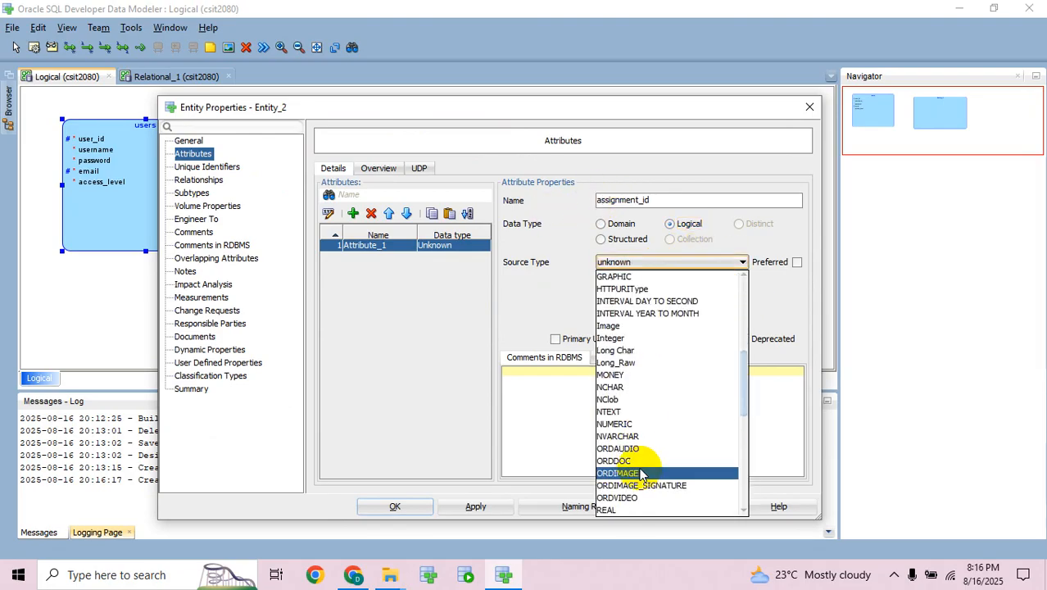
left_click(623, 338)
left_click(696, 339)
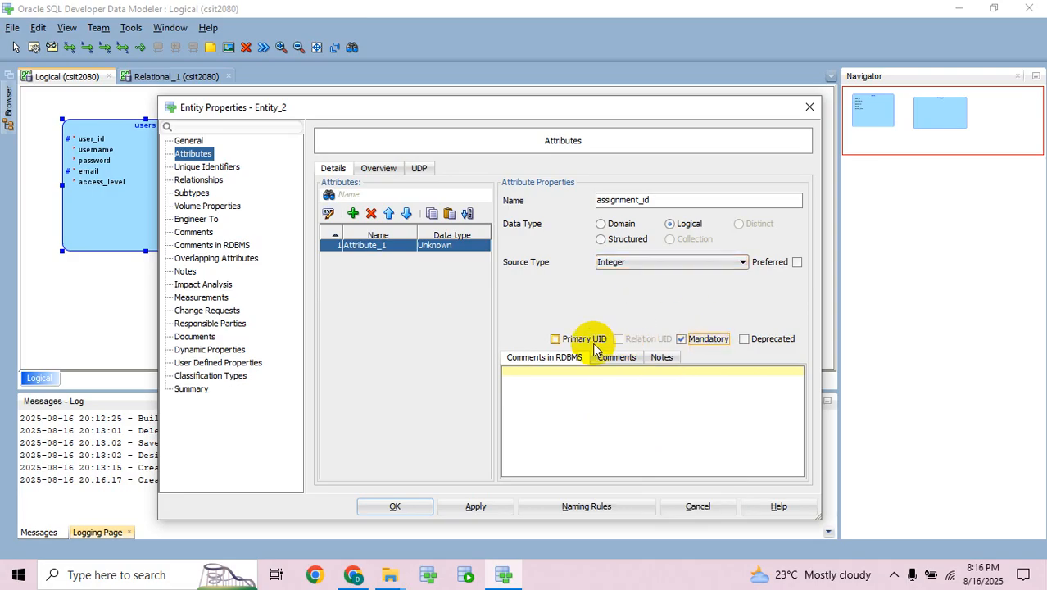
left_click(556, 339)
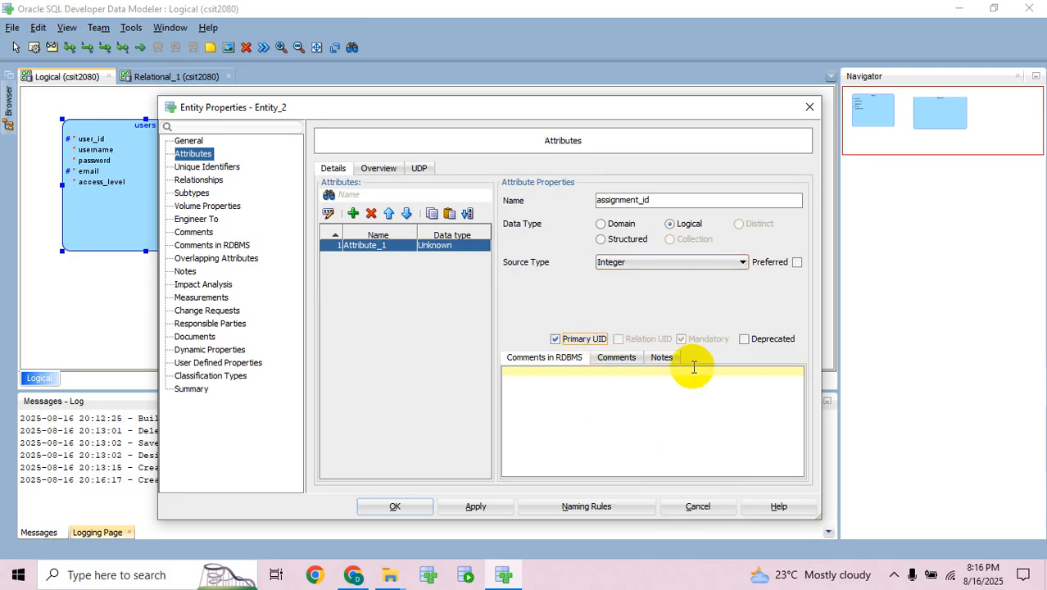
- Add a mandatory attribute named ttile with the logical type NVARCHAR and size 100, and apply the changes
left_click(353, 213)
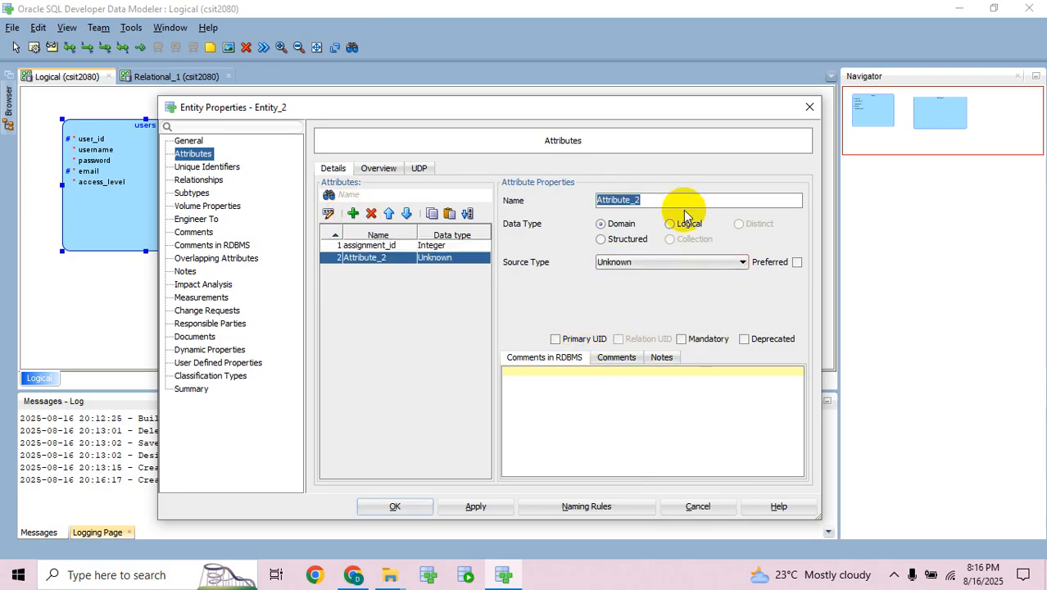
type("ttile")
left_click(685, 215)
left_click(677, 262)
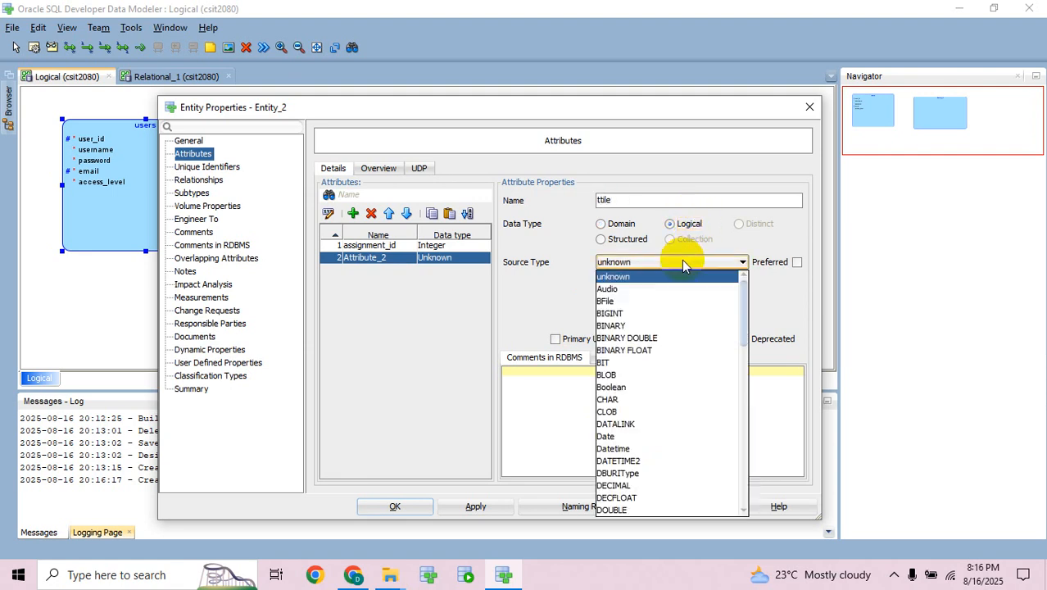
scroll(662, 485, "down", 6)
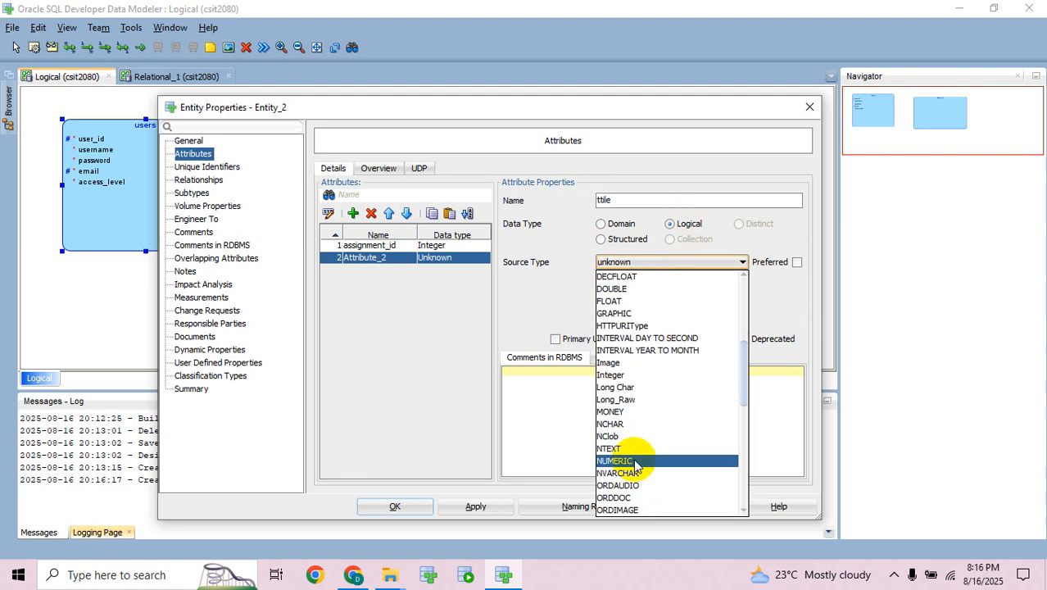
scroll(632, 502, "down", 1)
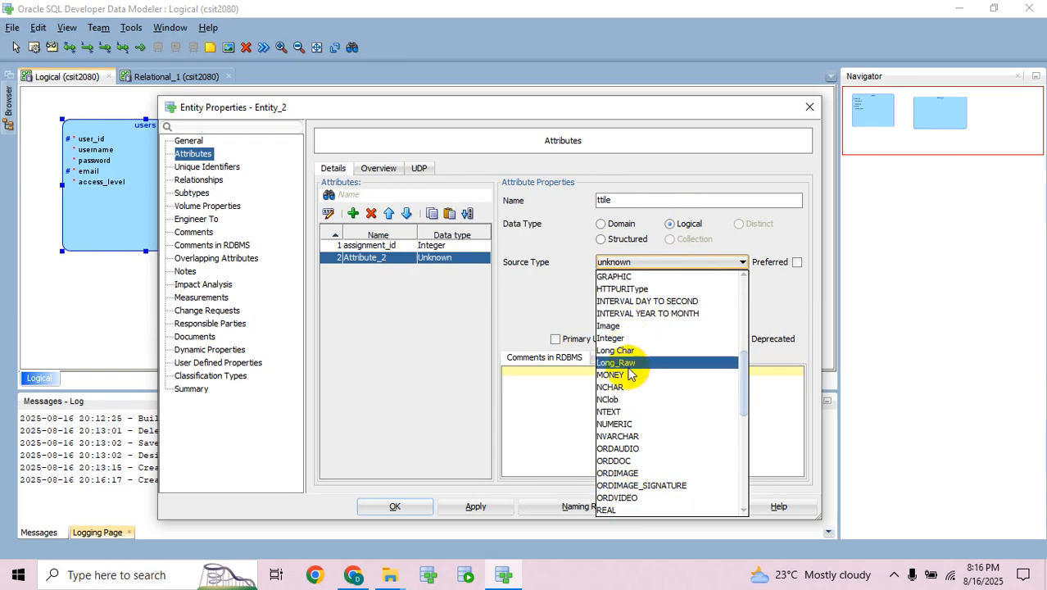
left_click(636, 437)
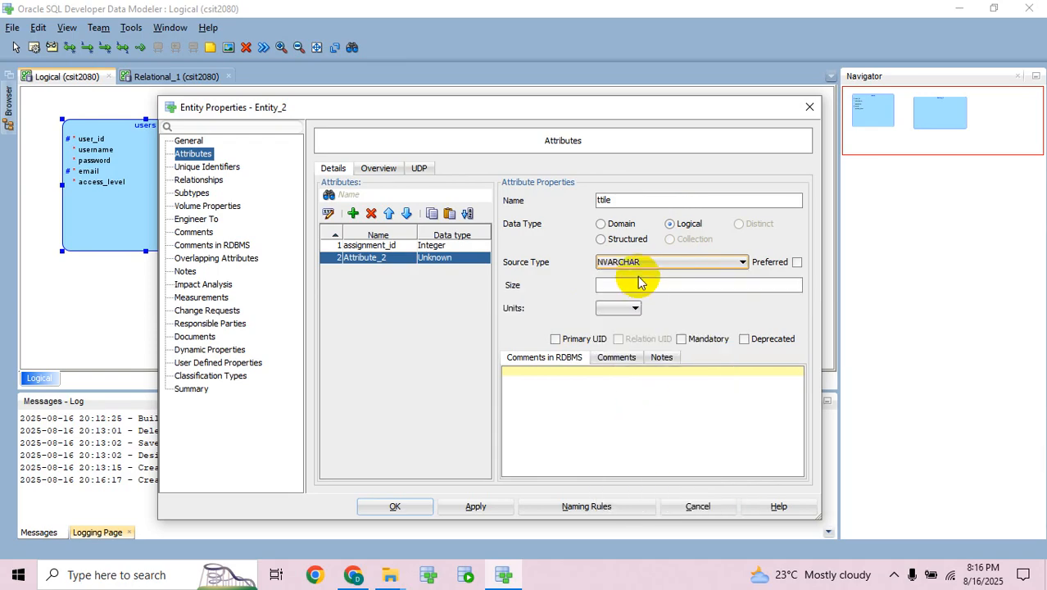
left_click(649, 285)
type("100")
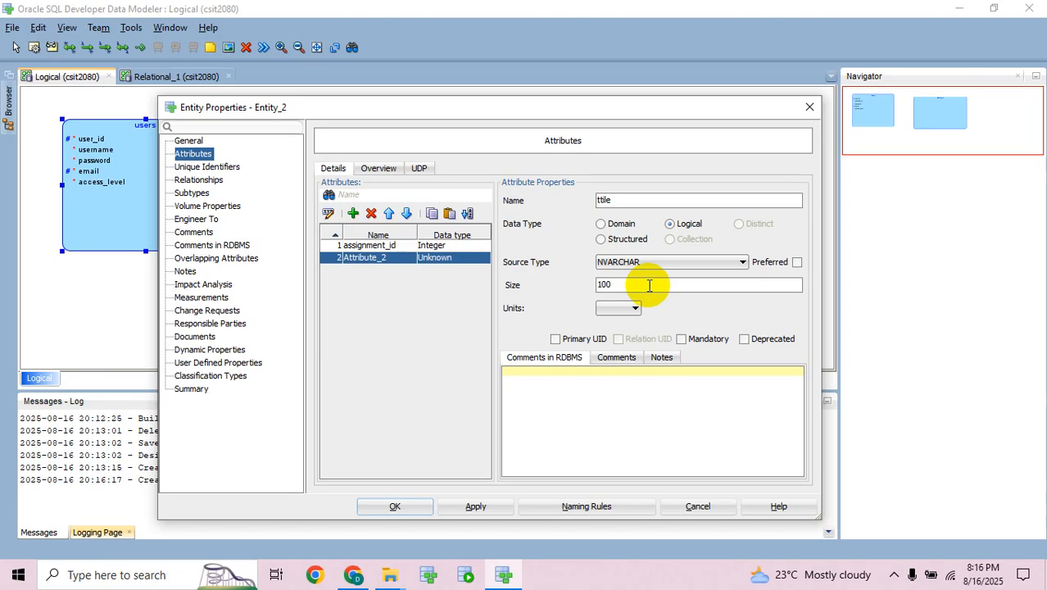
left_click(693, 338)
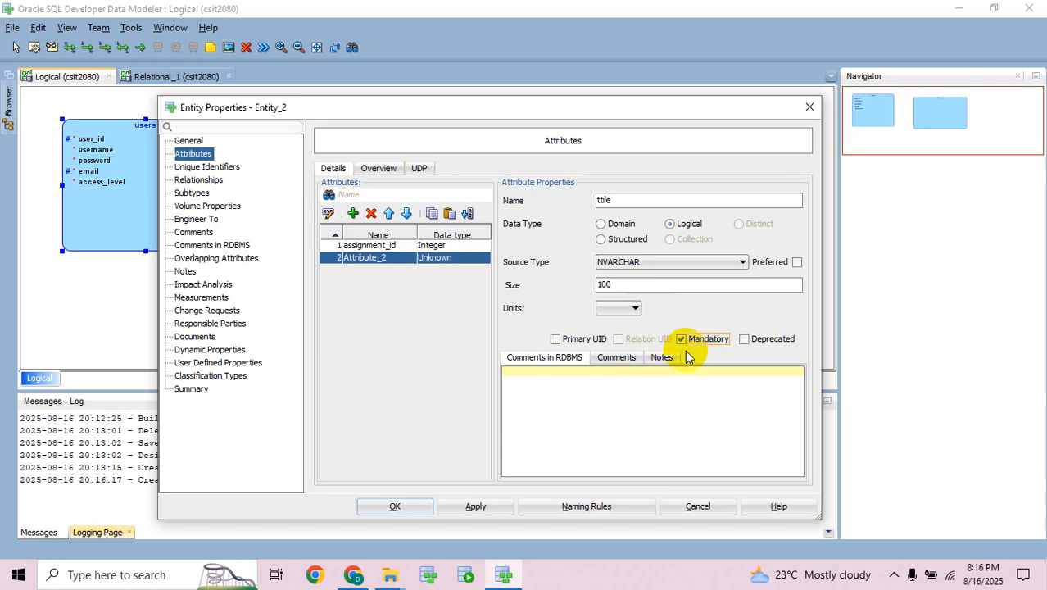
left_click(502, 508)
- Add a mandatory attribute named due_date with the logical source type Date
left_click(353, 214)
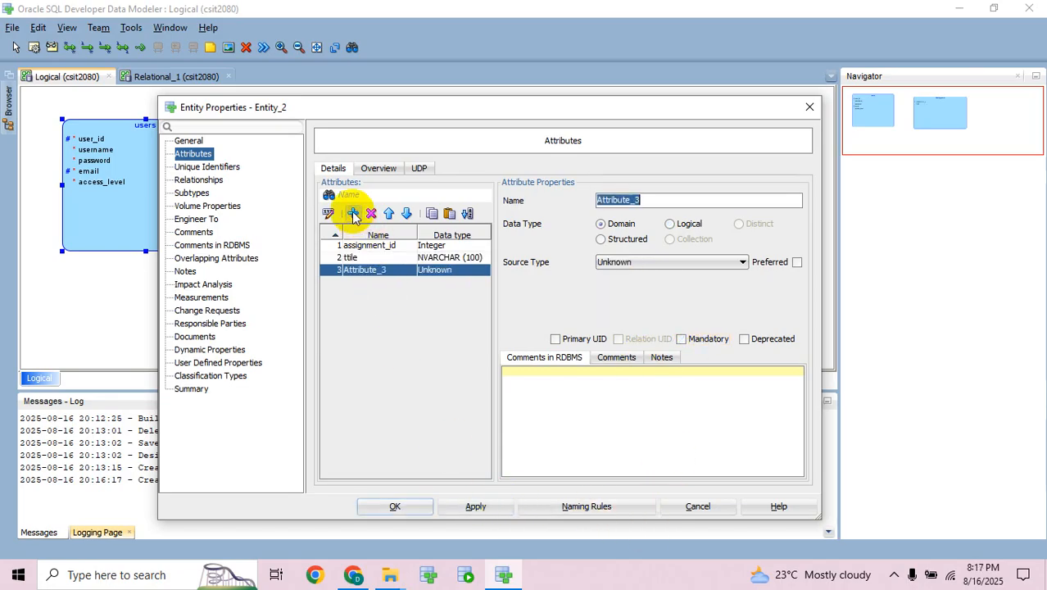
type("due_date")
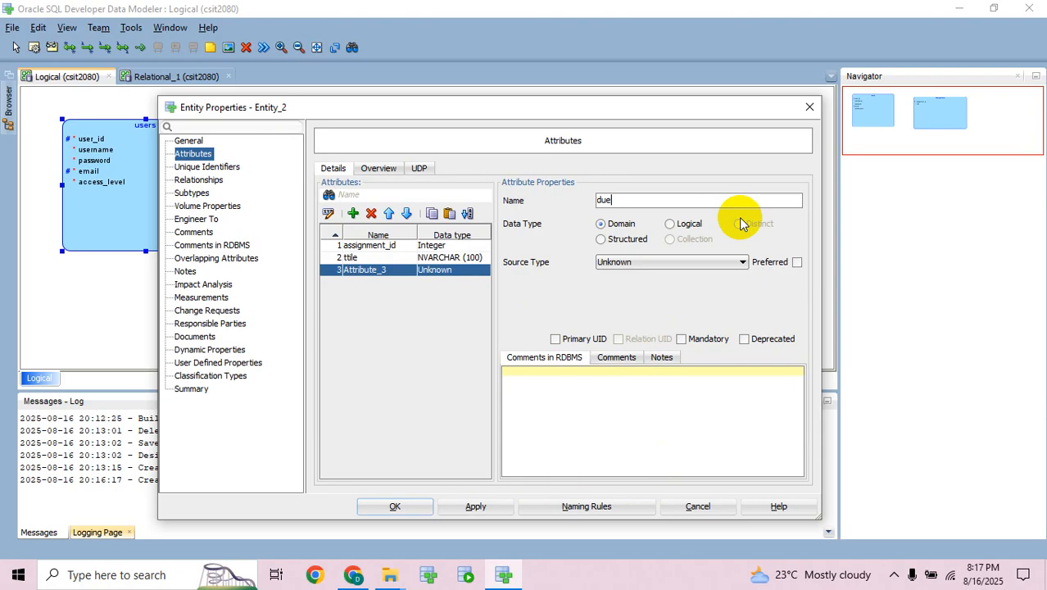
left_click(699, 225)
left_click(696, 259)
key("d")
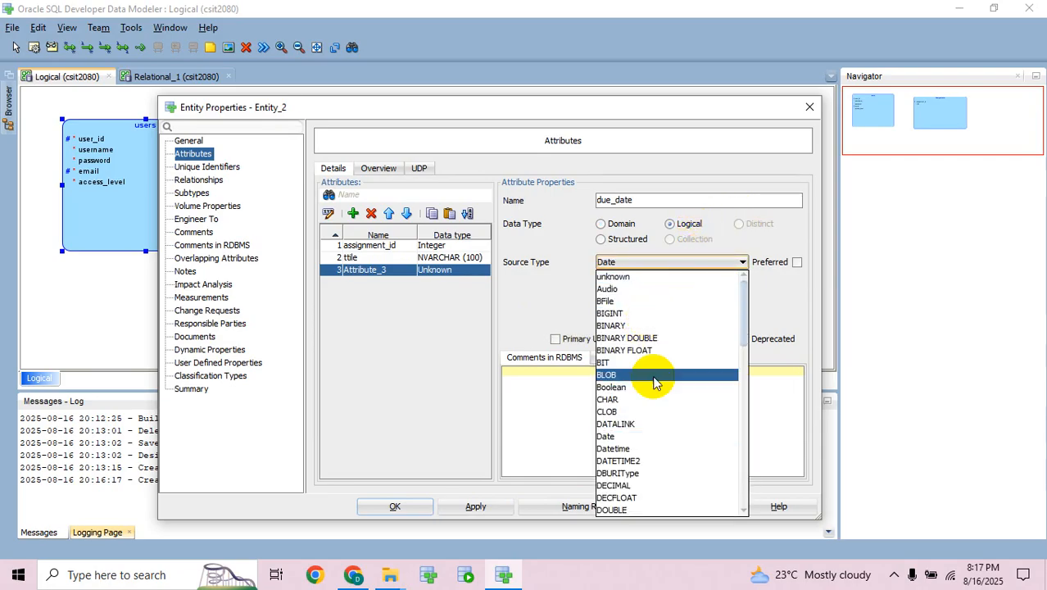
left_click(636, 434)
left_click(680, 340)
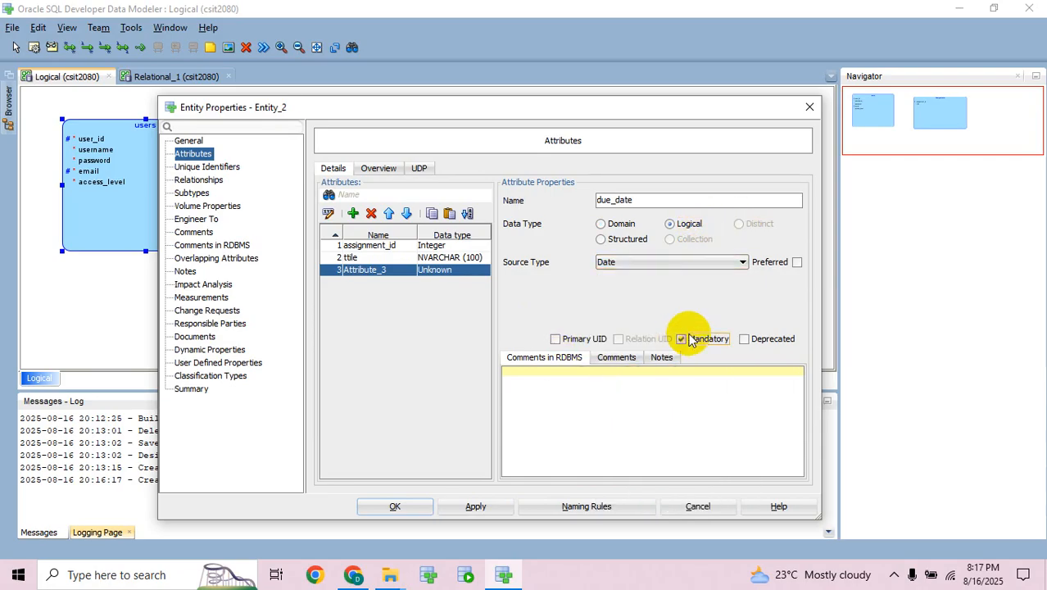
- Add an attribute named question with the logical source type TEXT
left_click(353, 213)
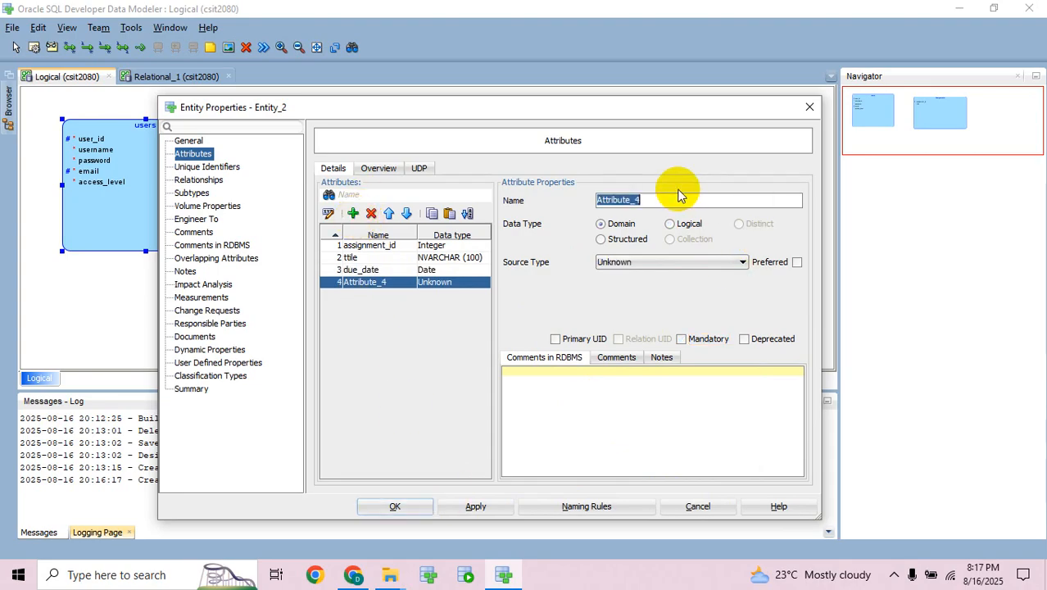
type("question")
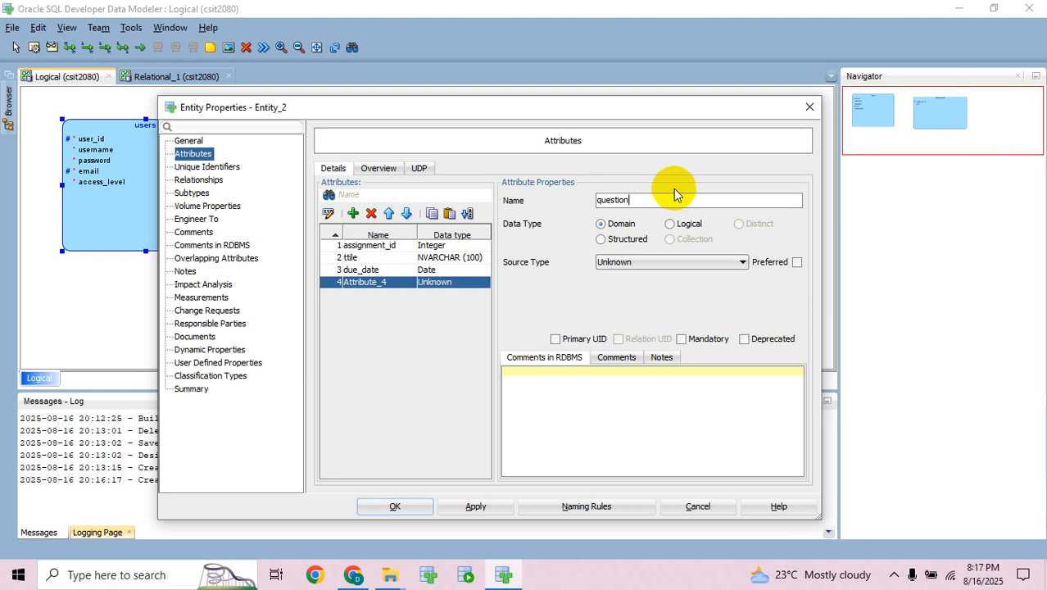
left_click(685, 225)
left_click(678, 259)
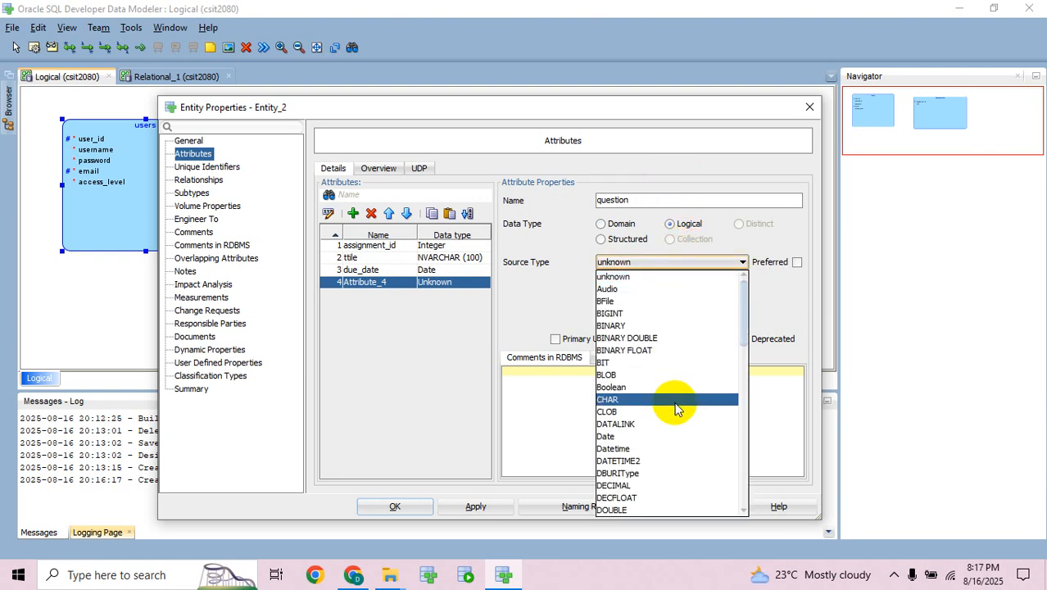
scroll(678, 402, "down", 3)
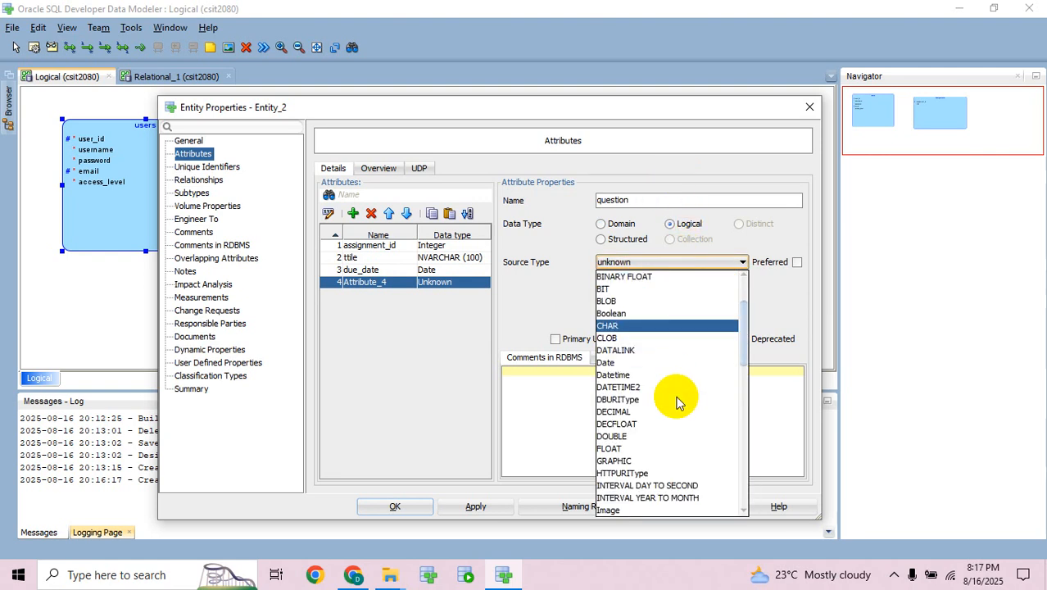
scroll(677, 402, "down", 3)
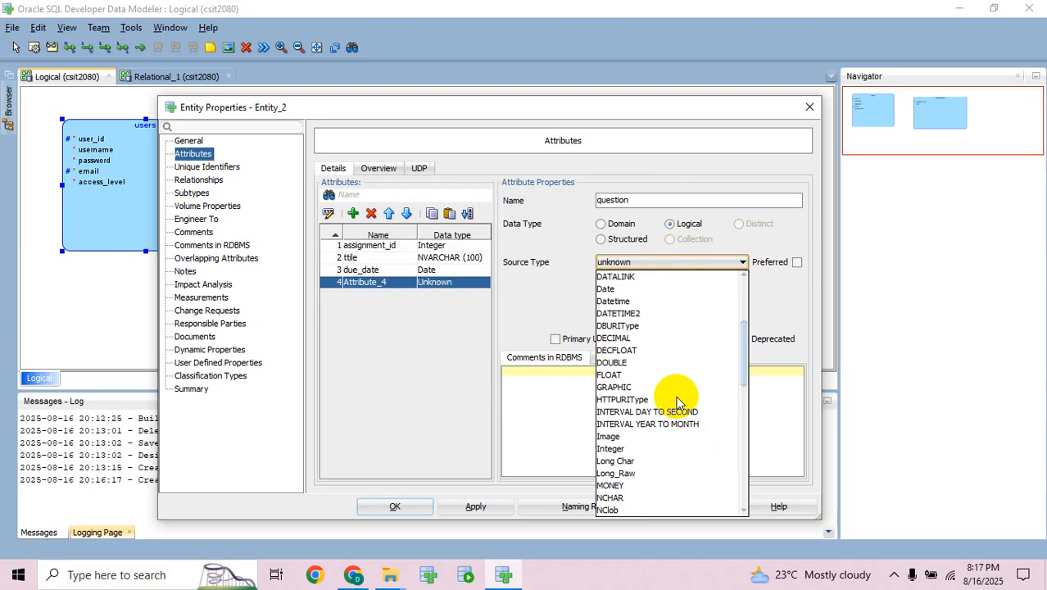
scroll(677, 402, "down", 3)
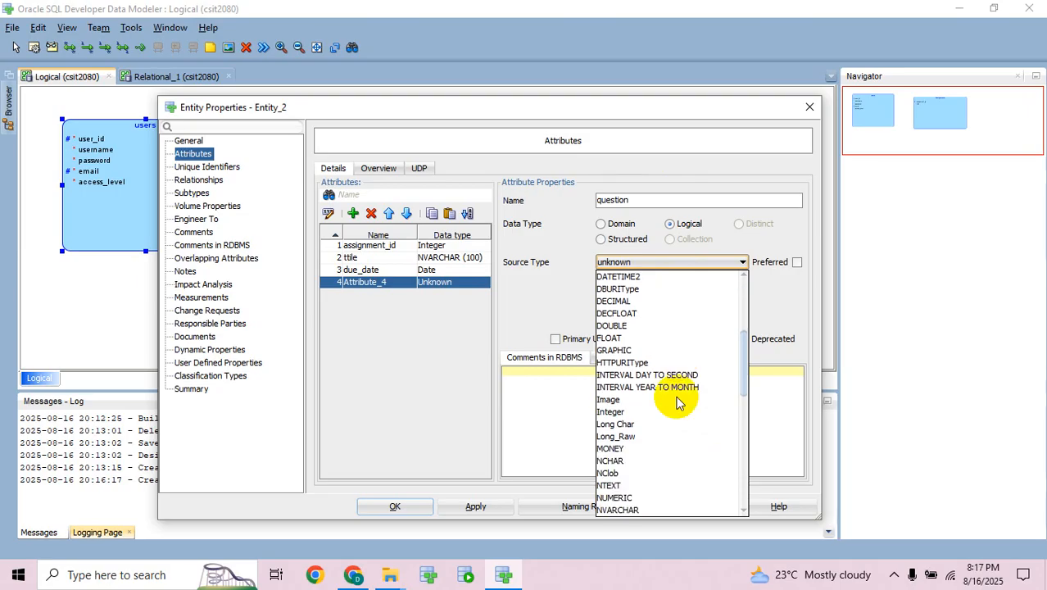
scroll(678, 403, "up", 9)
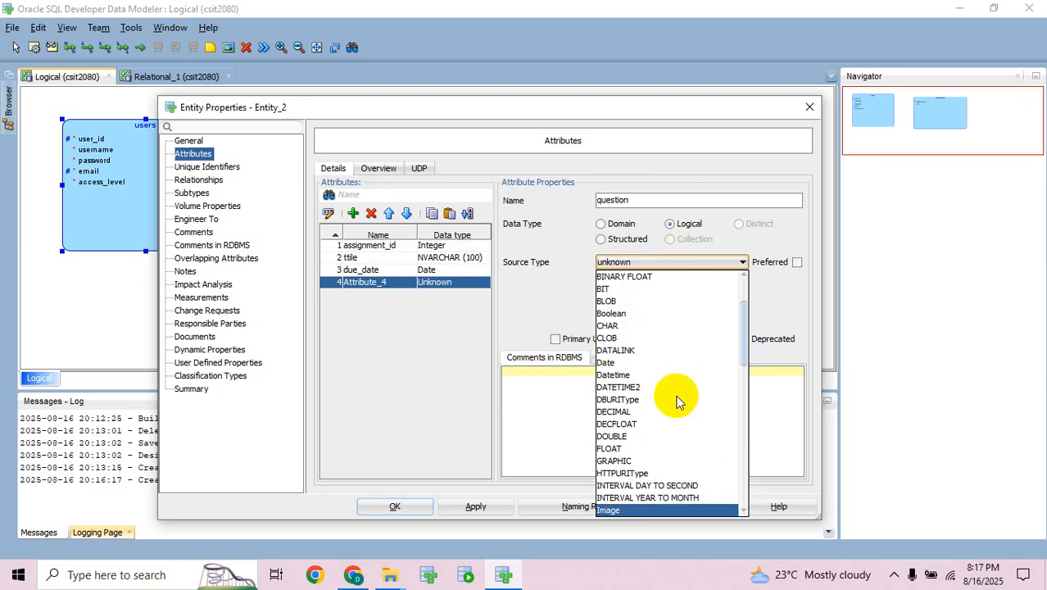
scroll(678, 402, "down", 8)
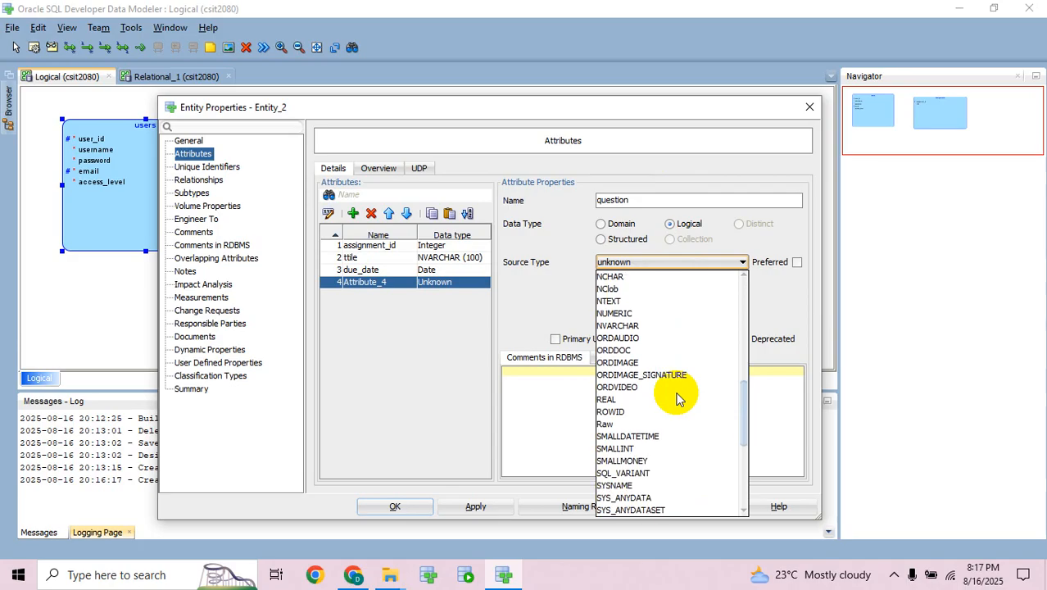
scroll(678, 399, "down", 6)
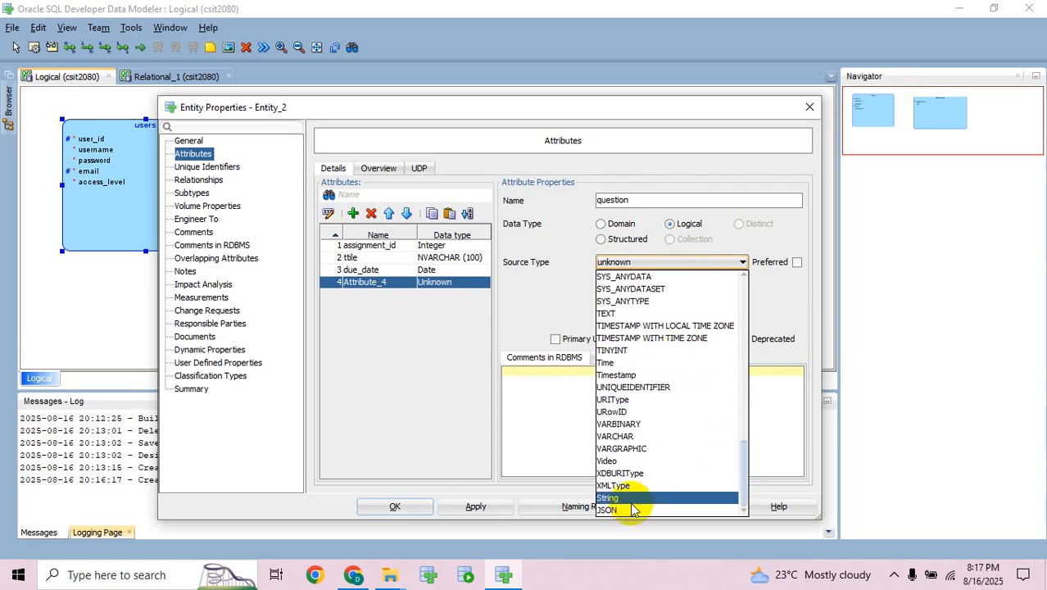
scroll(629, 422, "up", 3)
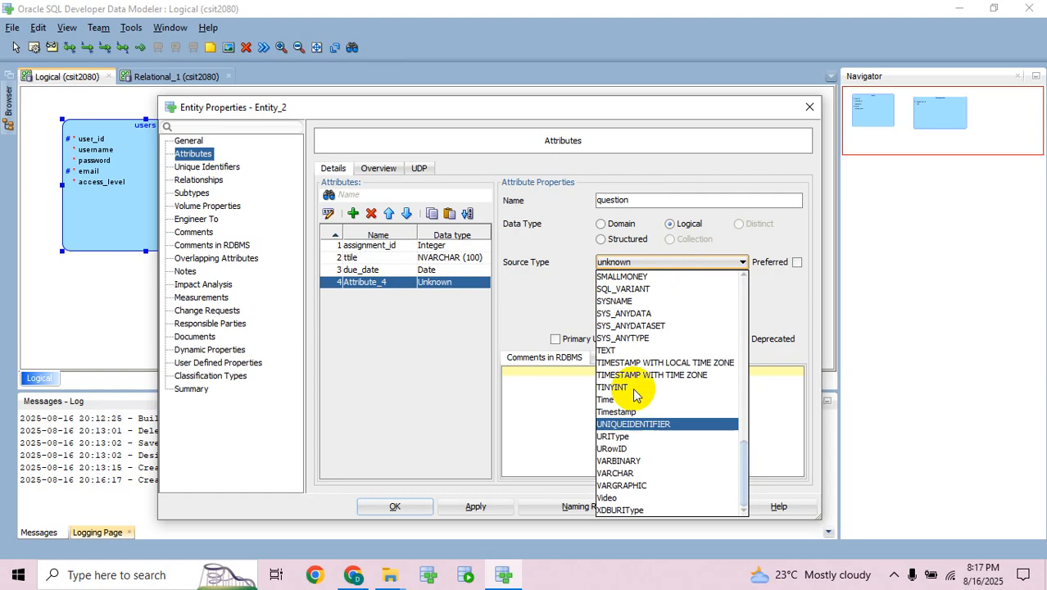
left_click(610, 423)
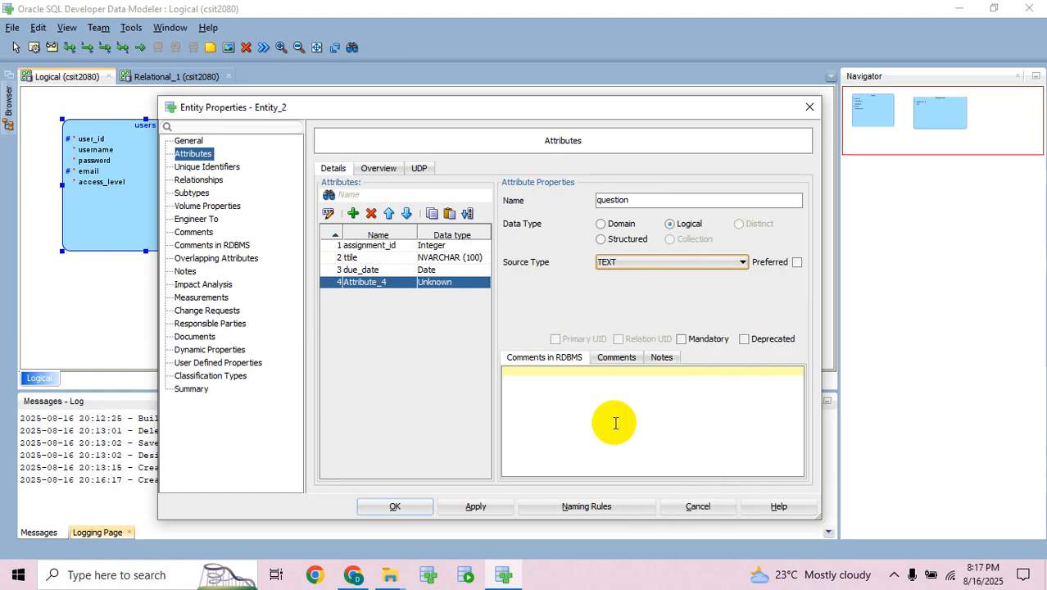
- Make the question attribute mandatory and save the Assignments entity properties
left_click(710, 342)
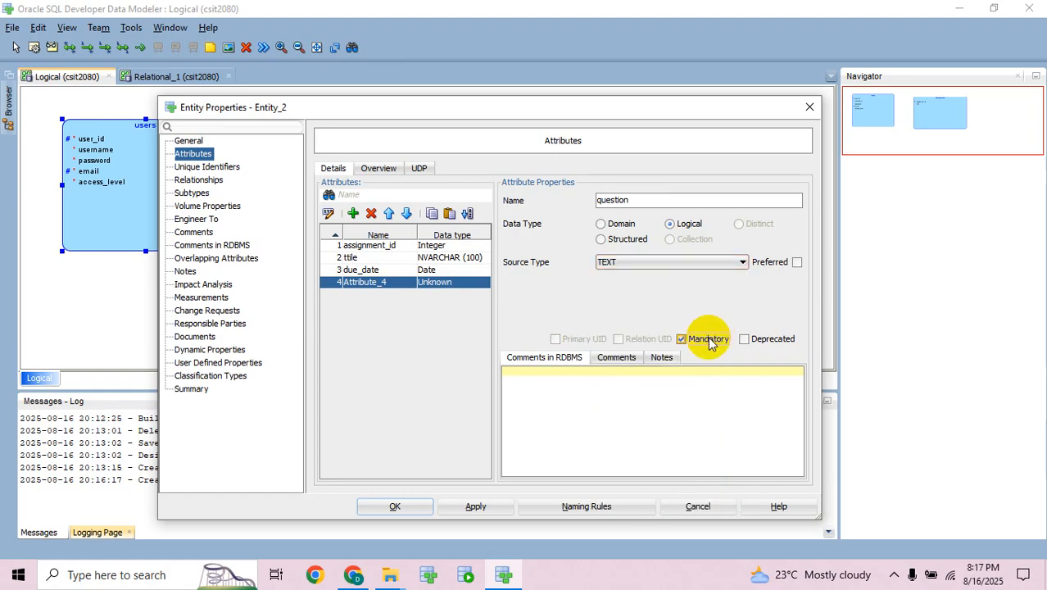
left_click(476, 506)
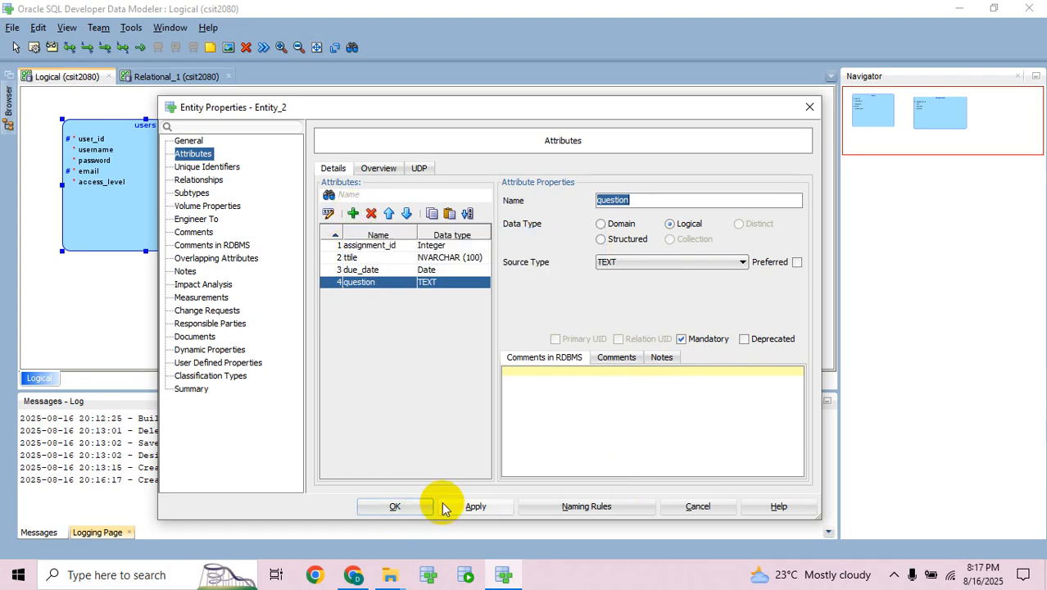
left_click(402, 512)
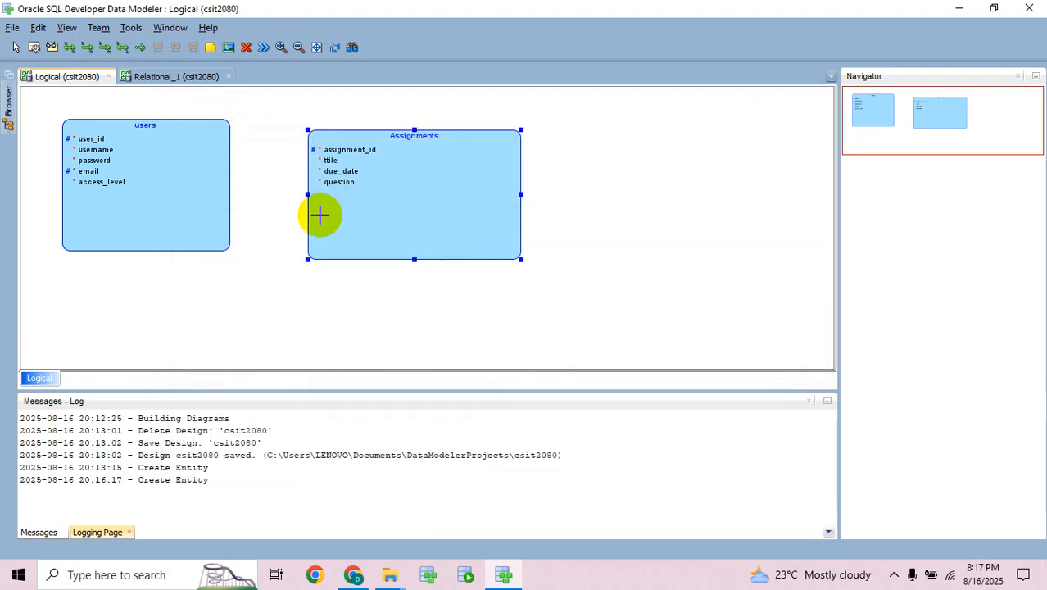
- Move the users entity slightly closer to Assignments and level with it in the logical diagram
left_click(88, 49)
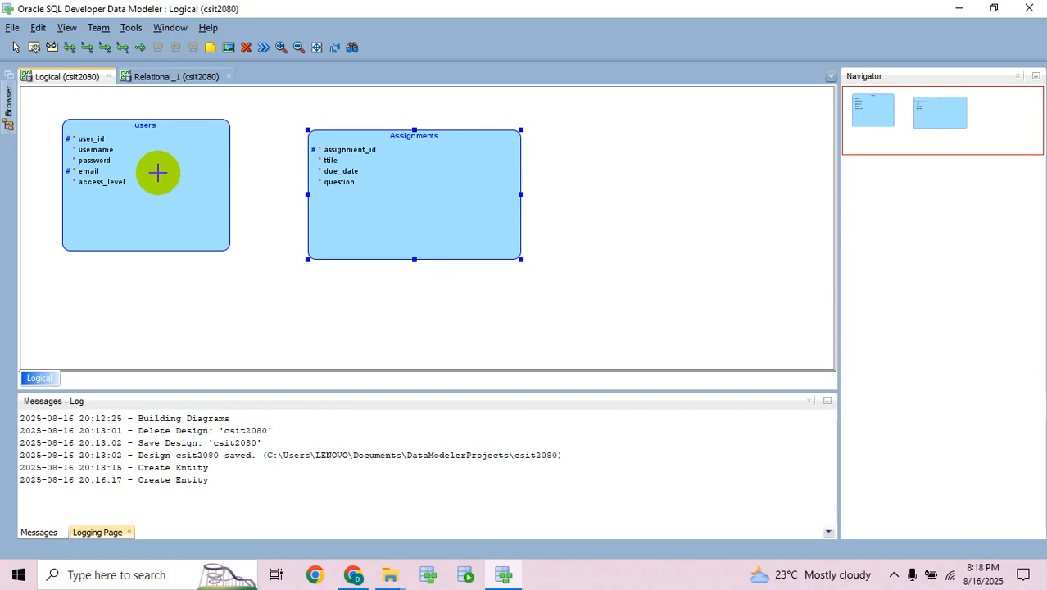
left_click_drag(158, 172, 187, 195)
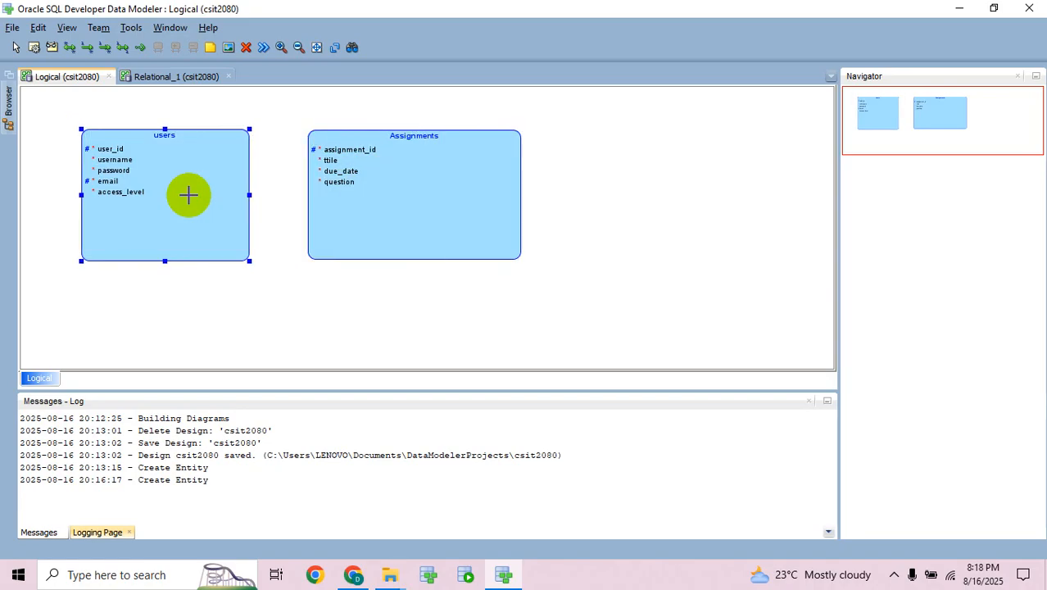
- Draw a 1:N relation from the users entity to the Assignments entity and name it user_assignments
left_click(91, 51)
left_click(180, 154)
left_click(358, 206)
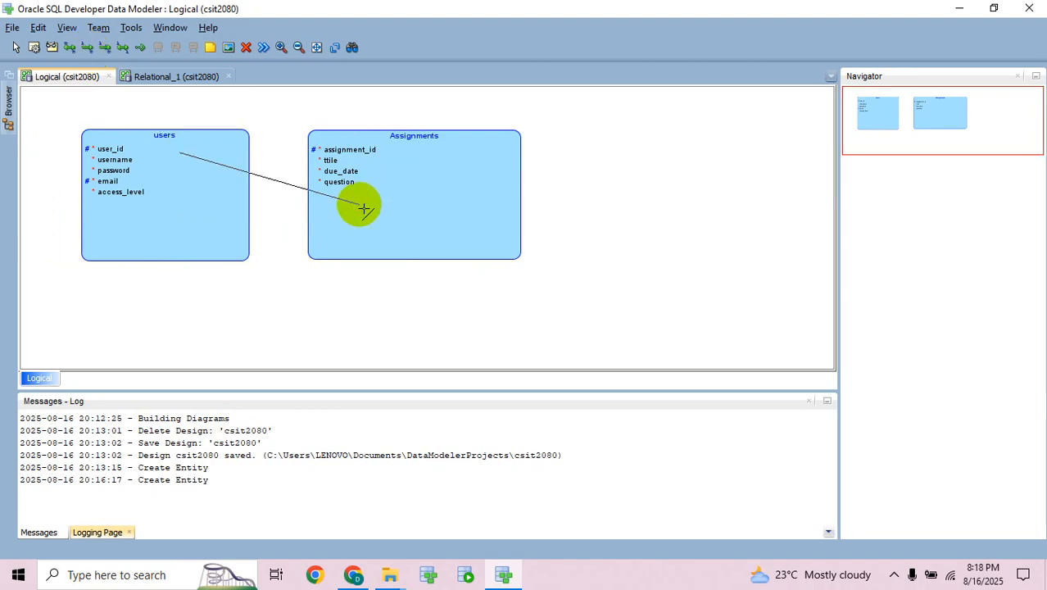
left_click(364, 209)
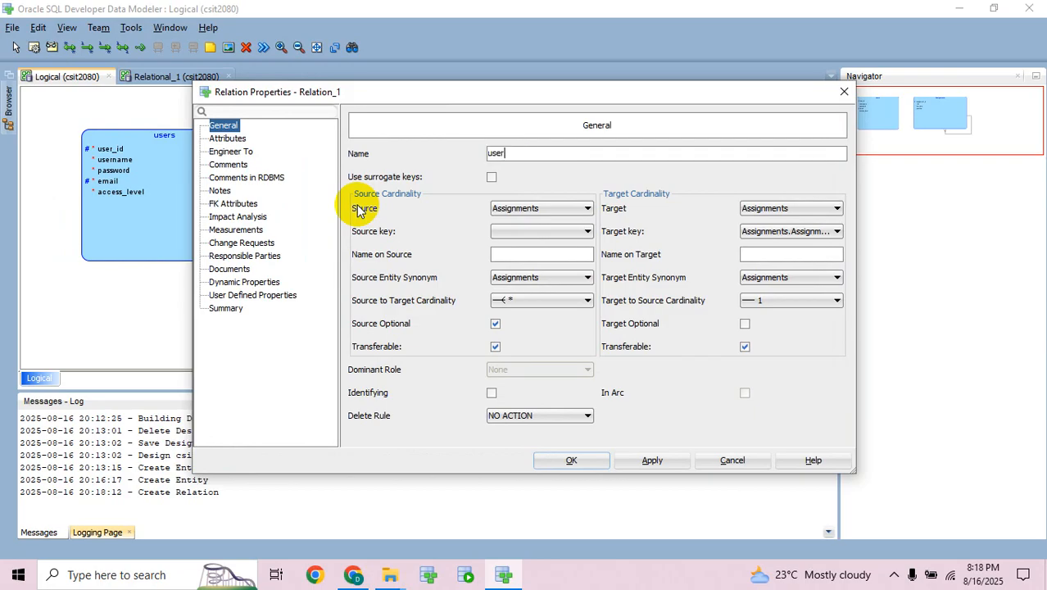
type("user_assignments")
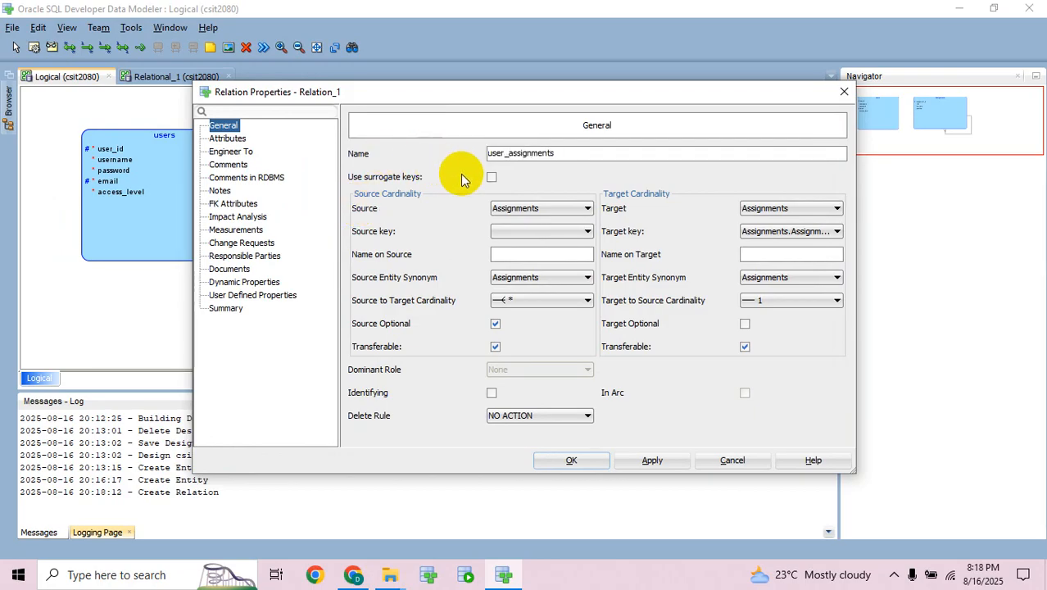
- Set the relation's source entity to users and its target entity to Assignments
left_click(544, 209)
left_click(544, 208)
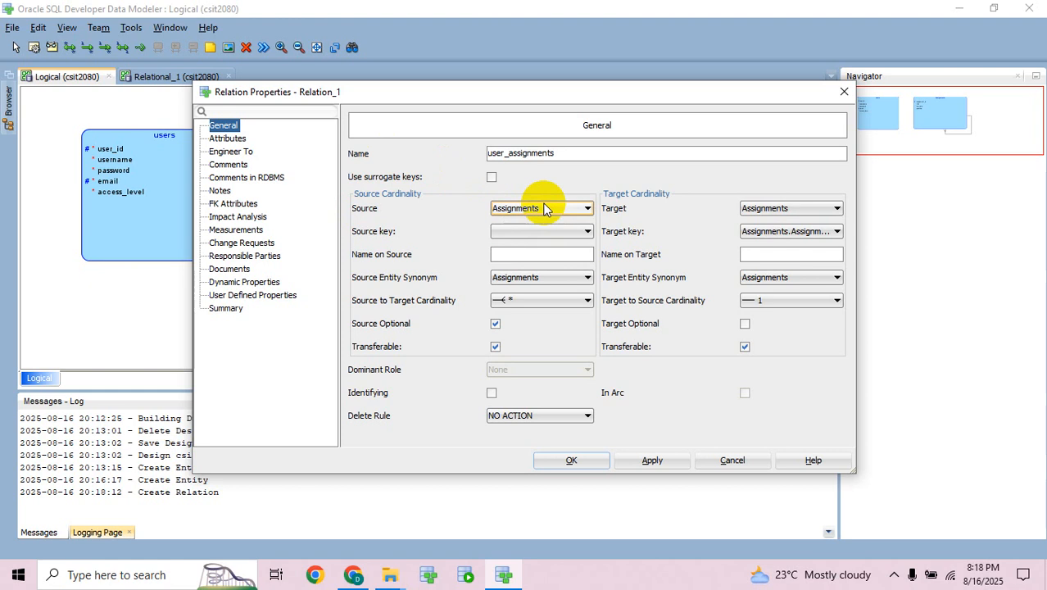
left_click(539, 208)
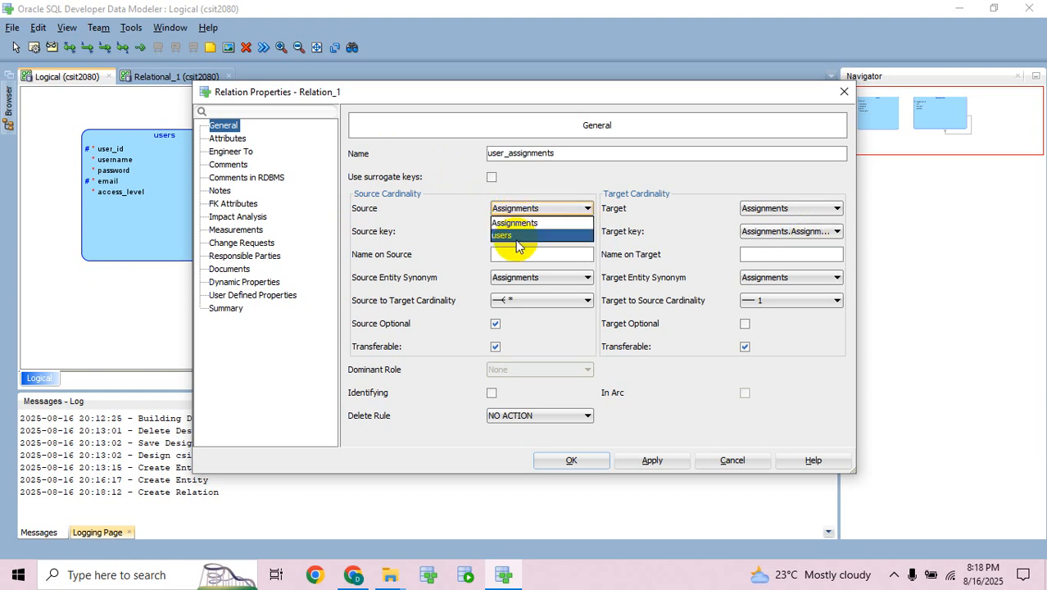
left_click(517, 232)
left_click(824, 208)
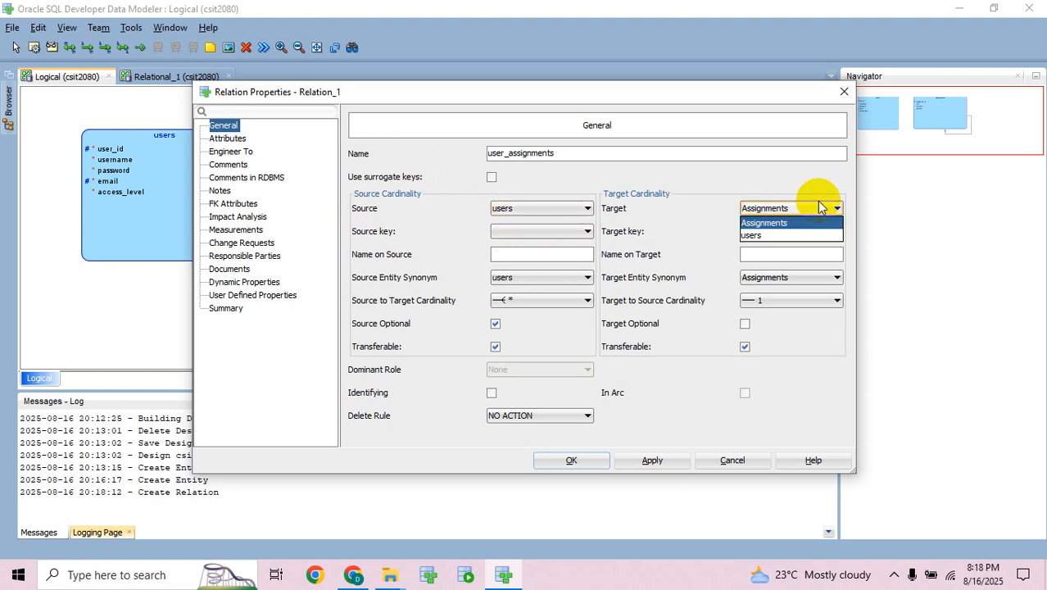
left_click(764, 223)
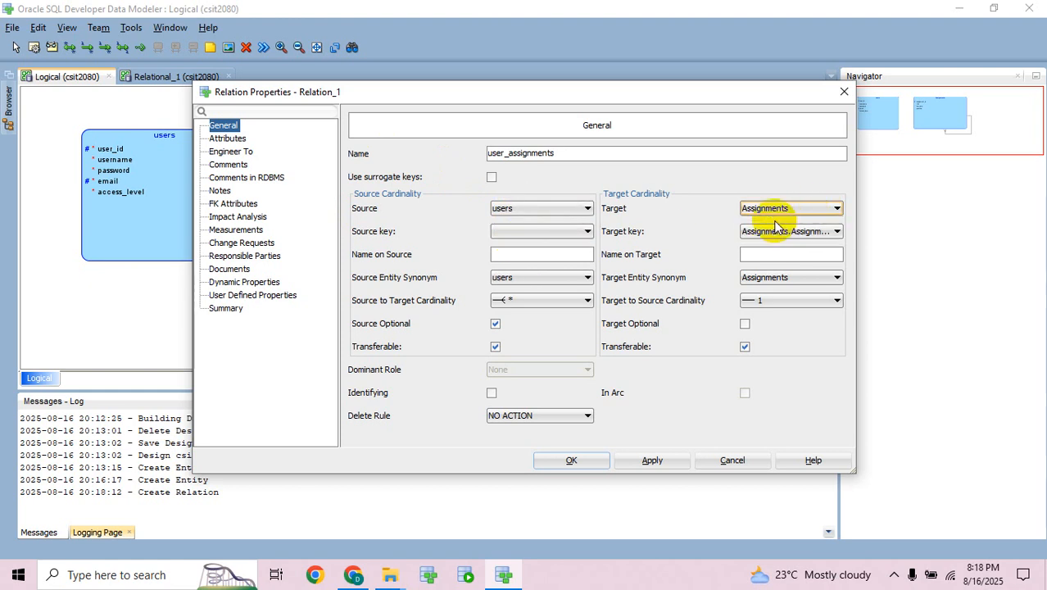
- Choose the Assignments primary key as both the source key and the target key of the user_assignments relation
left_click(543, 232)
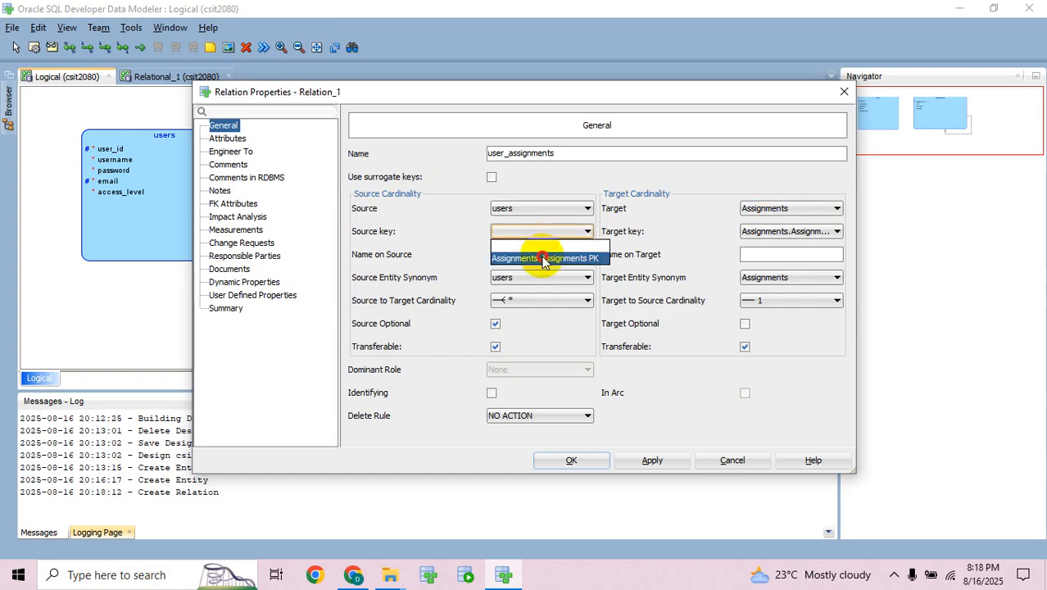
left_click(540, 255)
left_click(806, 231)
left_click(788, 252)
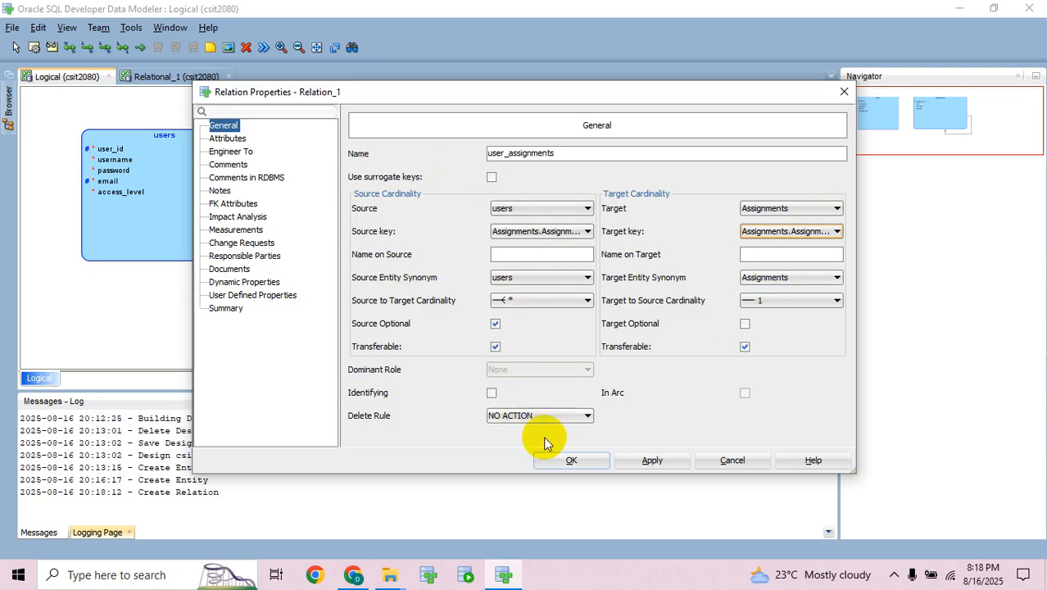
- Set the relation's delete rule to CASCADE and save the relation properties
left_click(554, 416)
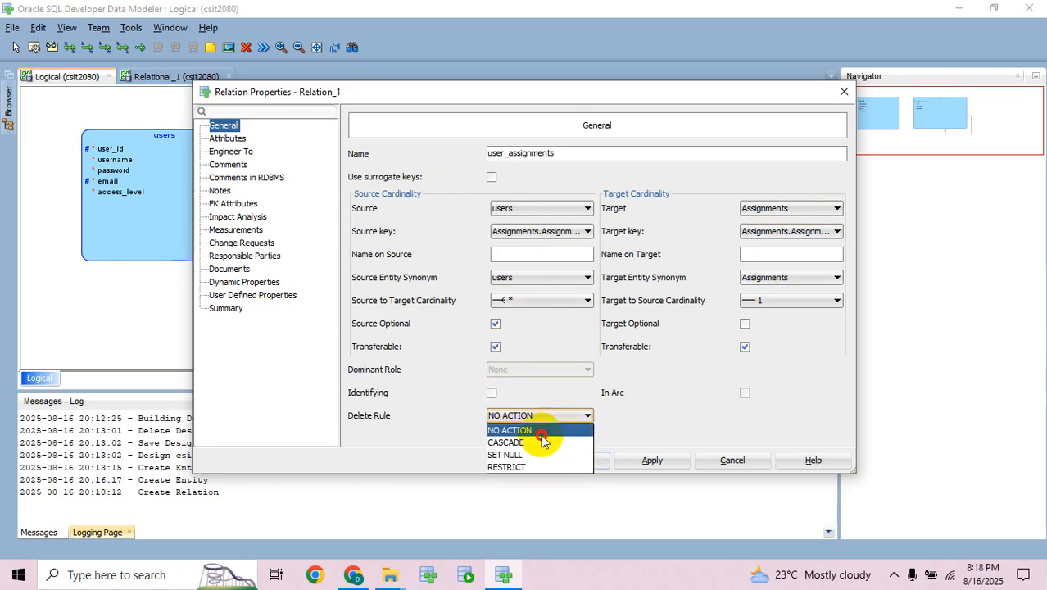
left_click(539, 442)
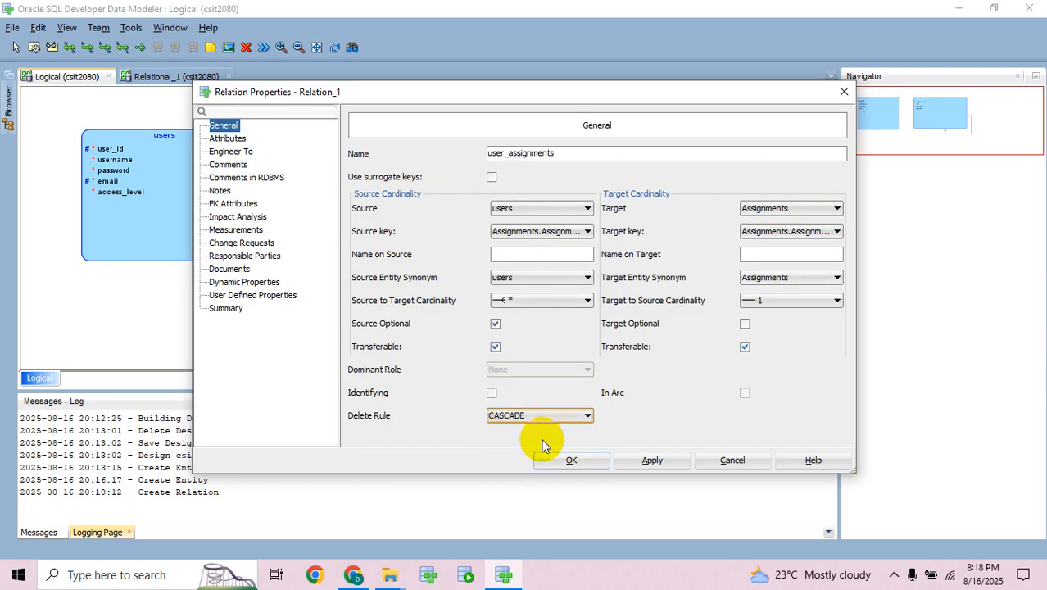
left_click(662, 460)
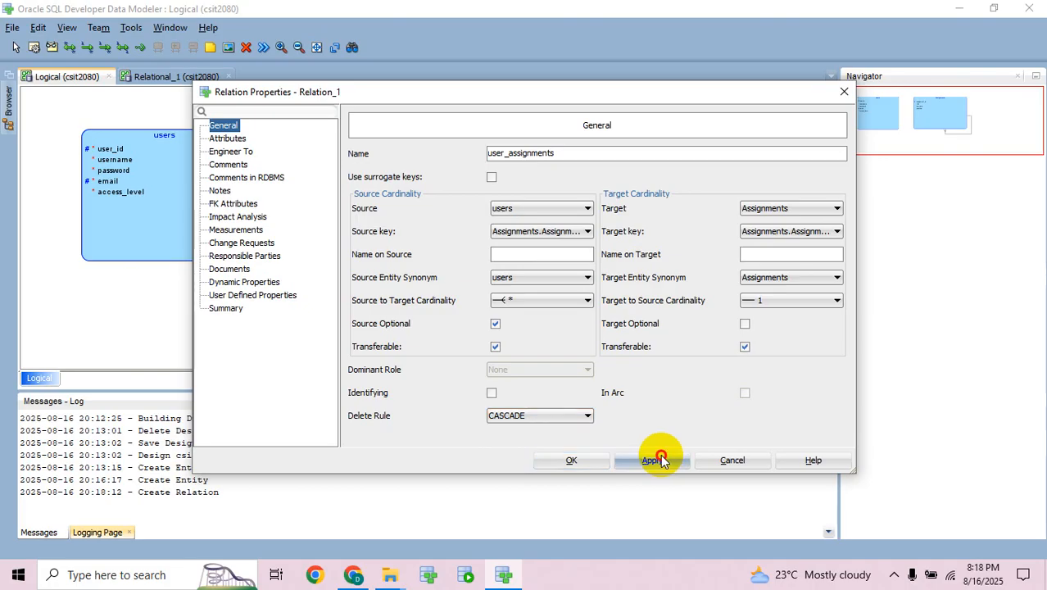
left_click(572, 461)
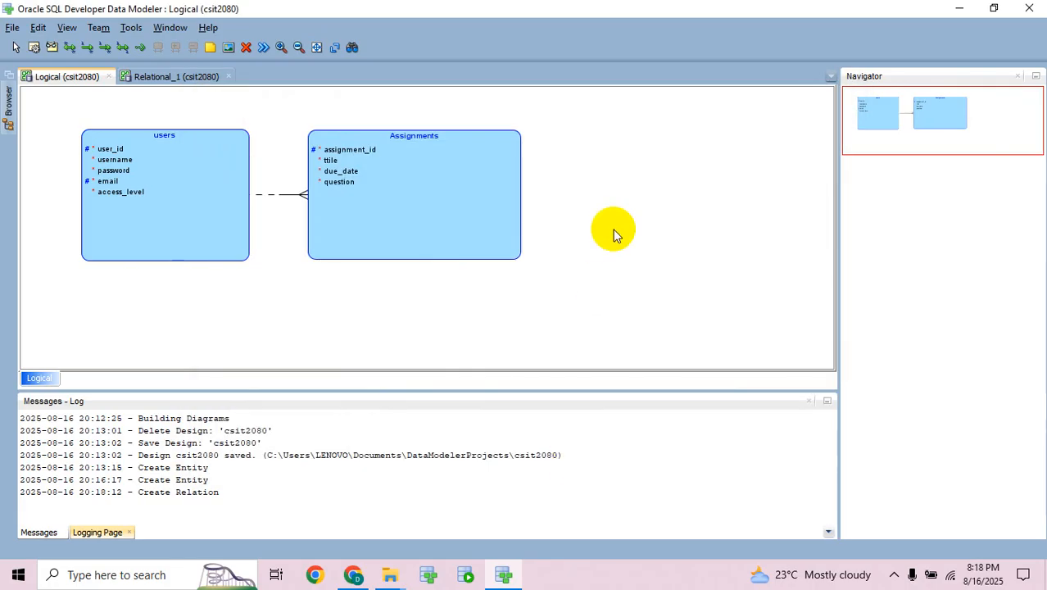
- Check the Relational_1 diagram, return to the logical diagram and save the csit2080 design
left_click(161, 76)
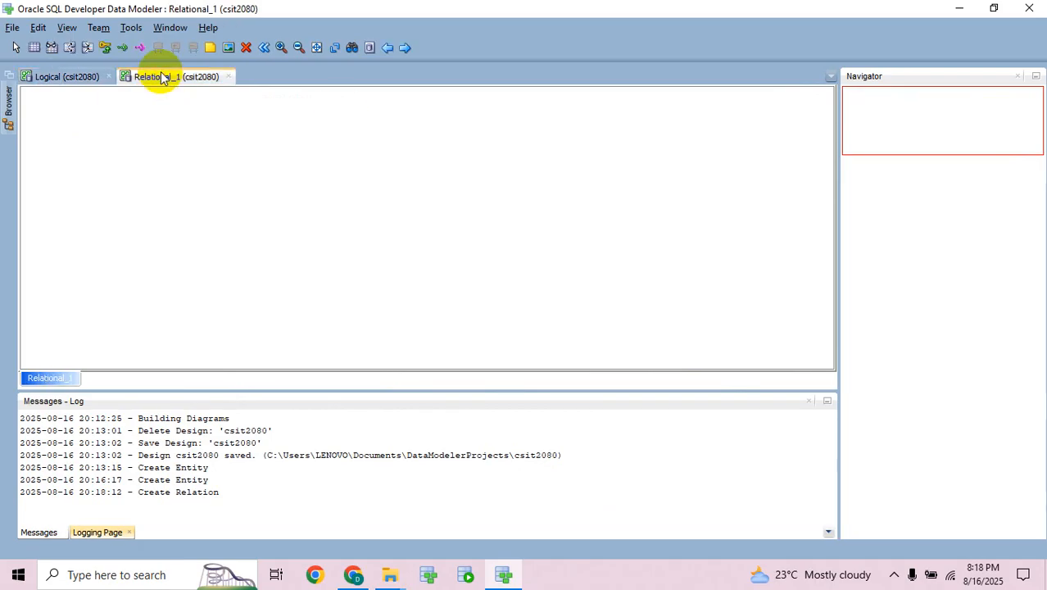
left_click(76, 76)
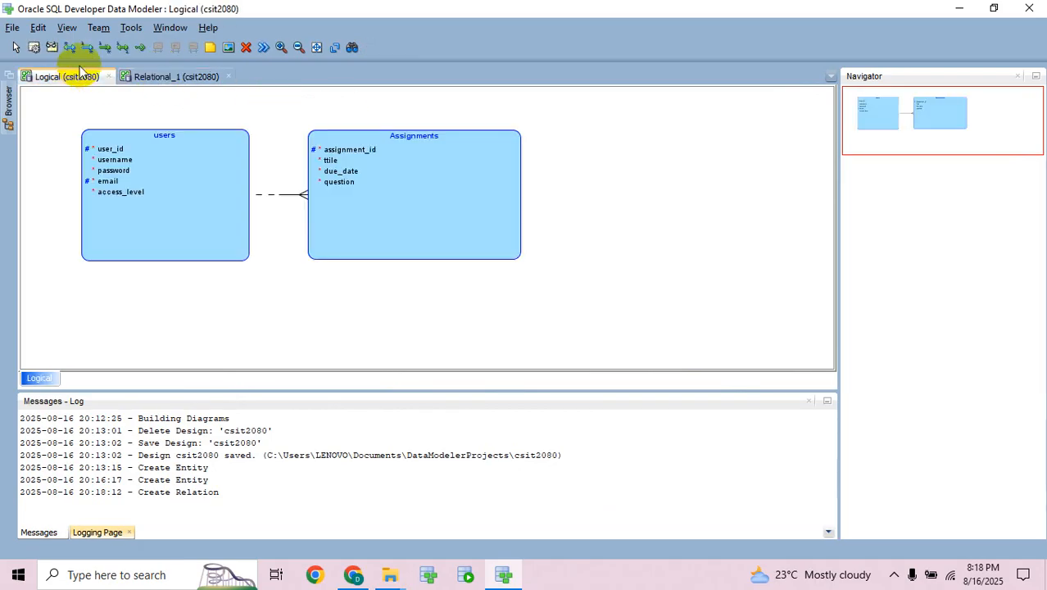
key("ctrl+s")
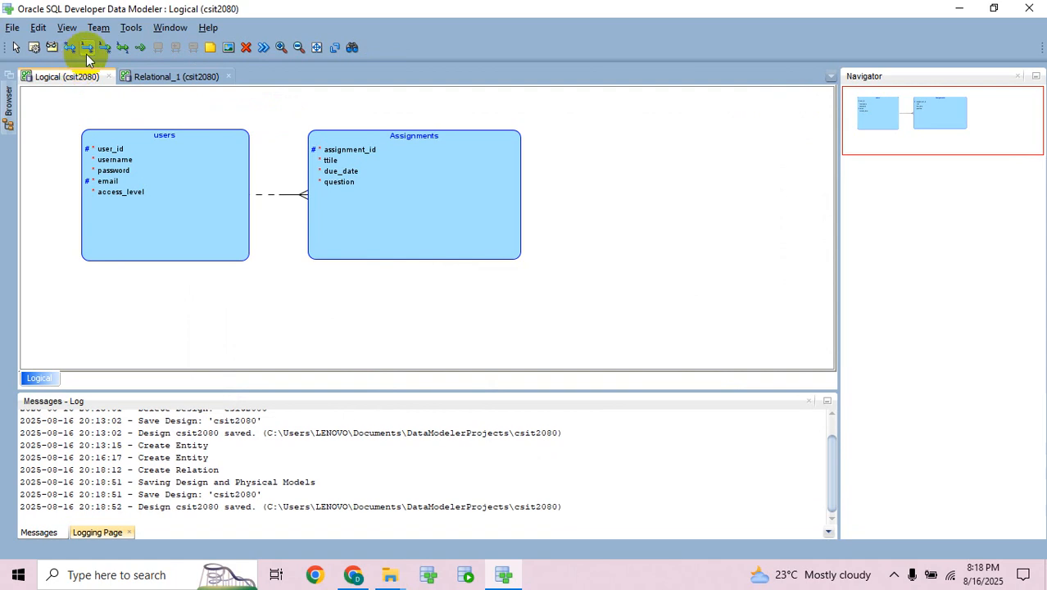
- Engineer all entities and relations of the logical model into Relational_1, reviewing the object mapping first, and save the design
left_click(271, 56)
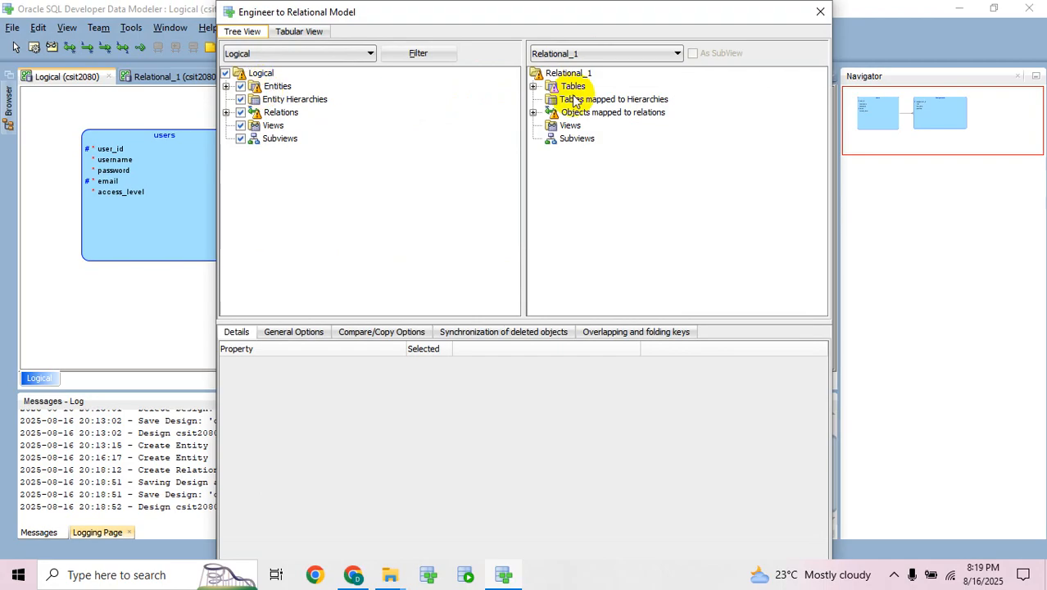
left_click(225, 86)
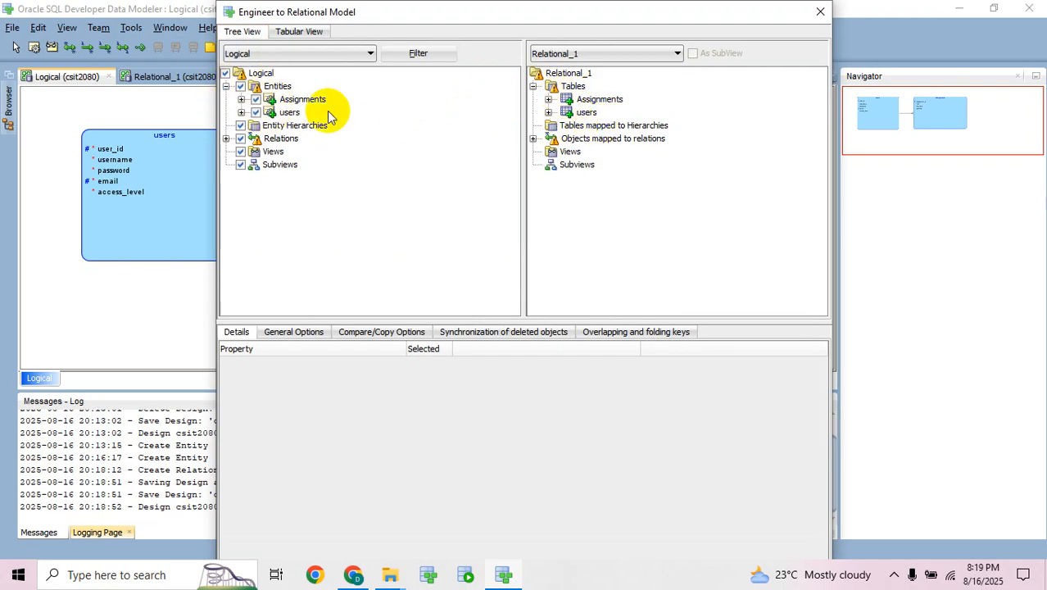
left_click(240, 112)
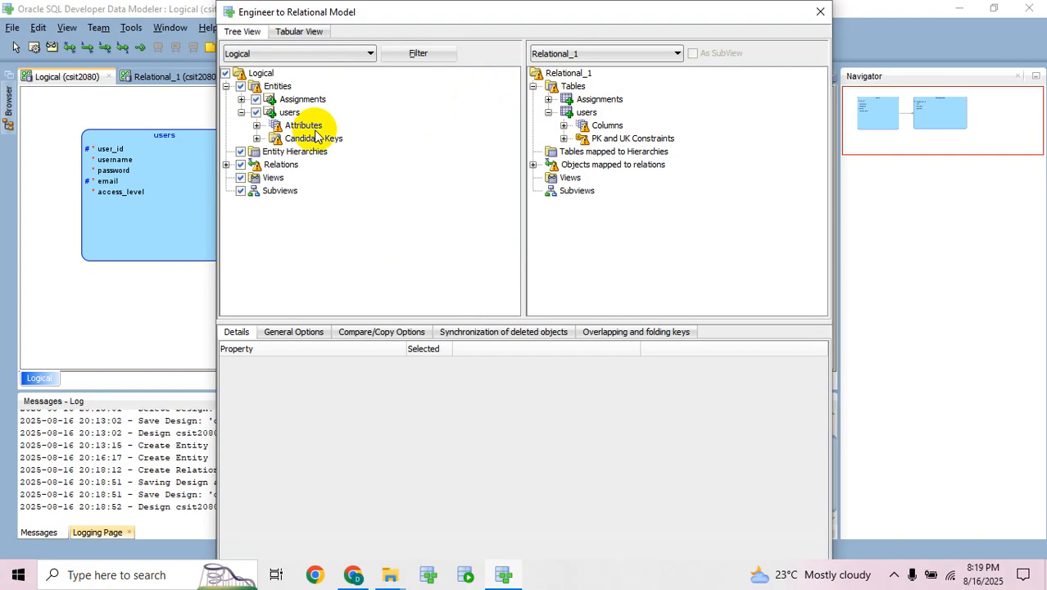
left_click(564, 125)
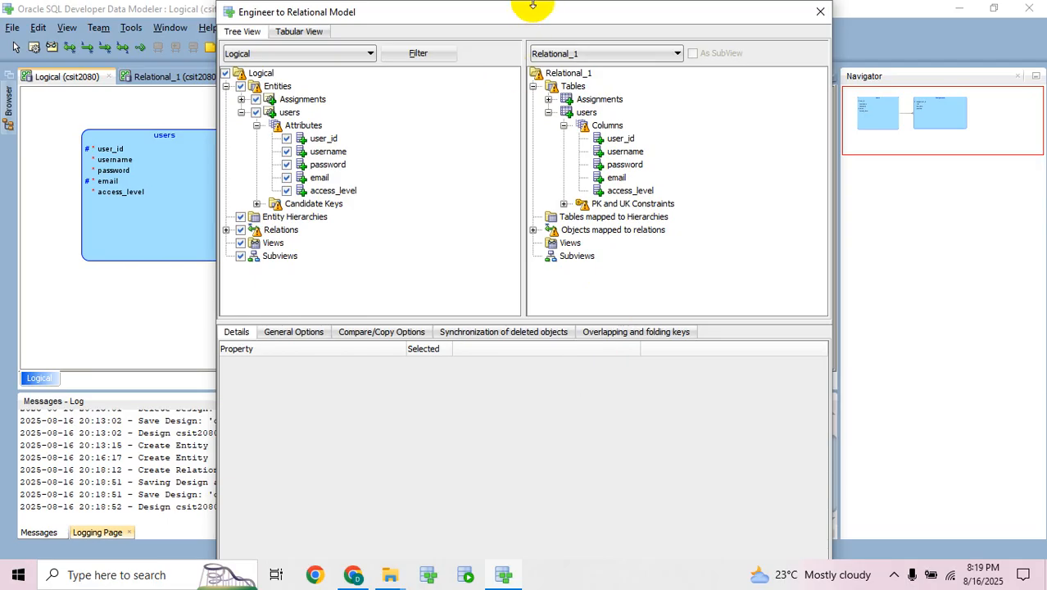
left_click_drag(528, 10, 480, 80)
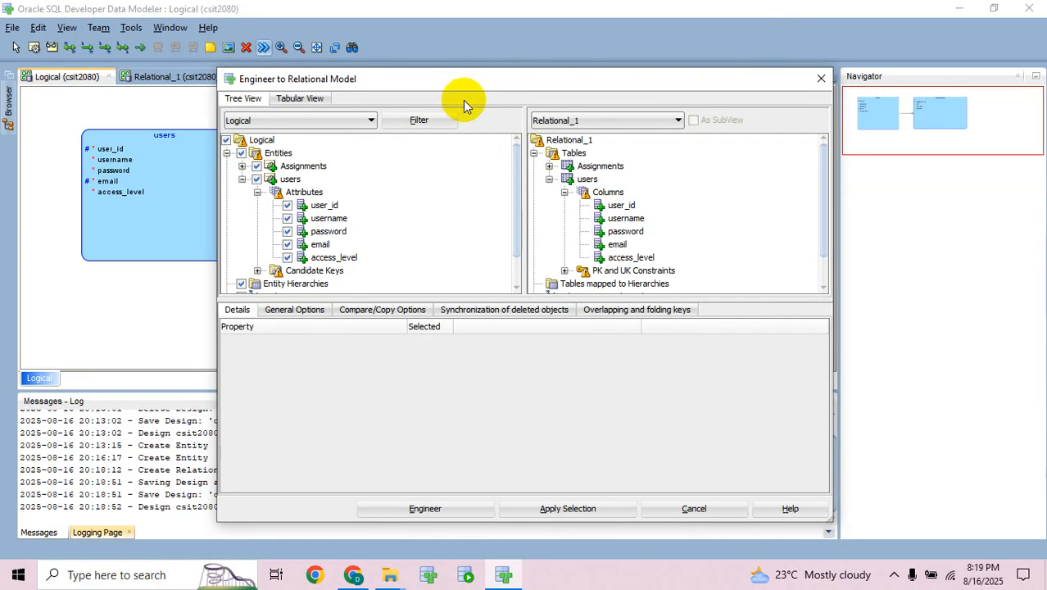
left_click(300, 99)
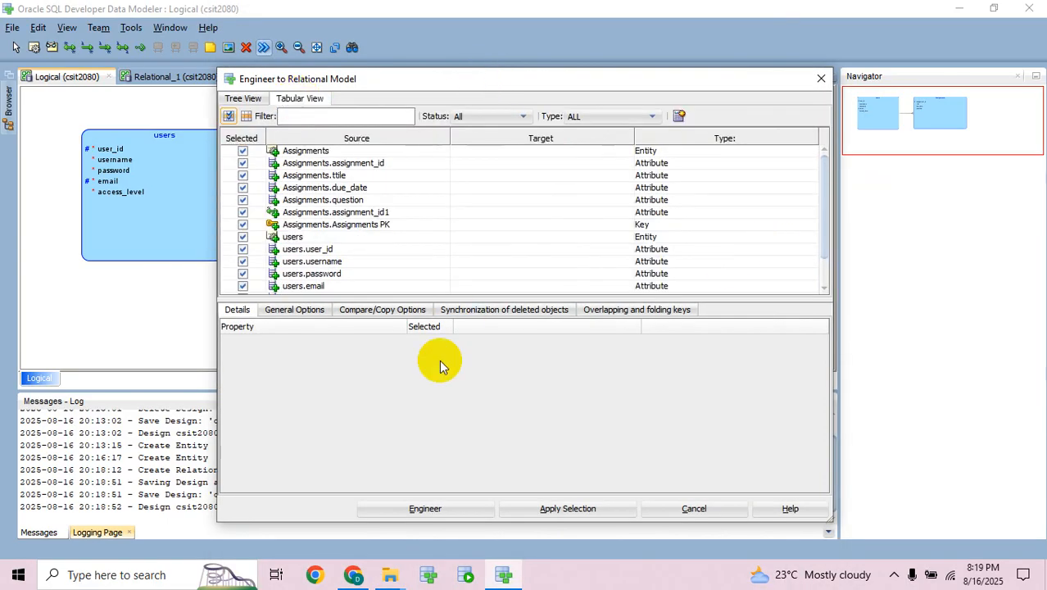
left_click(435, 506)
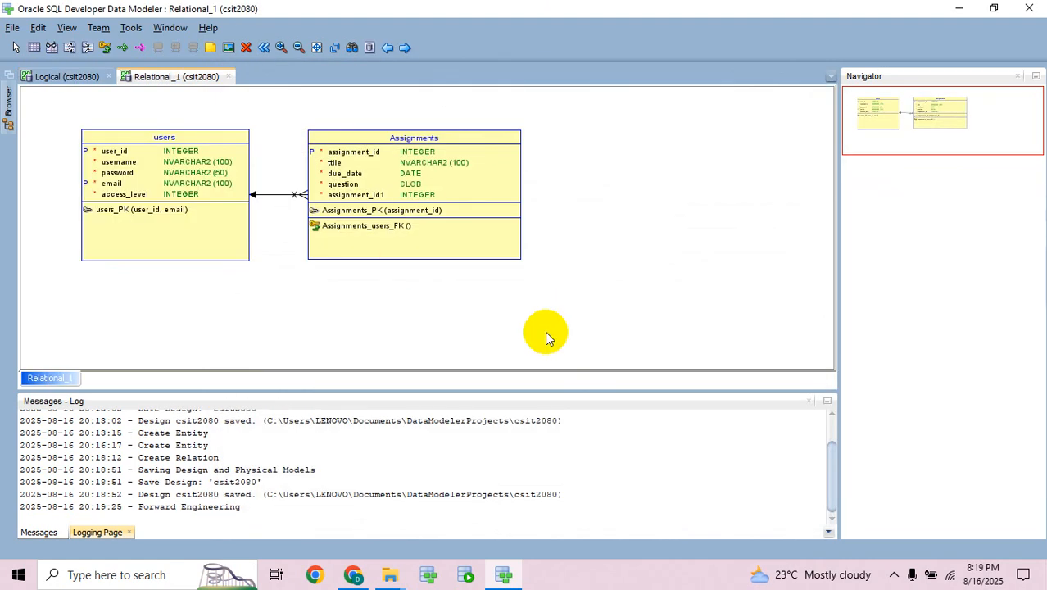
key("ctrl+s")
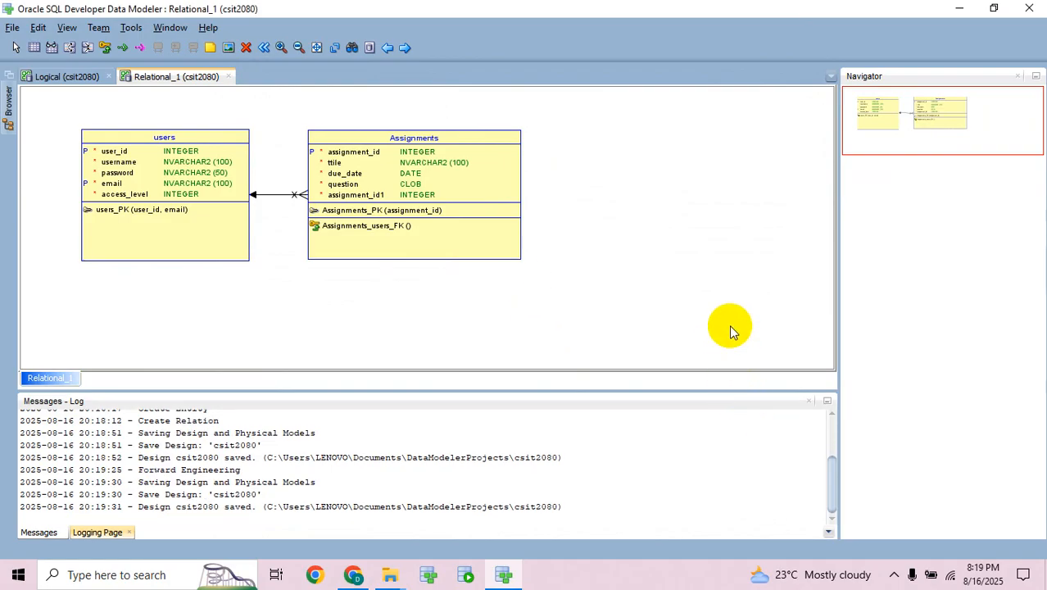
- Start a DDL file export of Relational_1 and set the target database to Oracle Database 21c
left_click(13, 29)
mouse_move(49, 172)
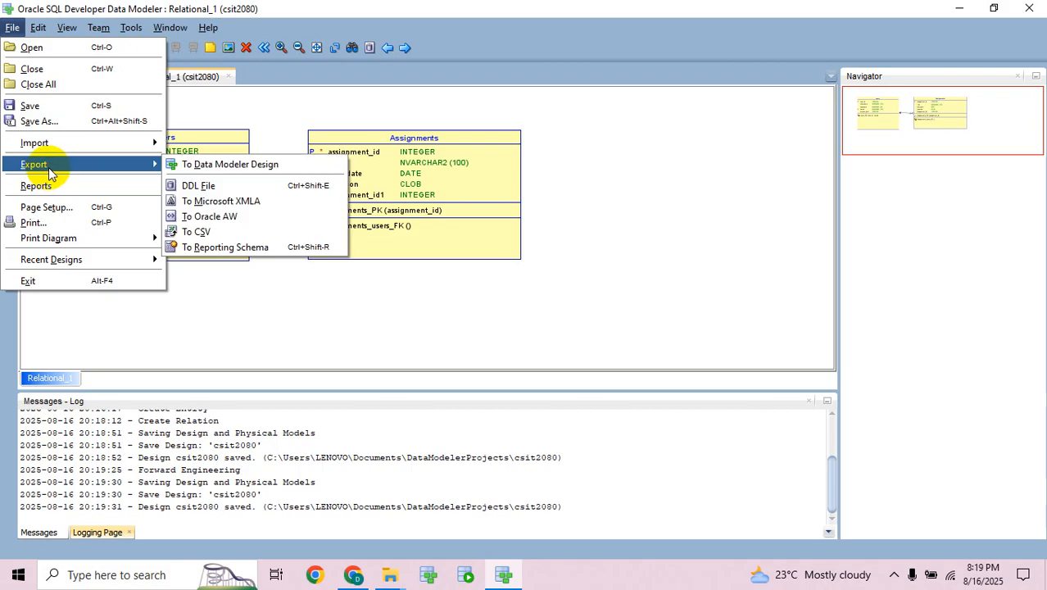
left_click(260, 186)
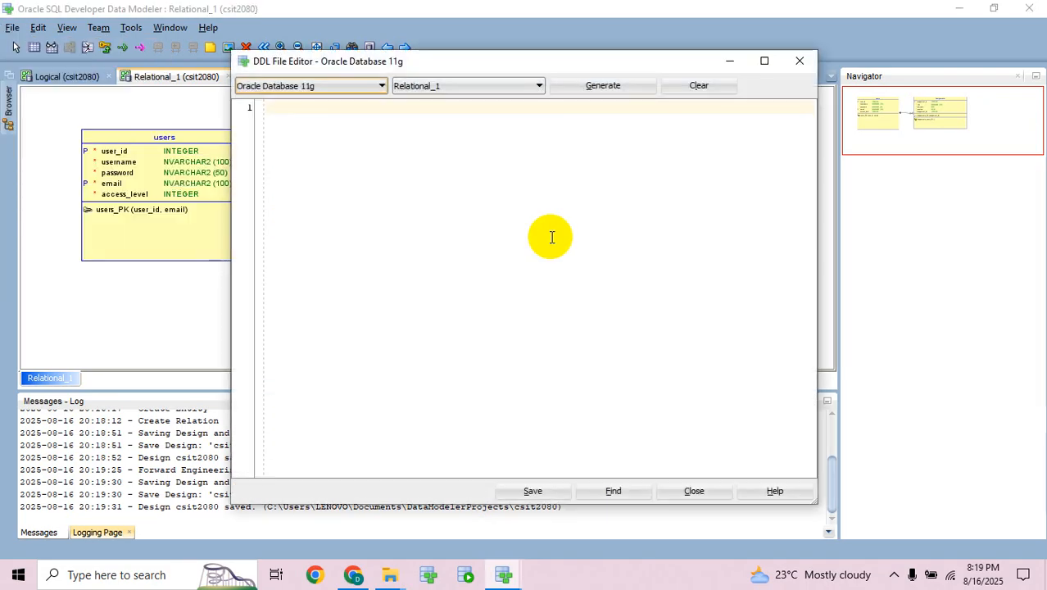
left_click(327, 87)
left_click(327, 102)
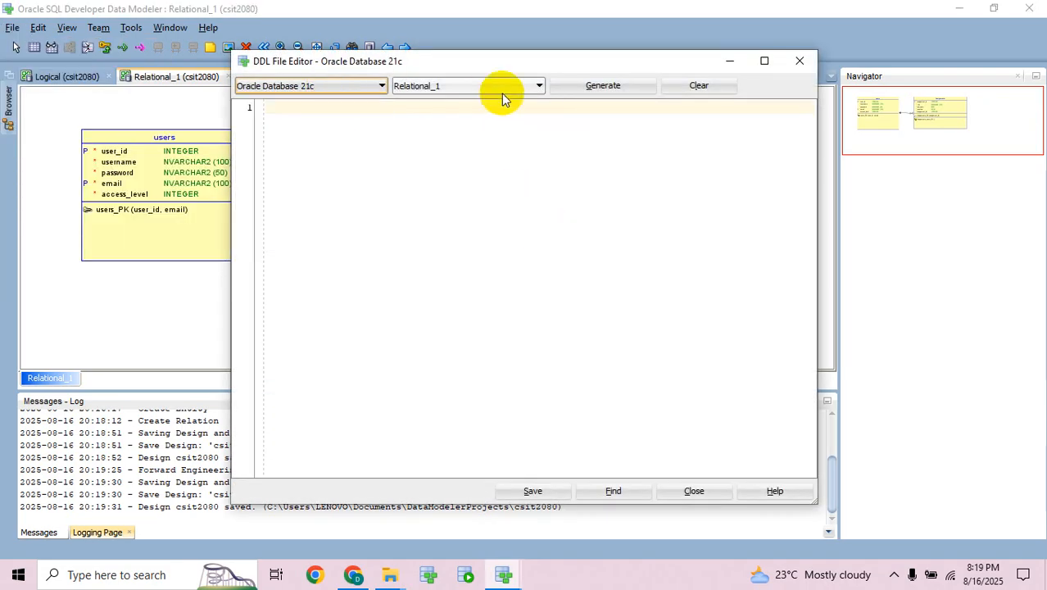
- Generate the DDL with comments included, reviewing the selected constraints, indexes, foreign keys, views and tables, and dismiss the message
left_click(582, 85)
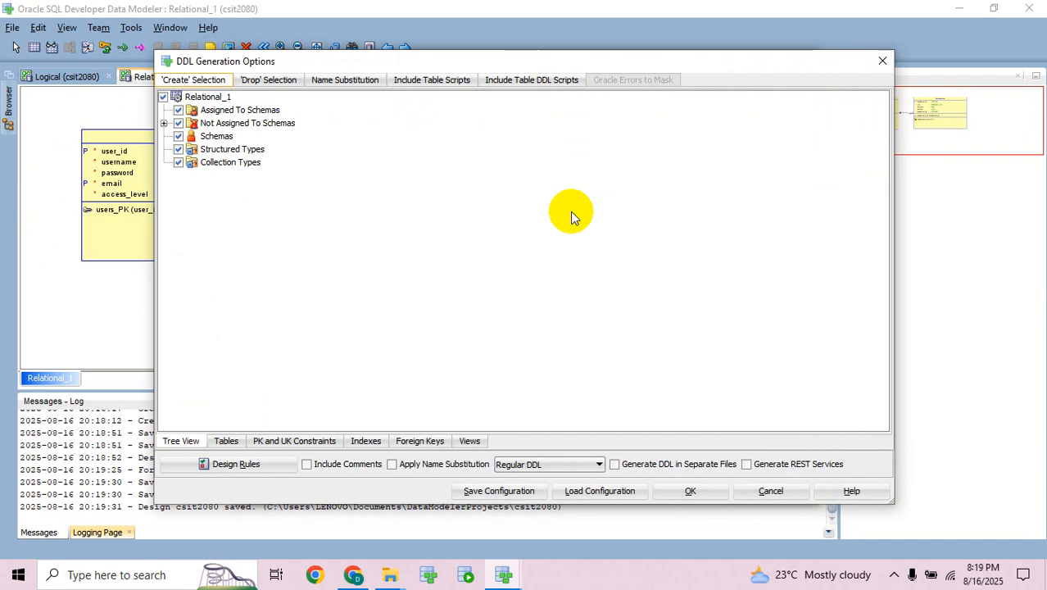
left_click(332, 467)
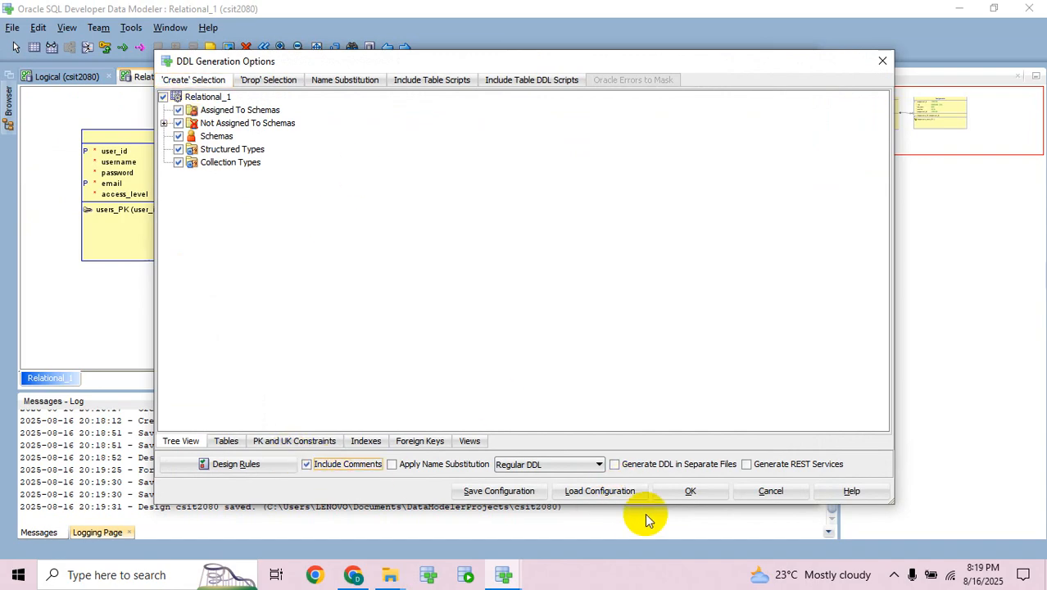
left_click(270, 440)
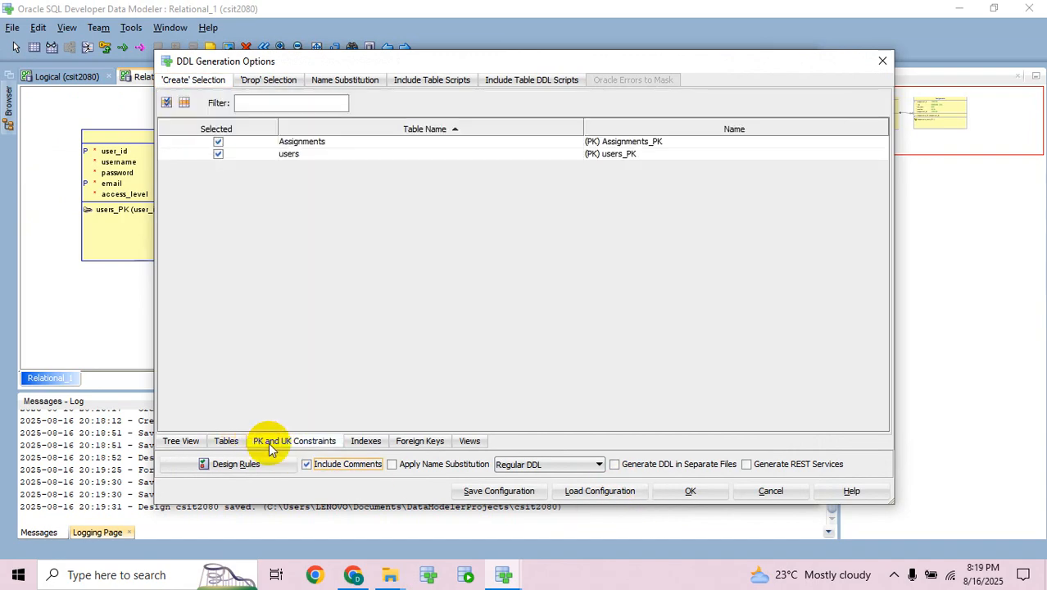
left_click(378, 443)
left_click(416, 443)
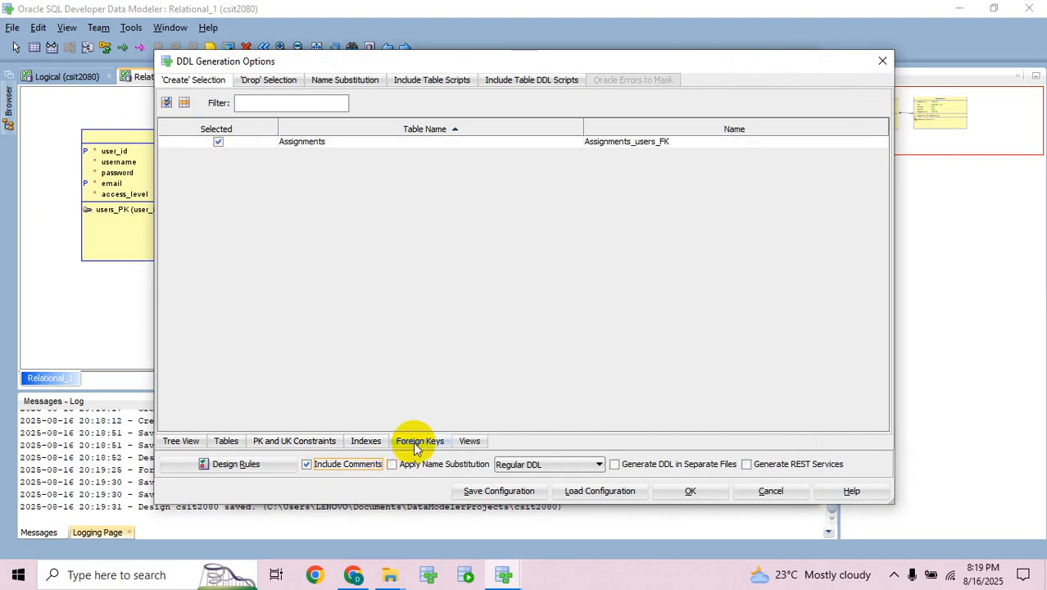
left_click(471, 443)
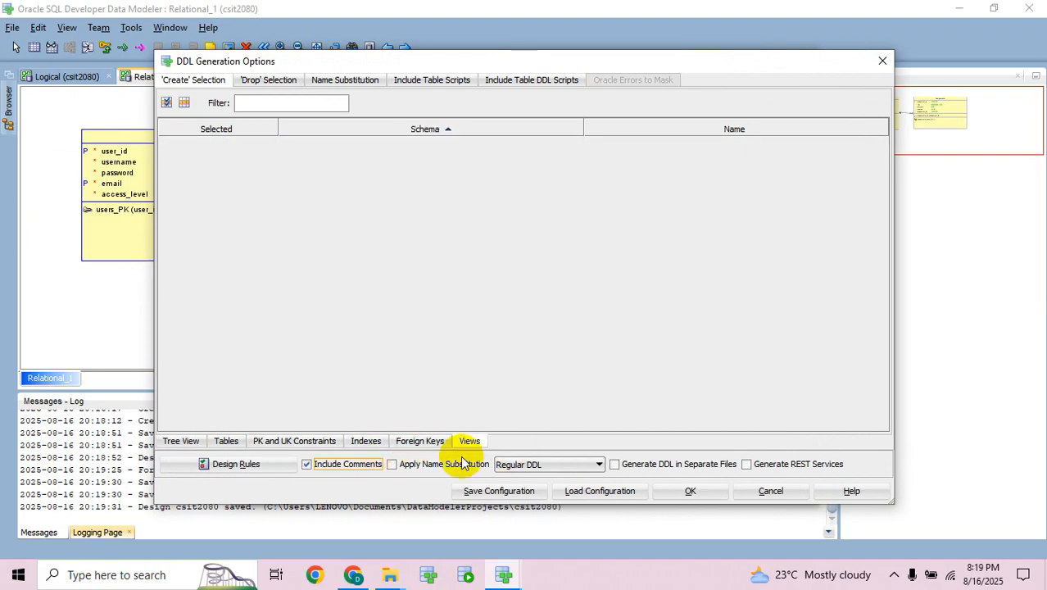
left_click(220, 444)
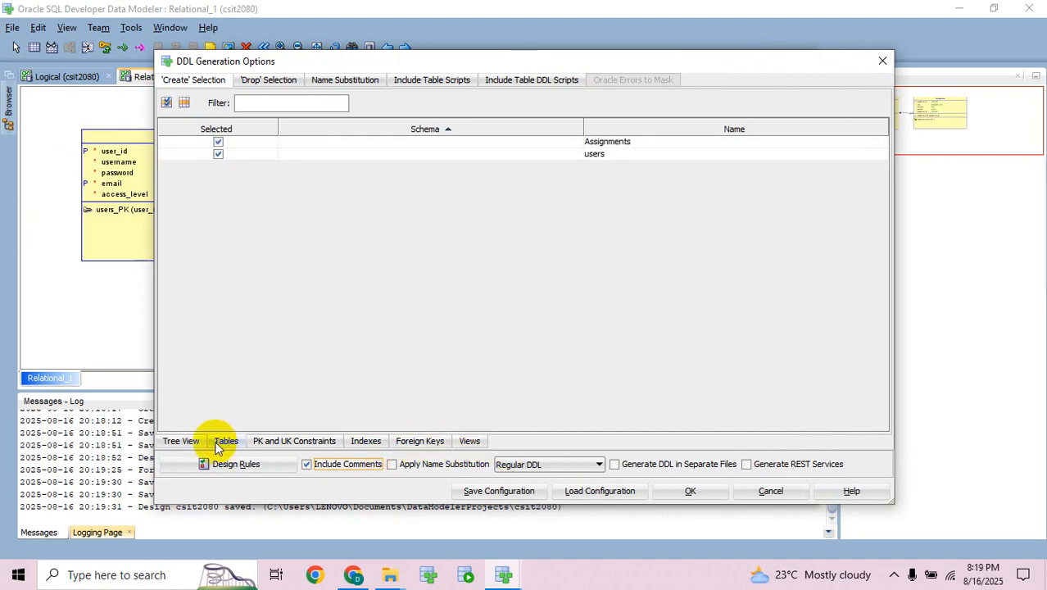
left_click(692, 491)
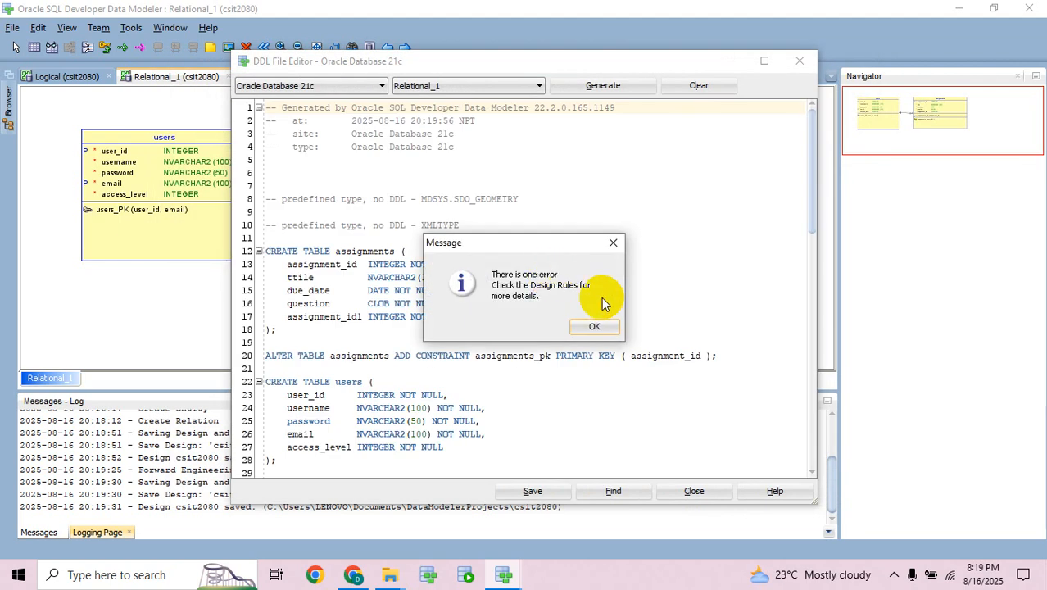
left_click(596, 326)
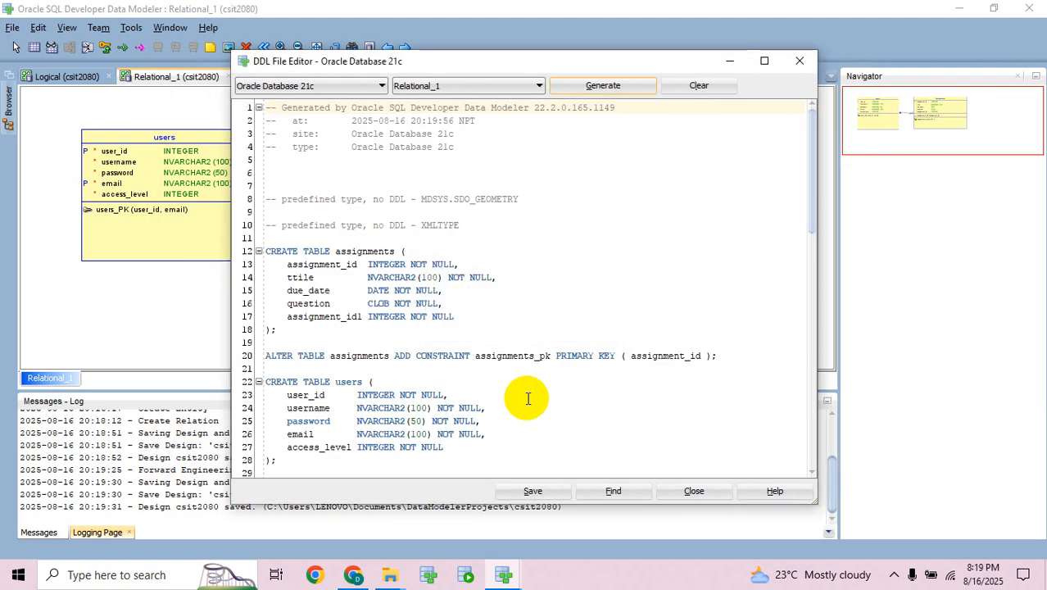
- Save the generated DDL as csit2080 in the DataModelerProjects\csit2080 folder and dismiss the message
left_click(532, 490)
left_click(324, 182)
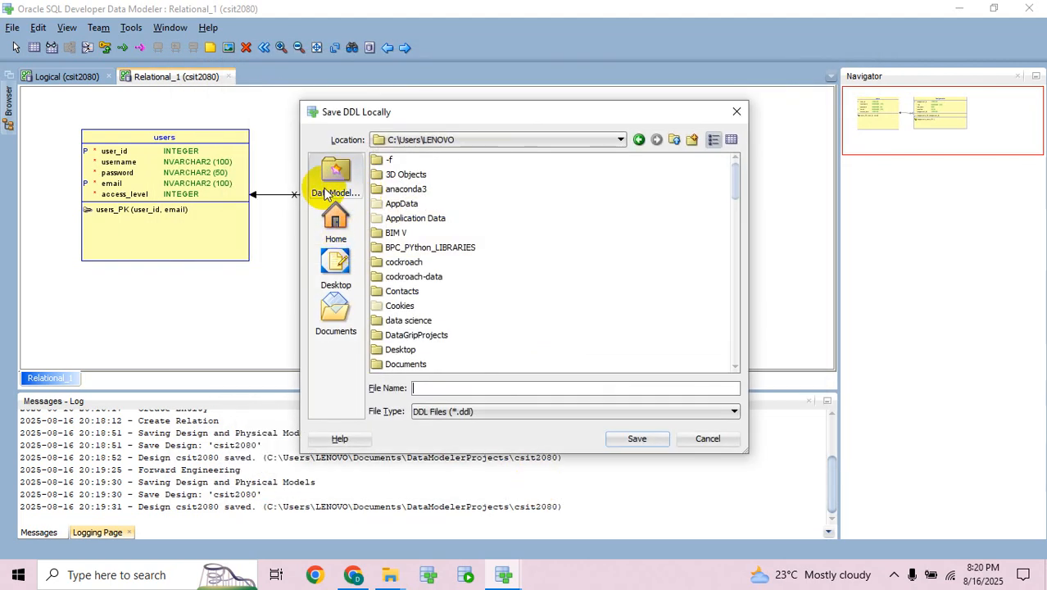
left_click(447, 390)
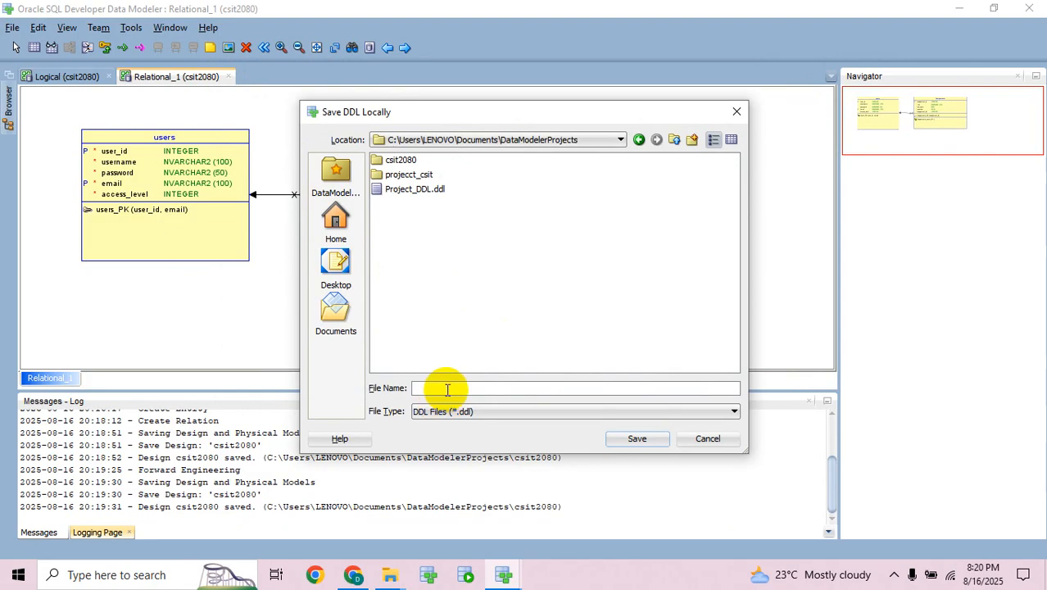
type("cs")
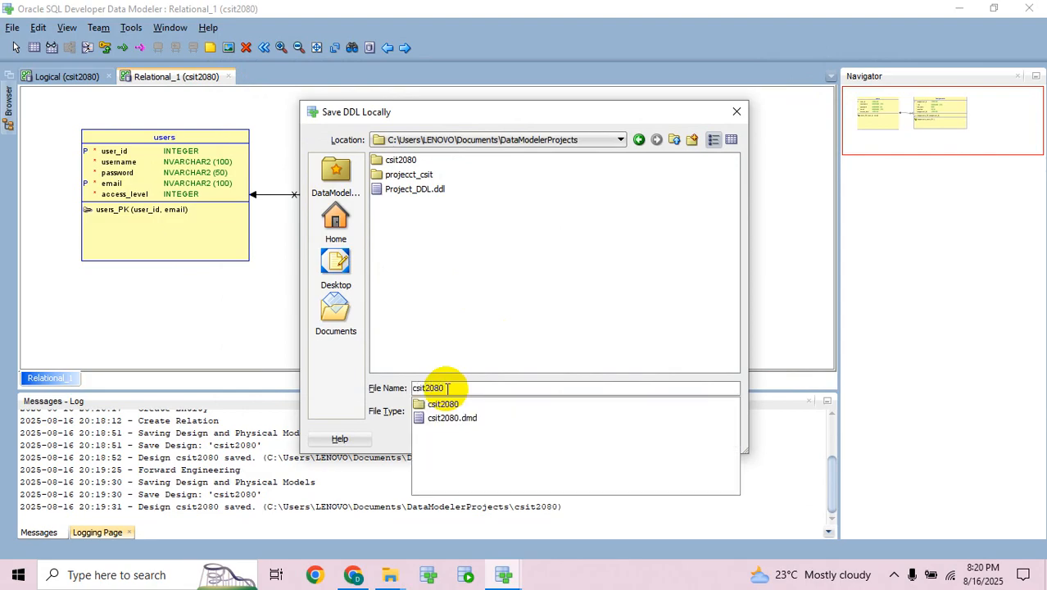
type("it2080")
left_click(521, 350)
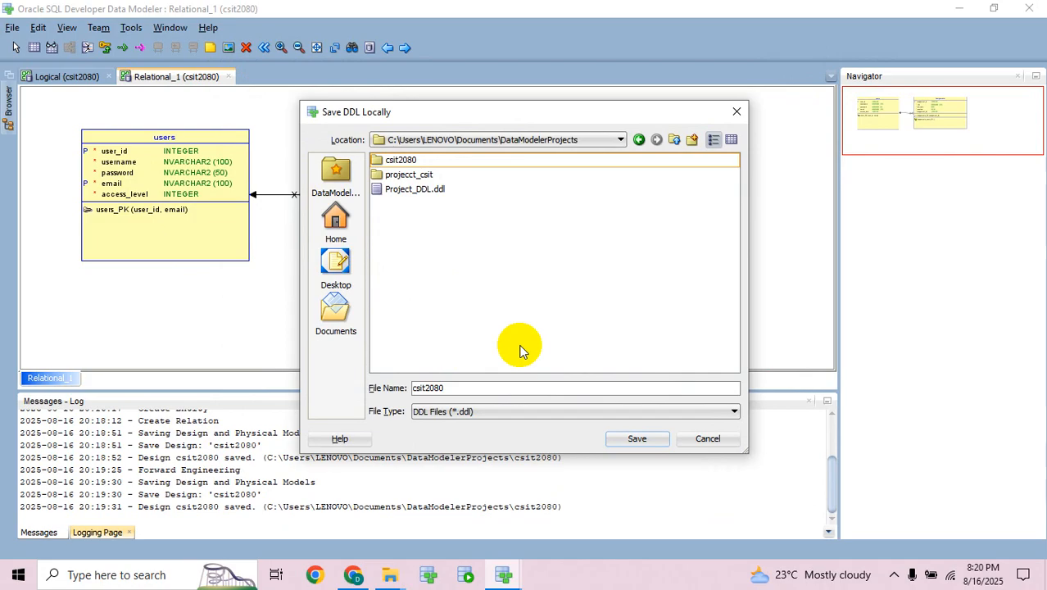
left_click(470, 388)
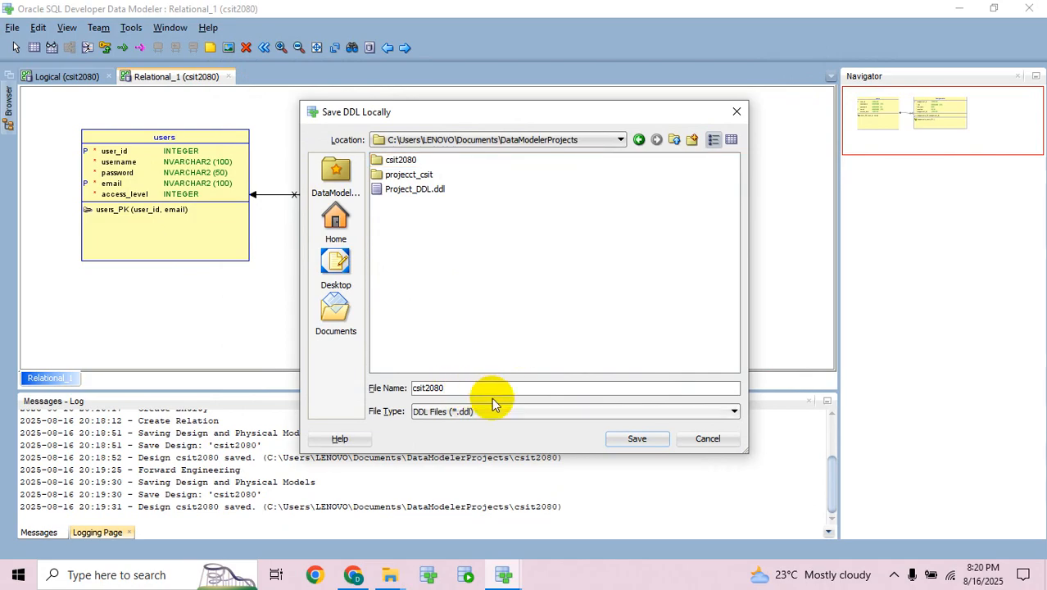
left_click(635, 440)
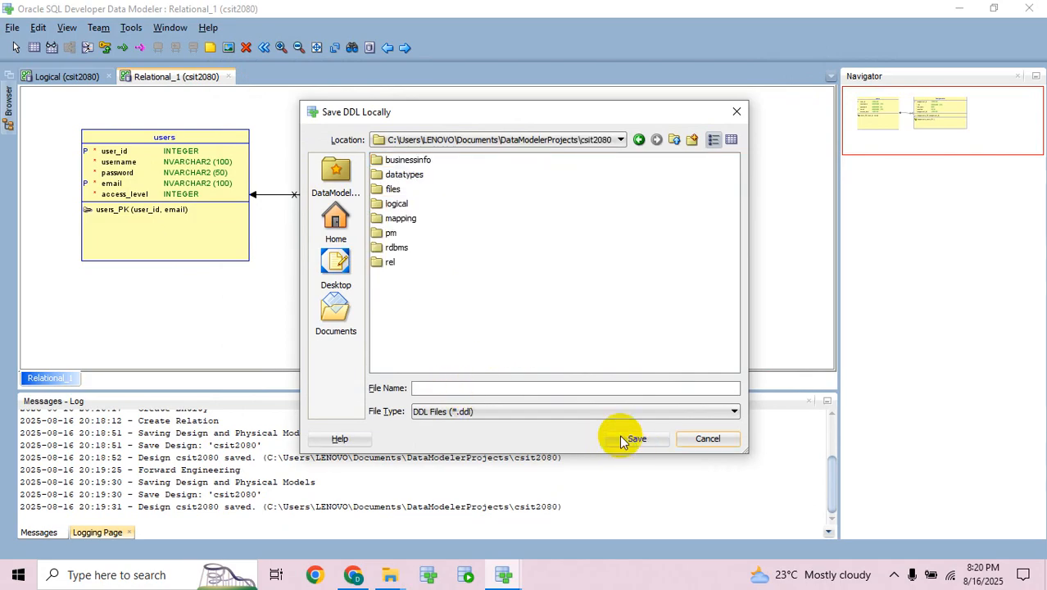
left_click(492, 390)
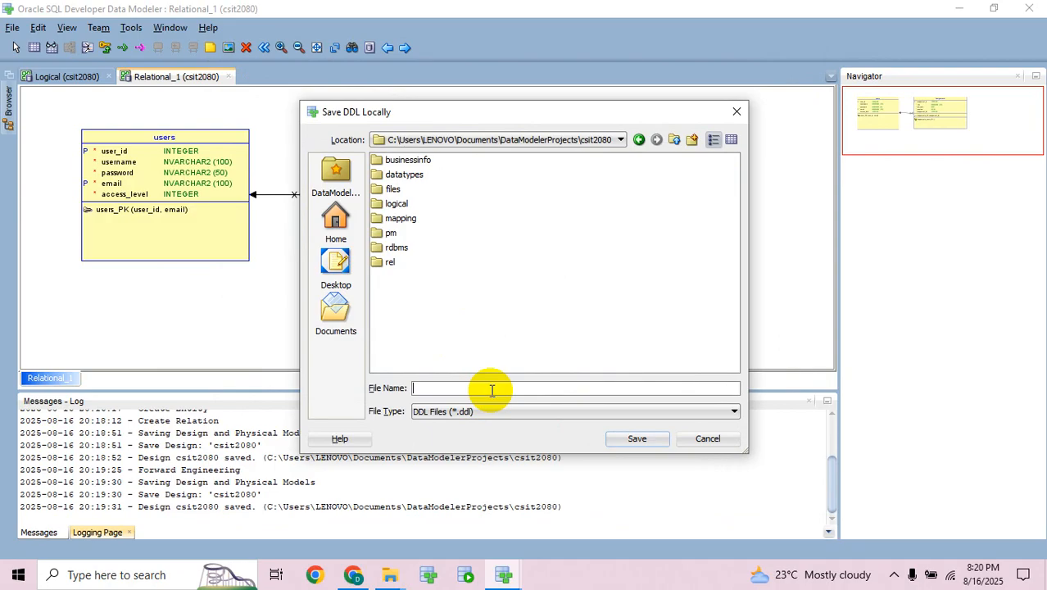
type("csit2080")
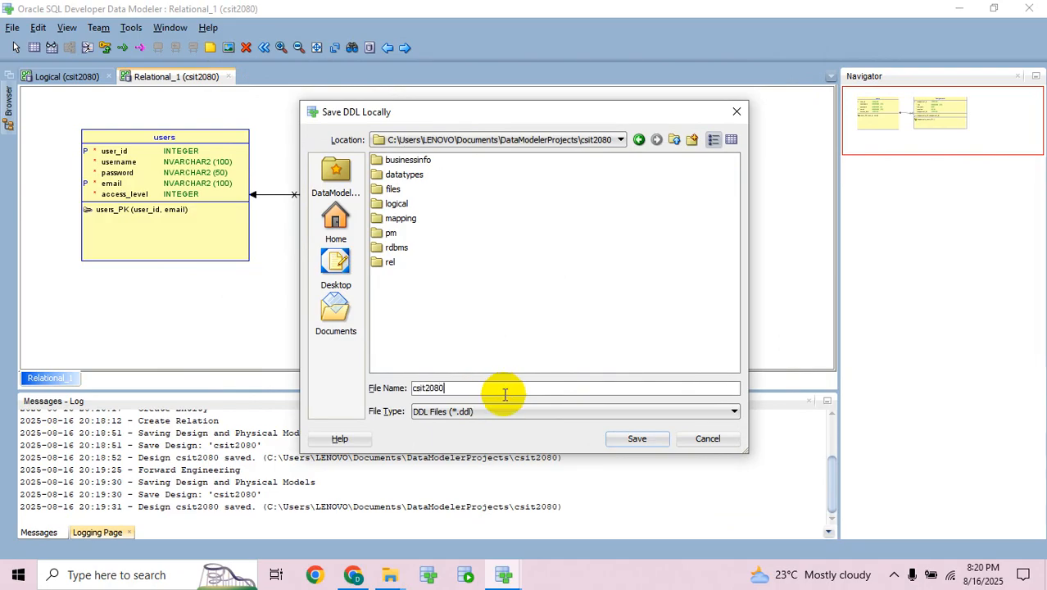
left_click(646, 440)
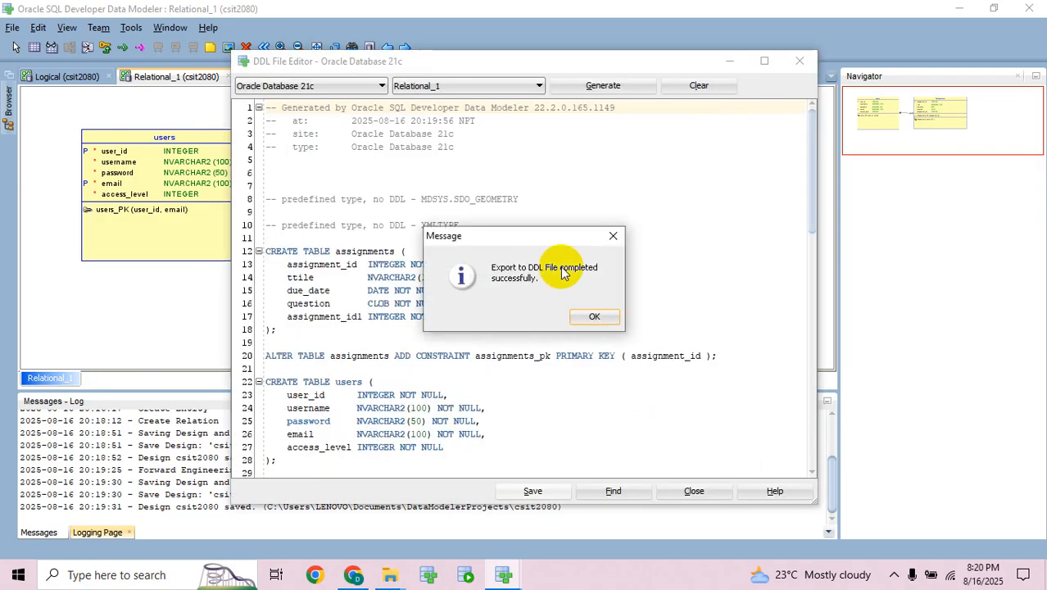
left_click(592, 316)
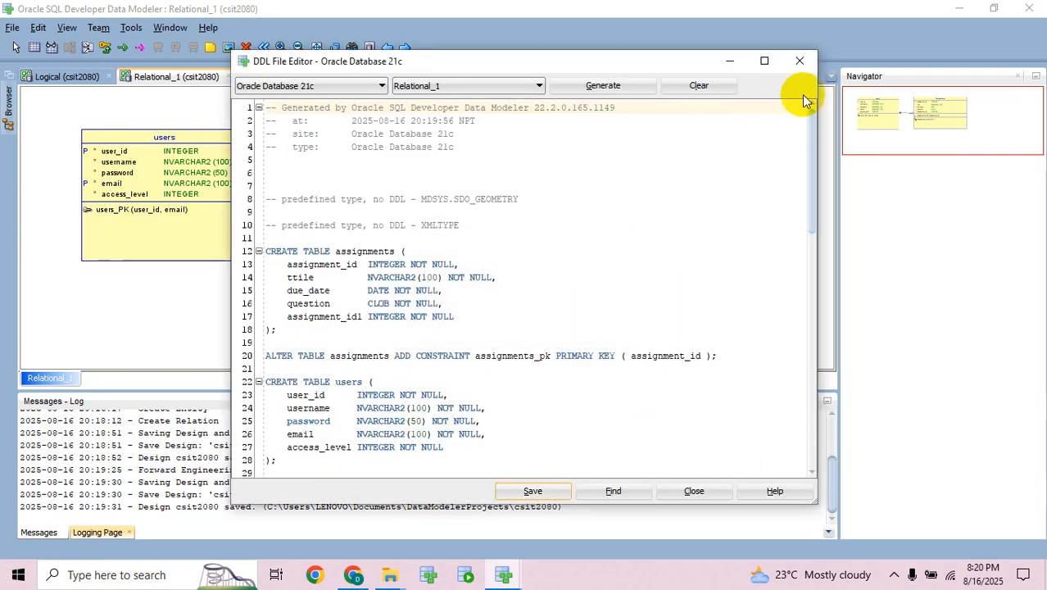
left_click(616, 489)
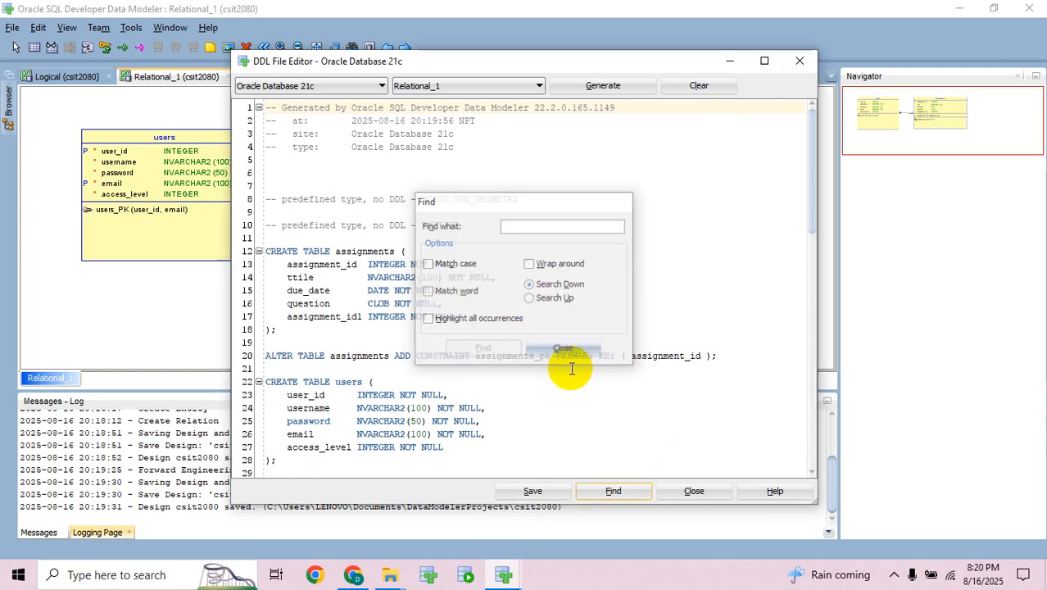
left_click(563, 351)
left_click(532, 491)
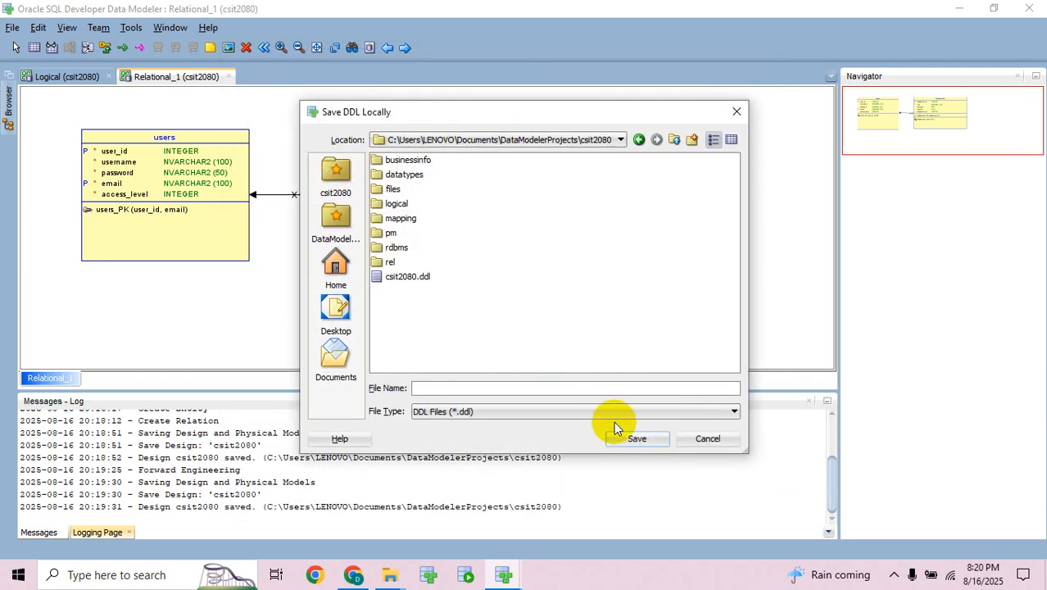
left_click(707, 438)
- Close the DDL File Editor, the Data Modeler and the Oracle download page in the browser
left_click(696, 490)
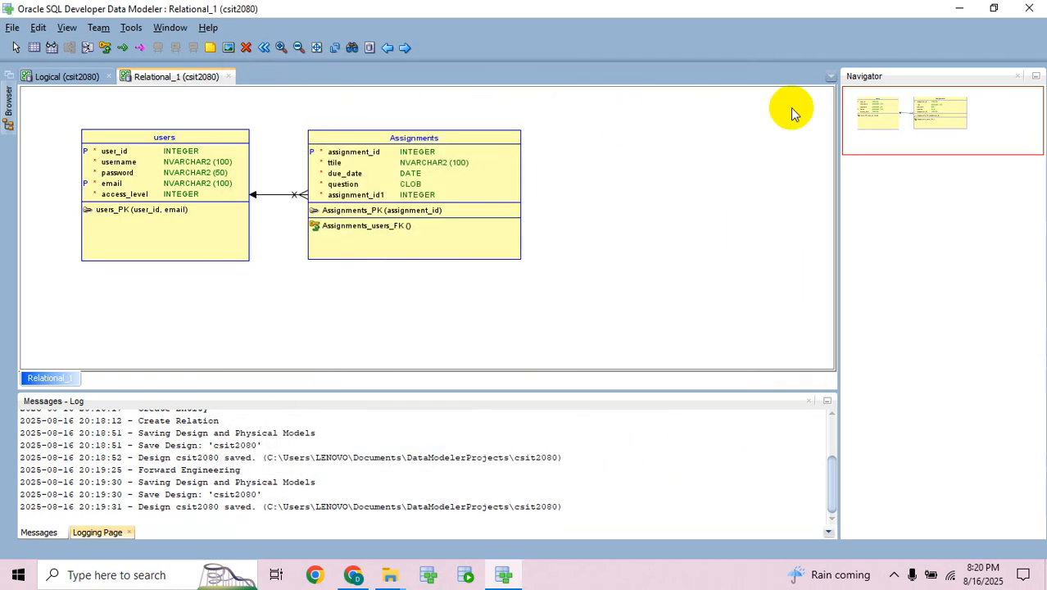
left_click(1043, 7)
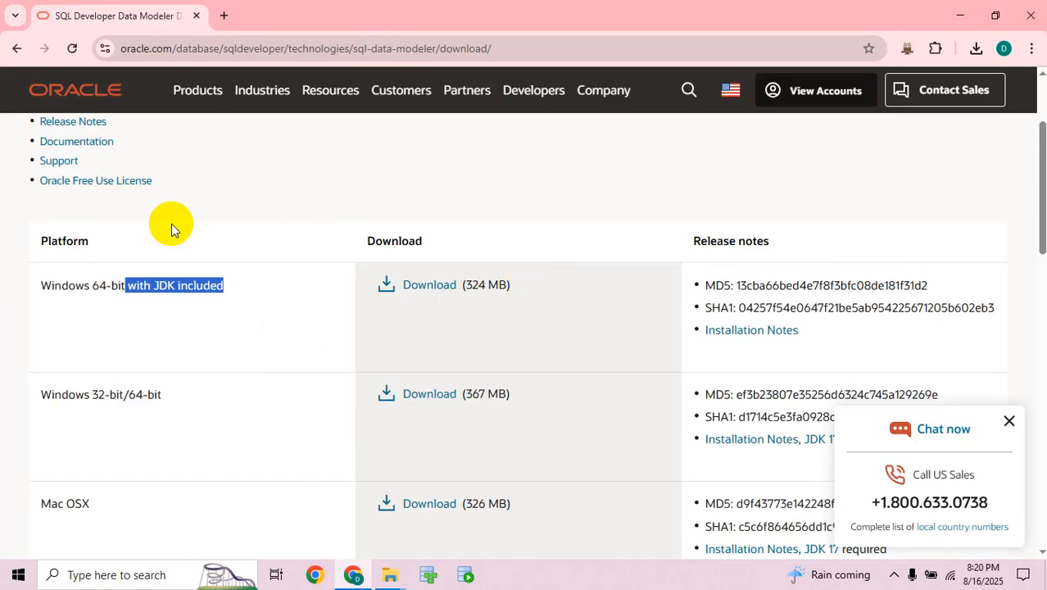
scroll(199, 273, "up", 2)
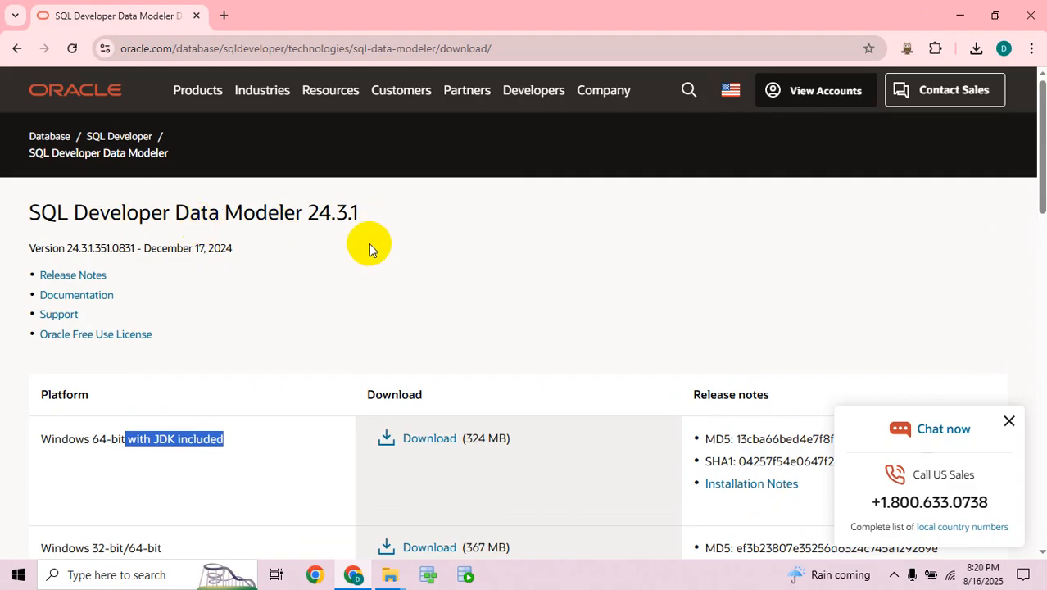
left_click(1030, 14)
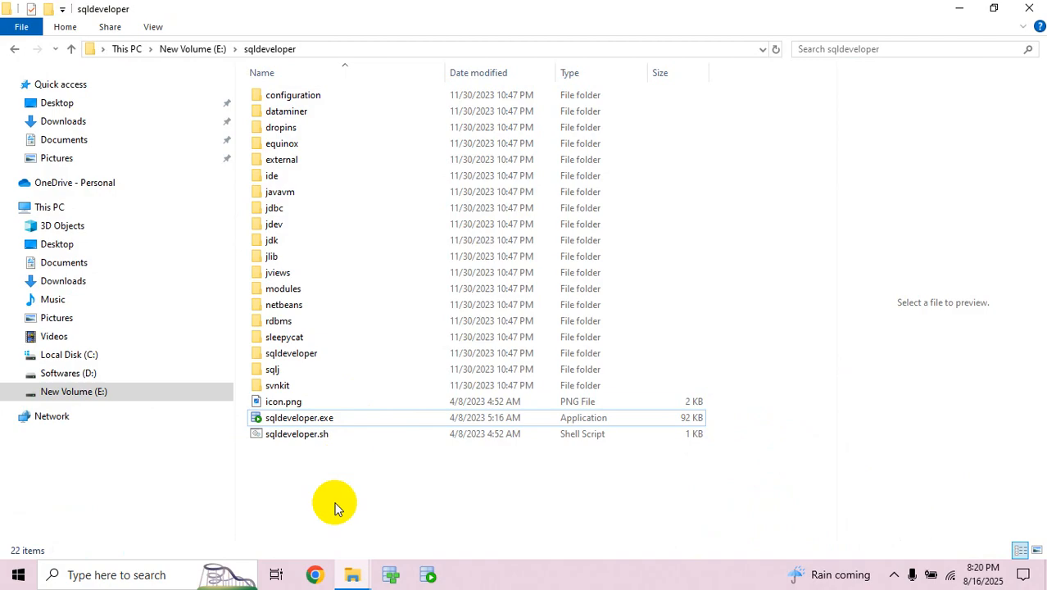
- Launch Oracle SQL Developer, close Project_DDL.ddl and open the database connection listed between HR and student
left_click(428, 575)
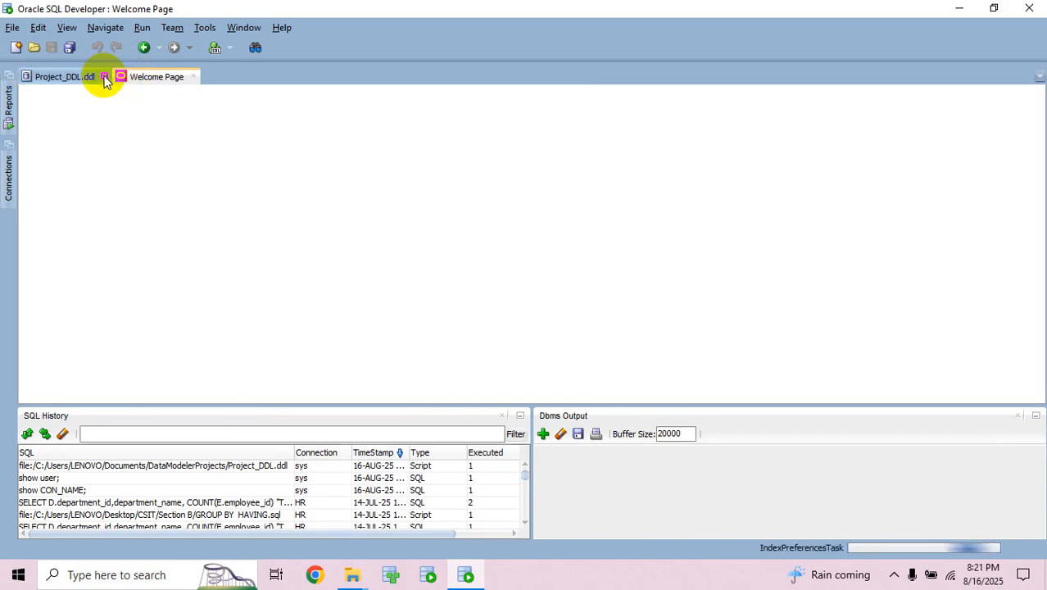
left_click(104, 76)
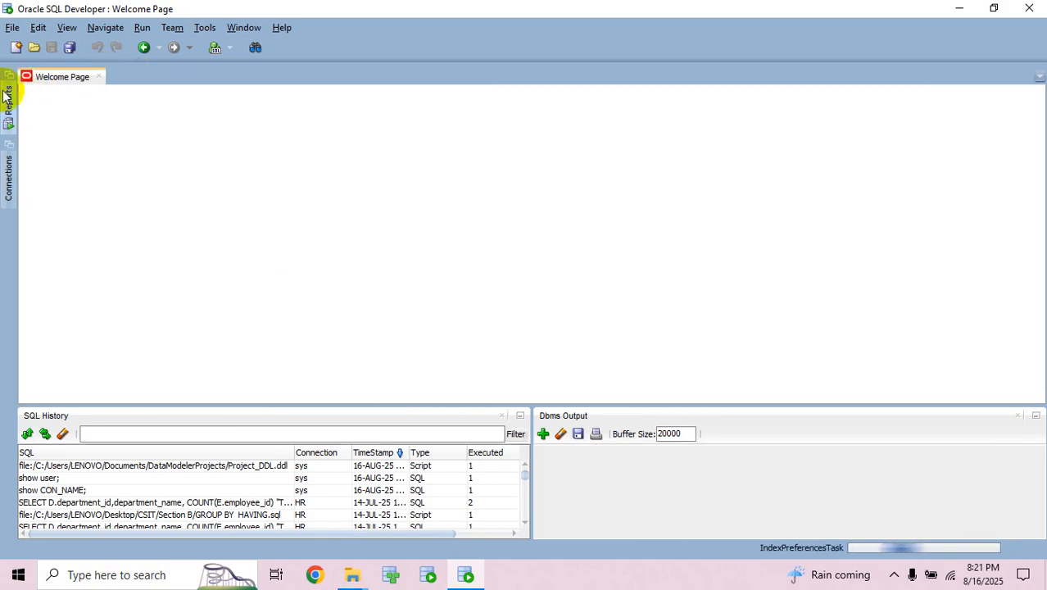
left_click(9, 176)
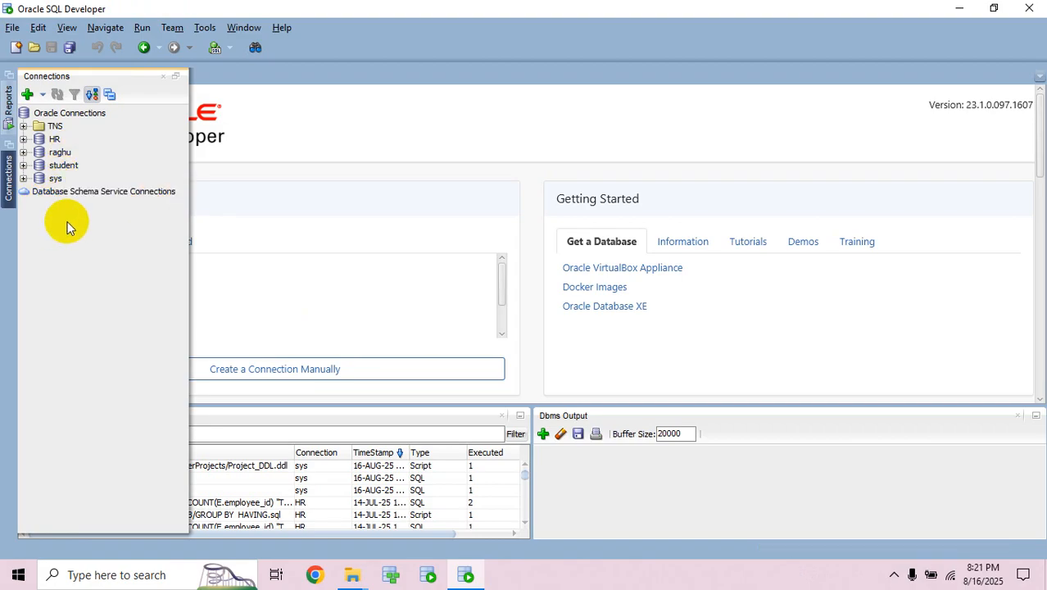
left_click(48, 157)
left_click(23, 152)
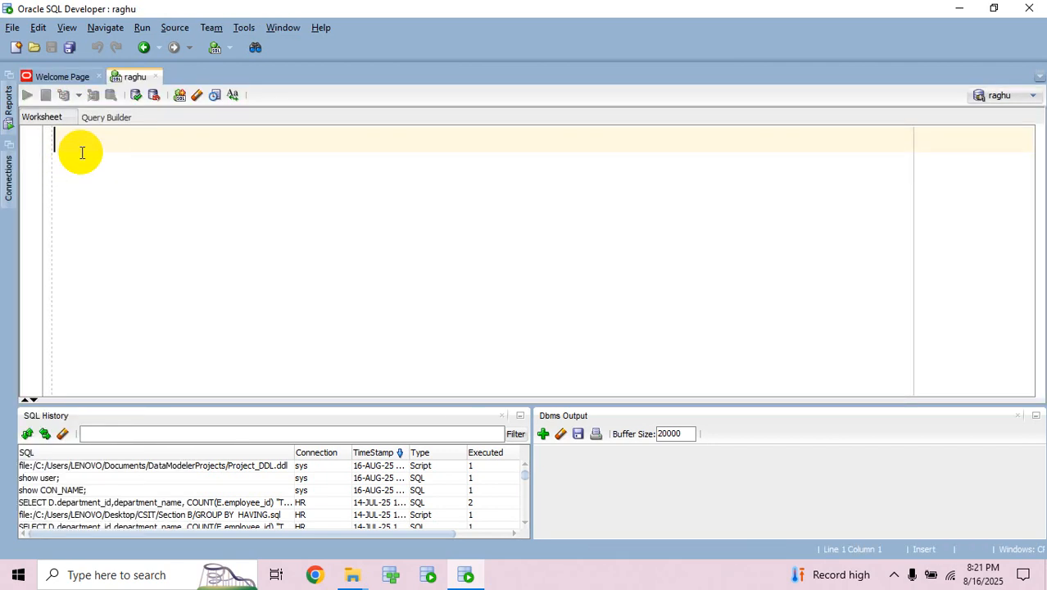
- Write and run the query SELECT TABLE_NAME FROM TABS; in the connection's worksheet
type("SELECT ")
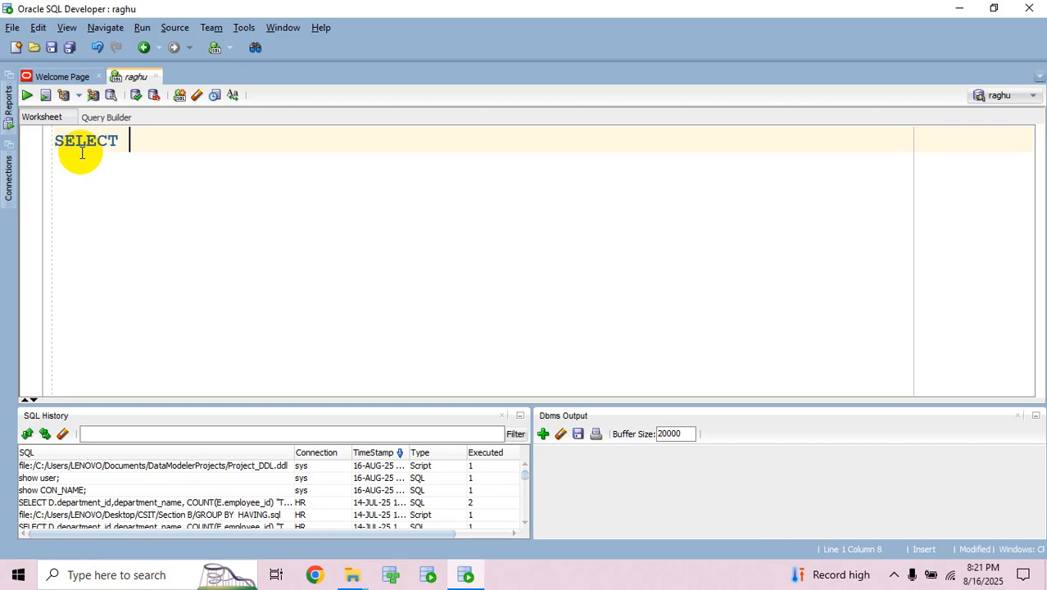
type("TABLE")
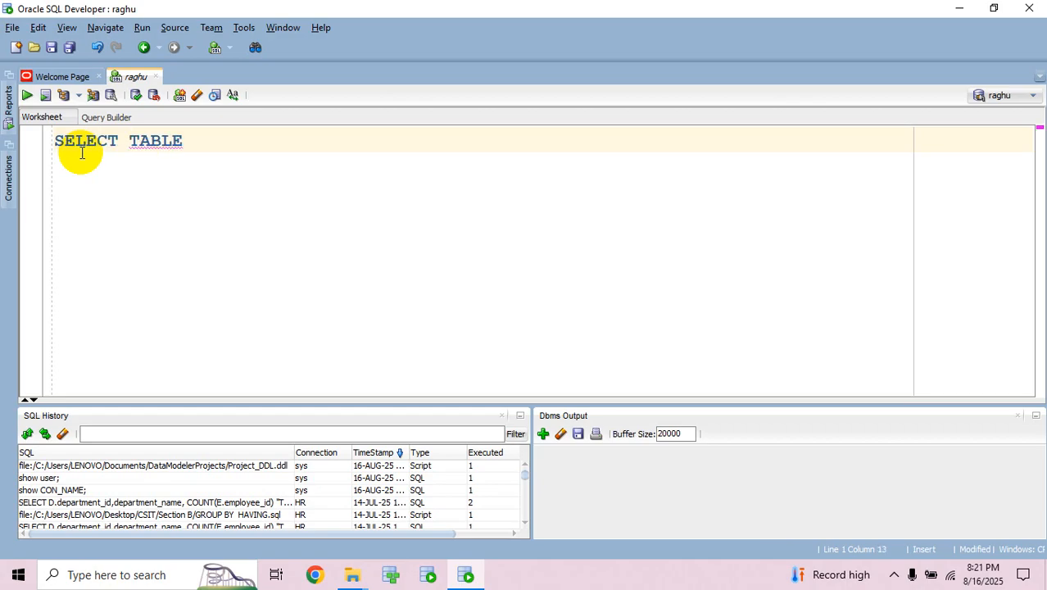
type("_NAME ")
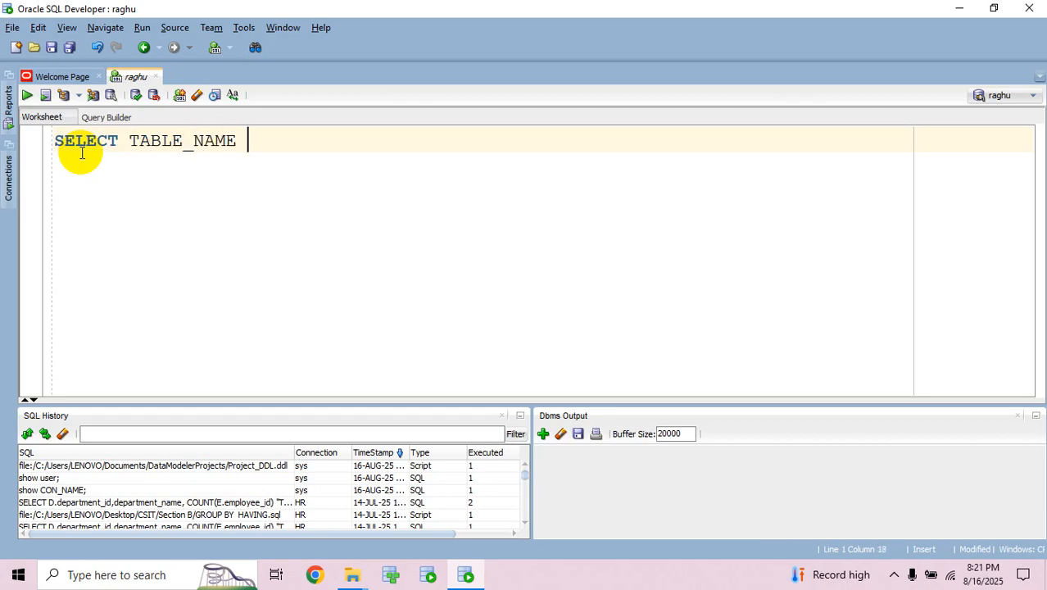
type("FROM TAB")
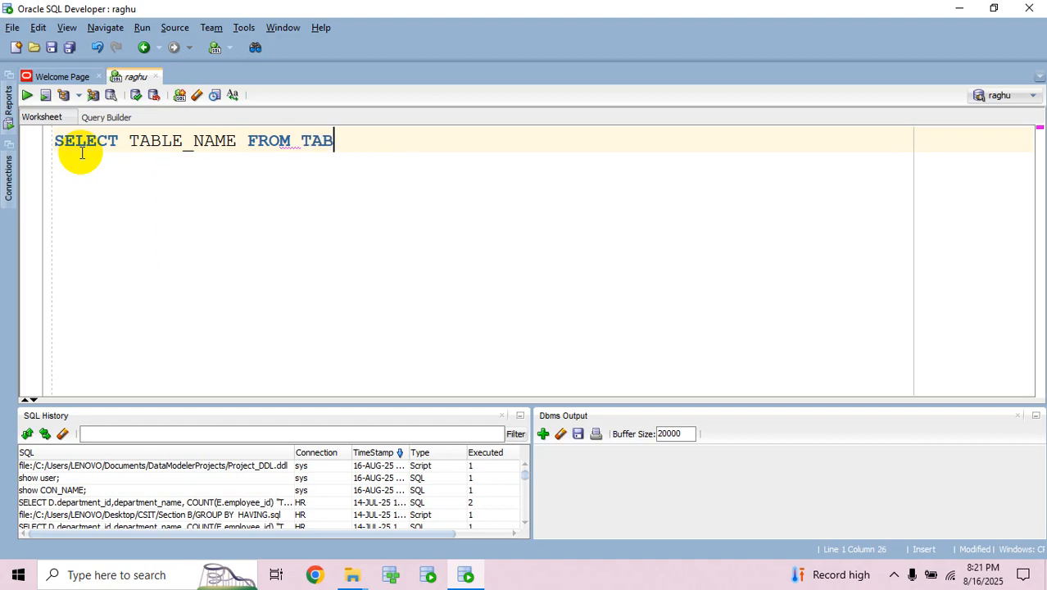
type("S")
key("ctrl+Return")
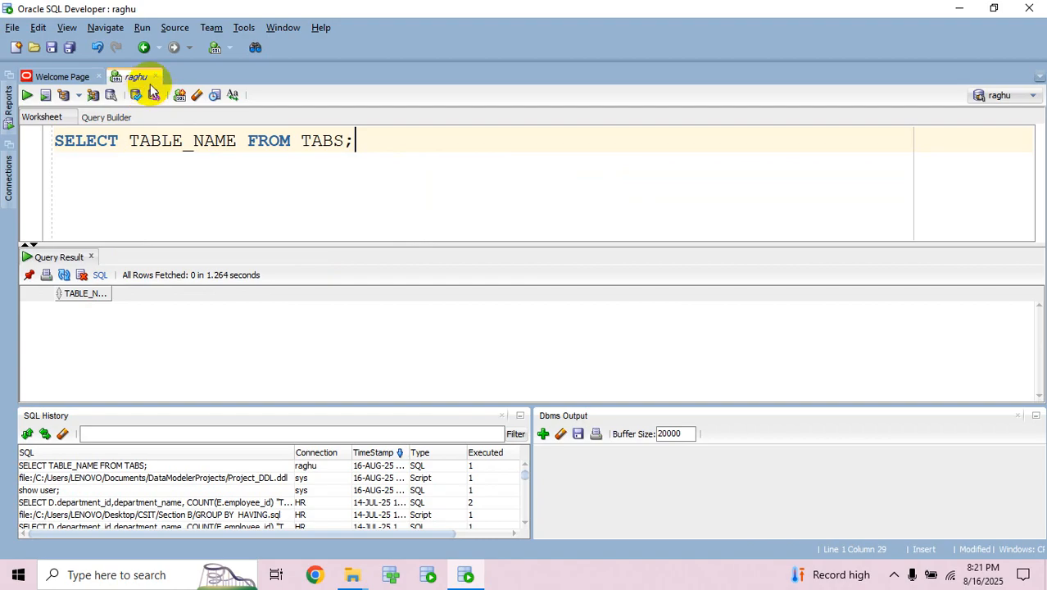
left_click(405, 145)
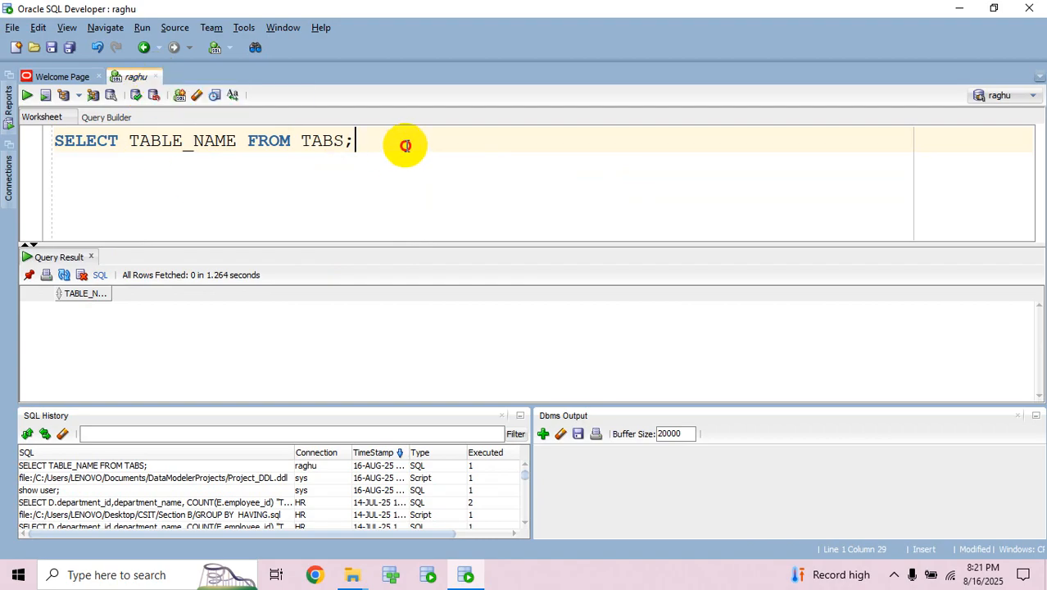
- Open the csit2080.ddl file from the DataModelerProjects\csit2080 folder
left_click(13, 28)
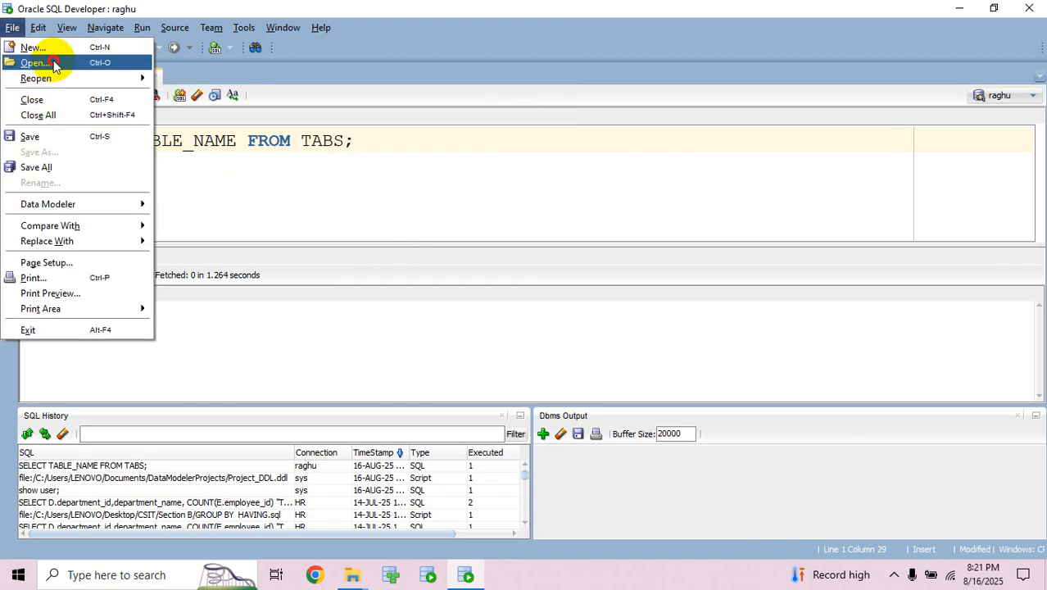
left_click(54, 63)
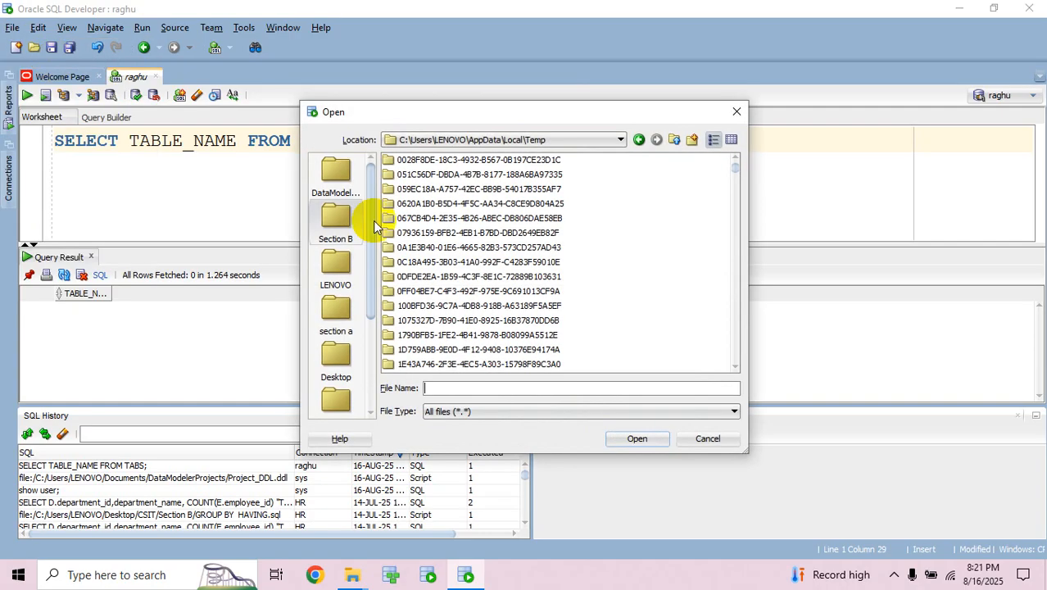
left_click(333, 182)
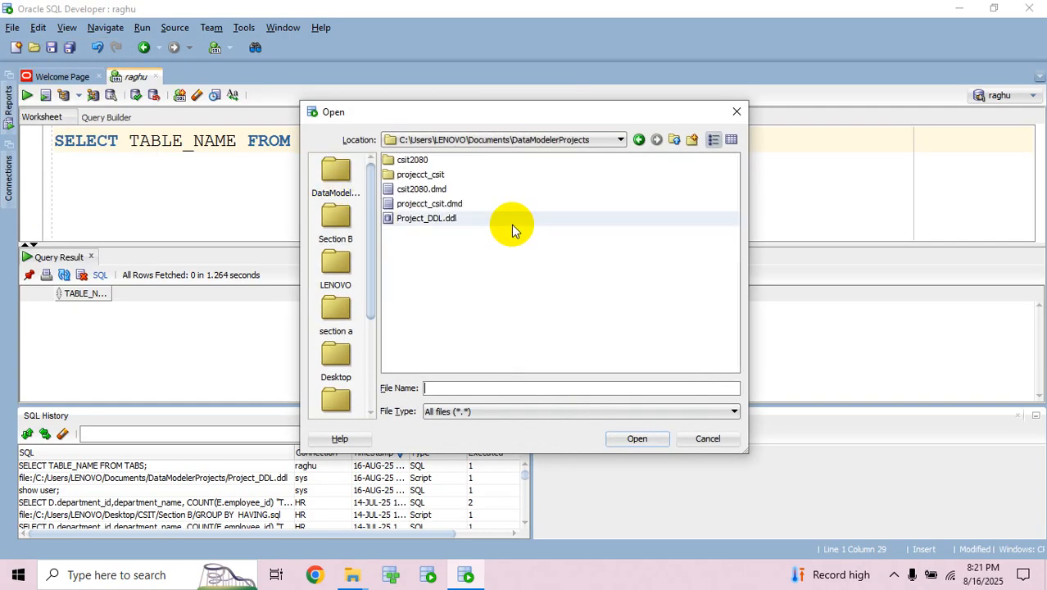
double_click(409, 160)
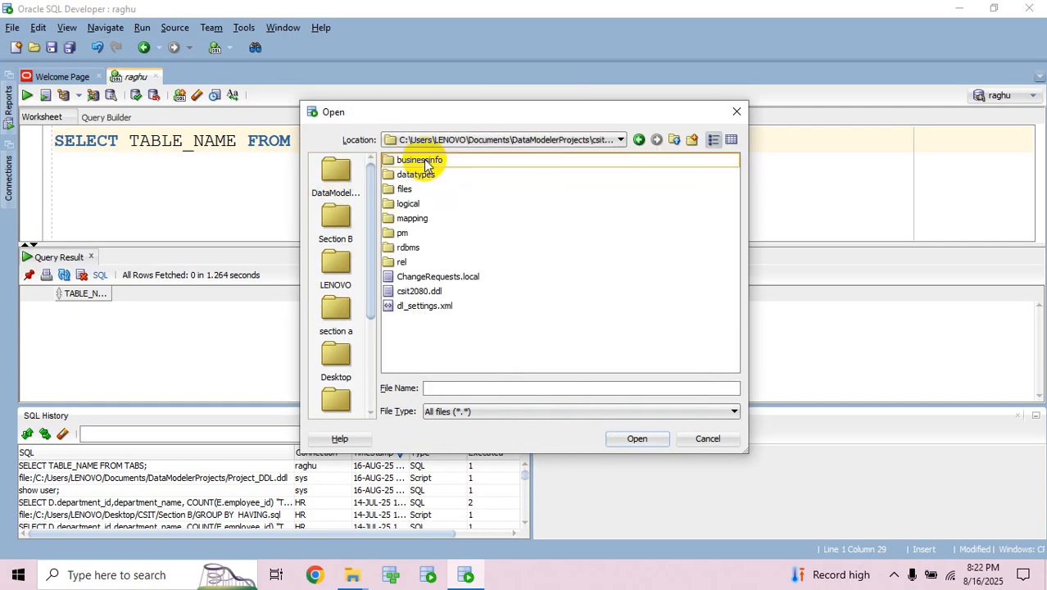
left_click(422, 291)
left_click(636, 438)
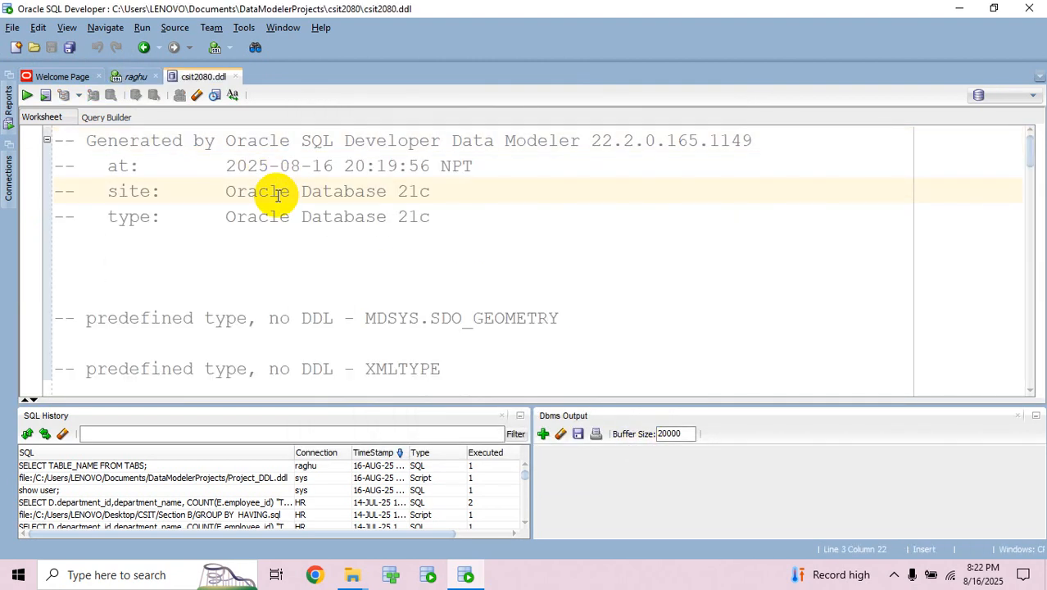
- Run the entire csit2080.ddl script on the same connection as the table-name query
key("ctrl+a")
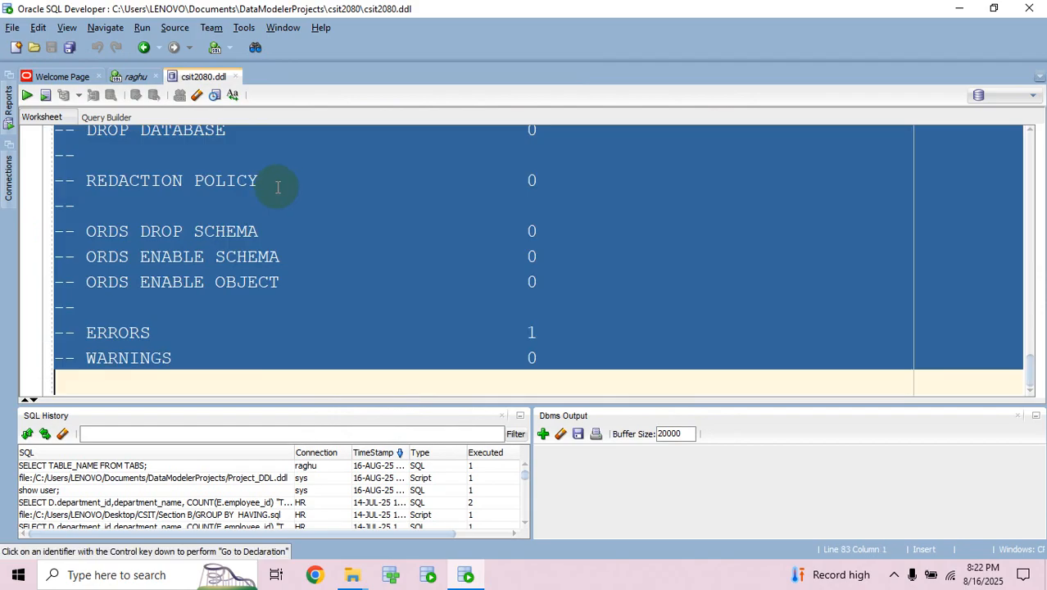
left_click(27, 96)
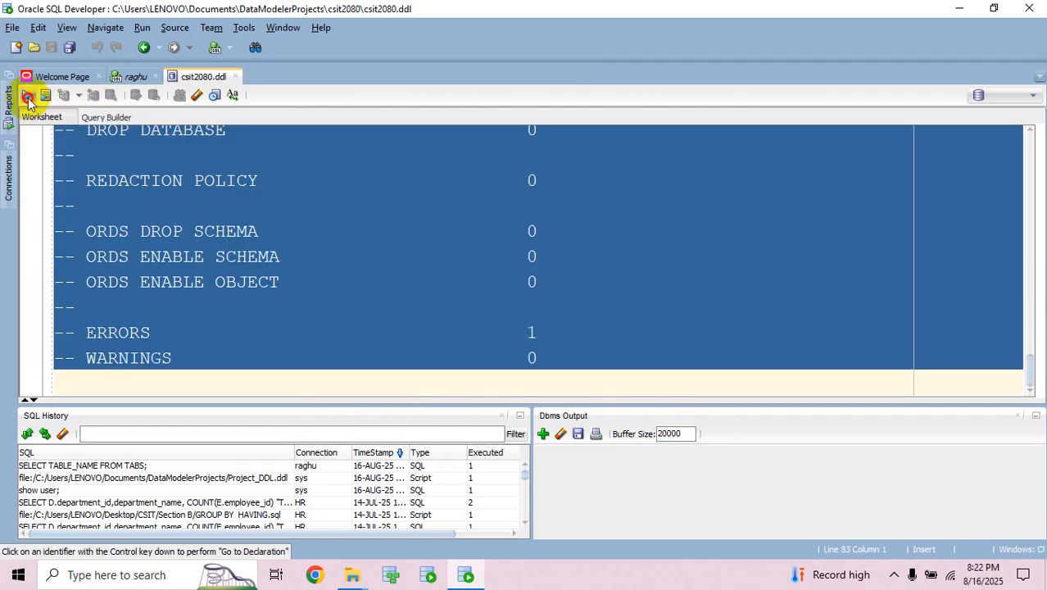
left_click(535, 322)
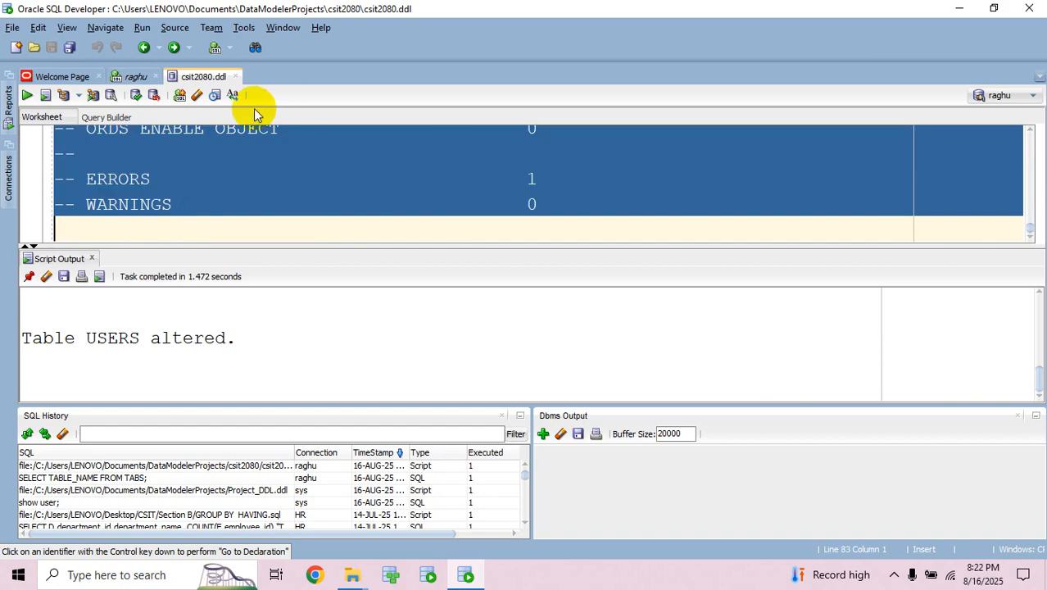
- Rerun SELECT TABLE_NAME FROM TABS; in the connection's worksheet, and add and run DESCRIBE USERS; on the line below it
left_click(134, 76)
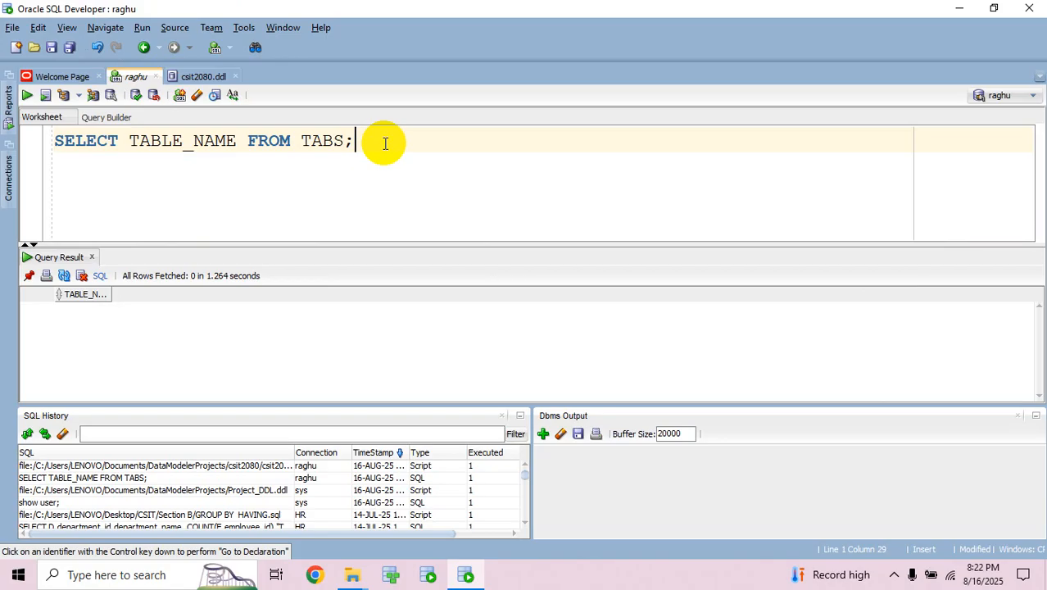
key("ctrl+Return")
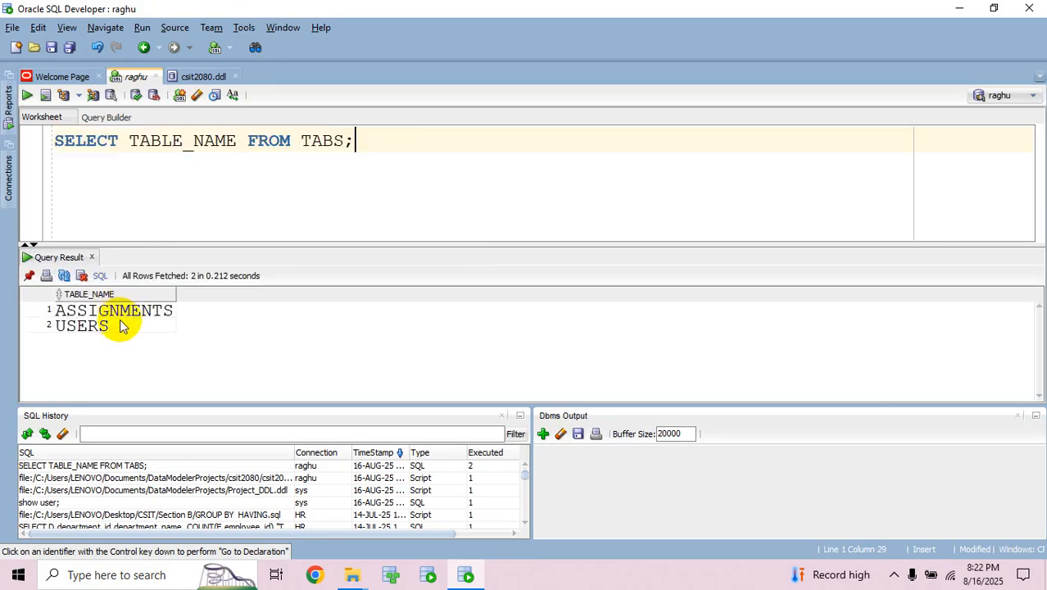
key("Return")
type("DESCR")
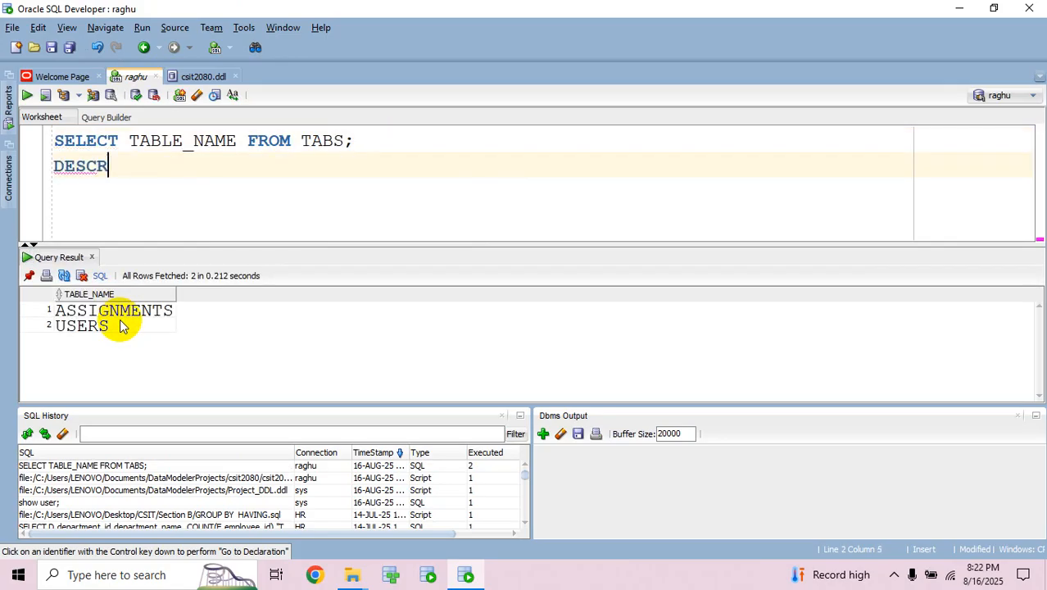
type("IBE U")
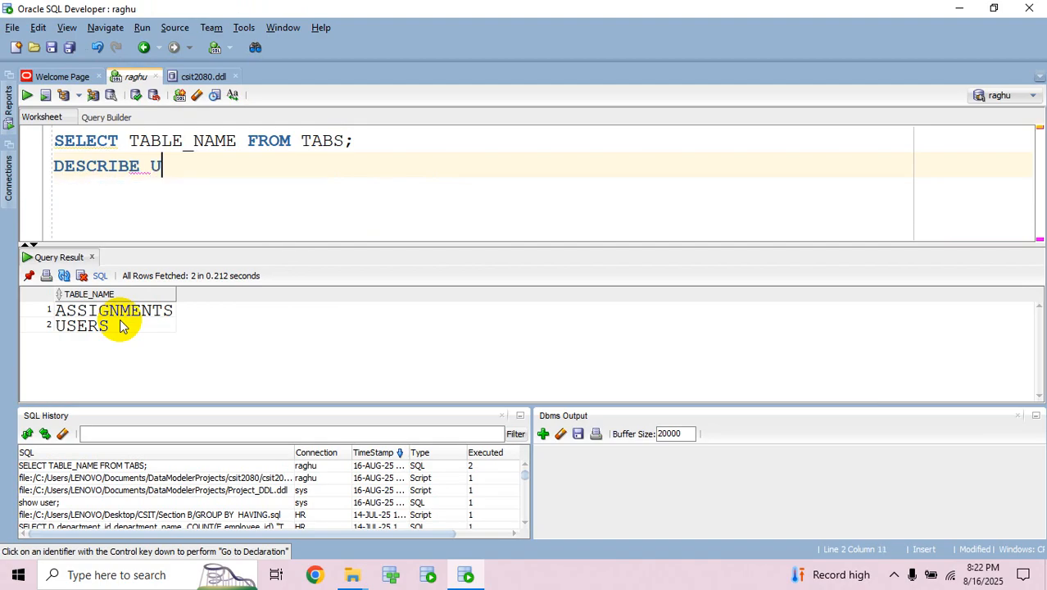
type("SERS;l")
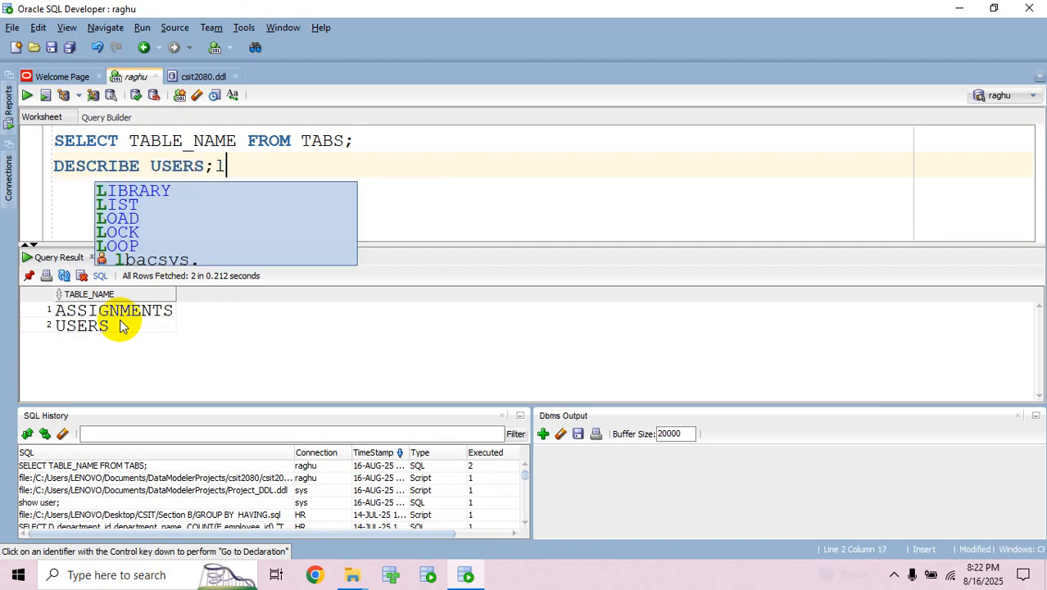
key("BackSpace")
key("ctrl+Return")
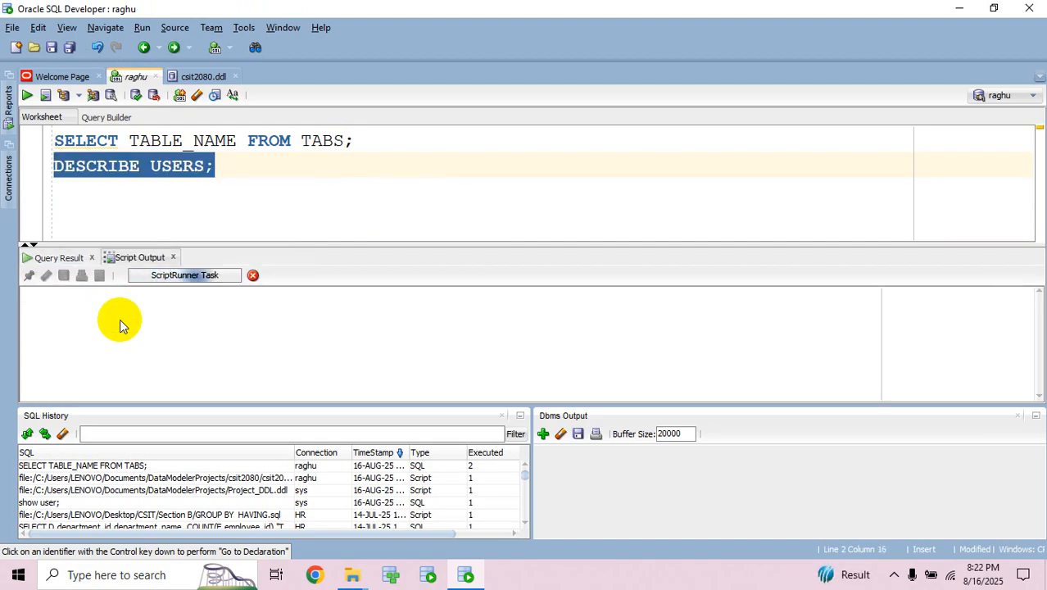
- Examine the USERS description in the script output, checking each column's data type, length and NOT NULL constraint, and enlarge the output area
scroll(524, 344, "up", 1)
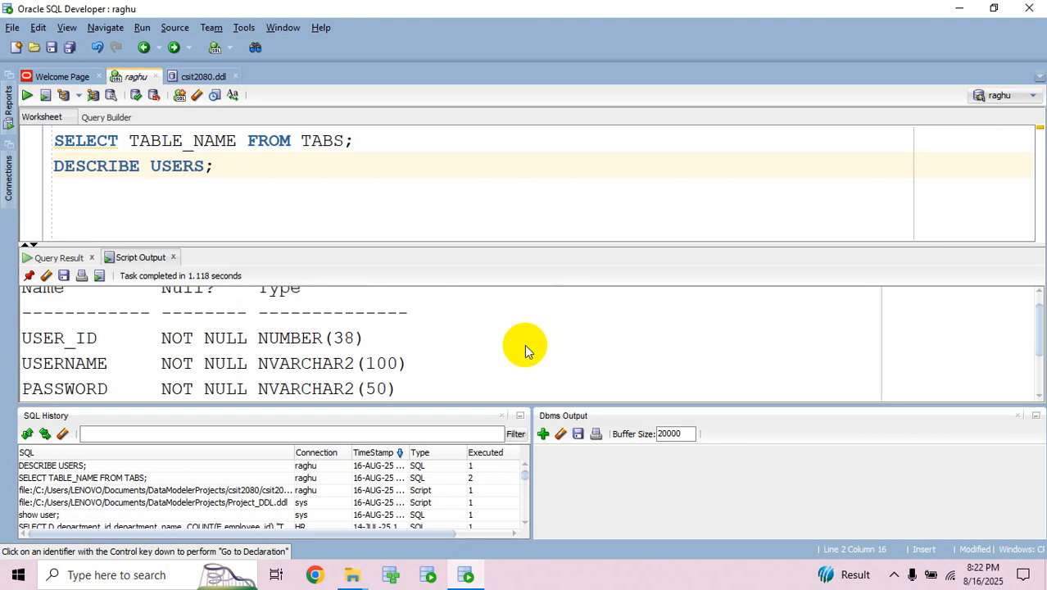
left_click(324, 367)
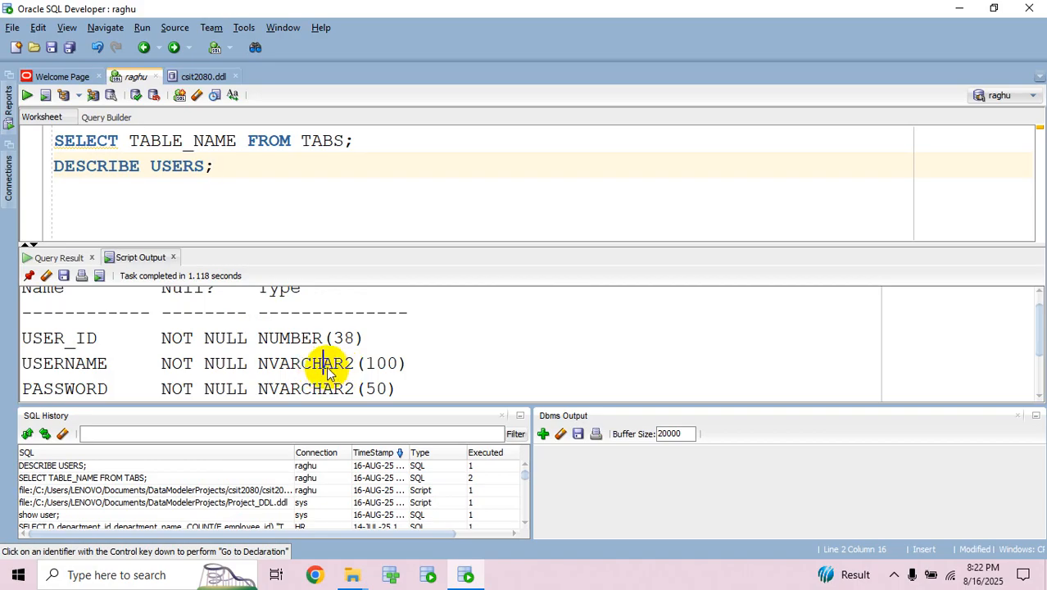
left_click_drag(257, 365, 365, 373)
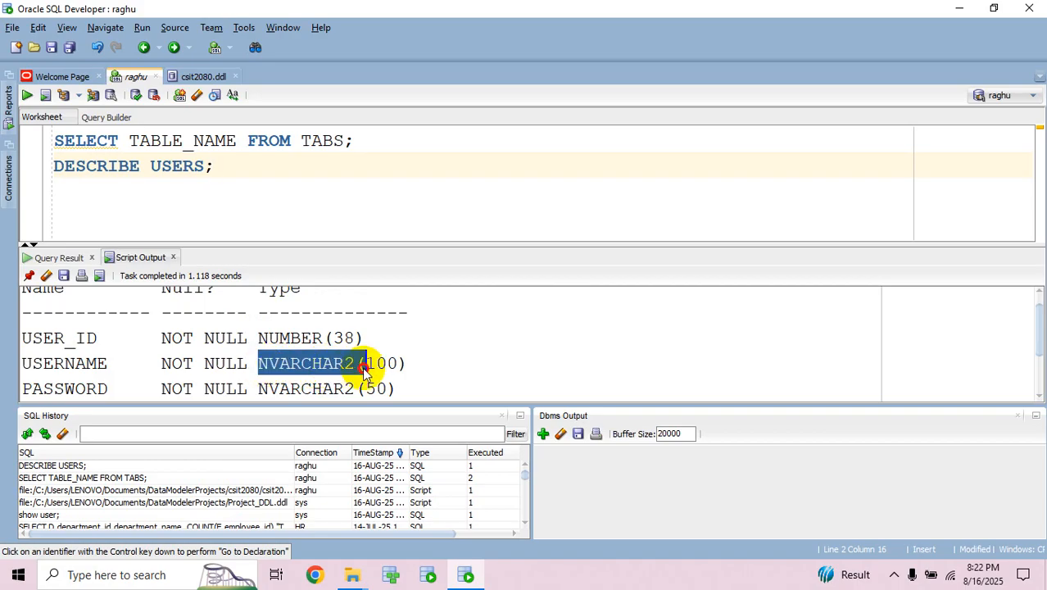
left_click(382, 363)
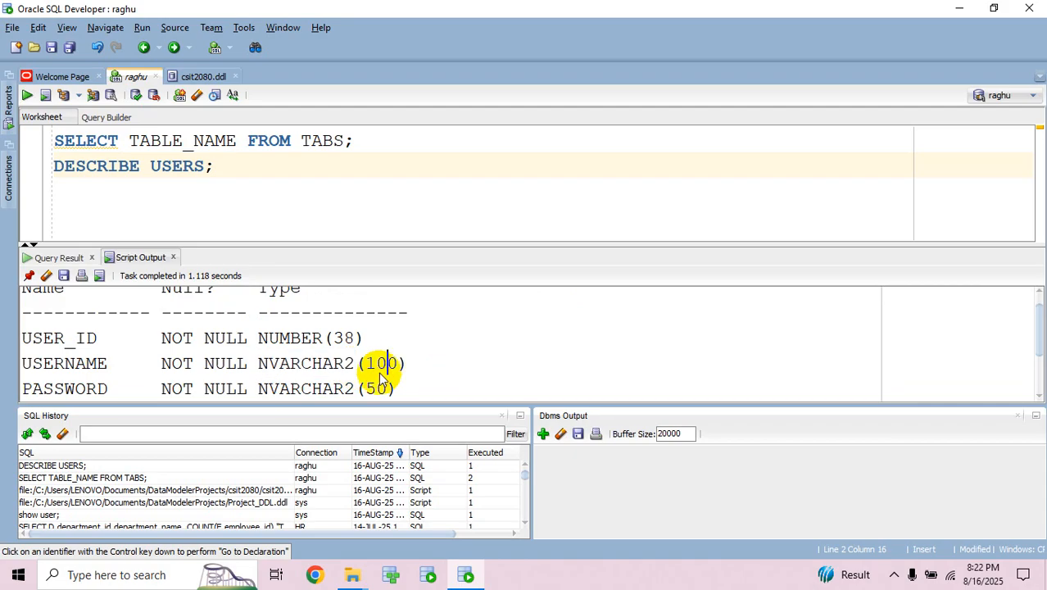
scroll(371, 383, "down", 1)
scroll(371, 383, "up", 1)
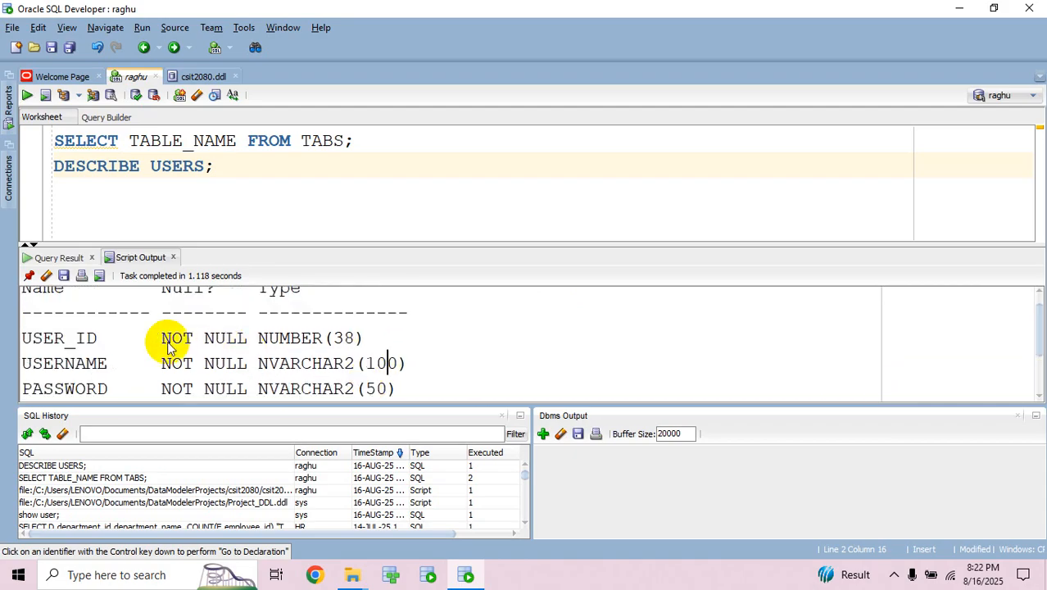
left_click_drag(163, 338, 247, 340)
left_click(240, 365)
scroll(240, 365, "down", 1)
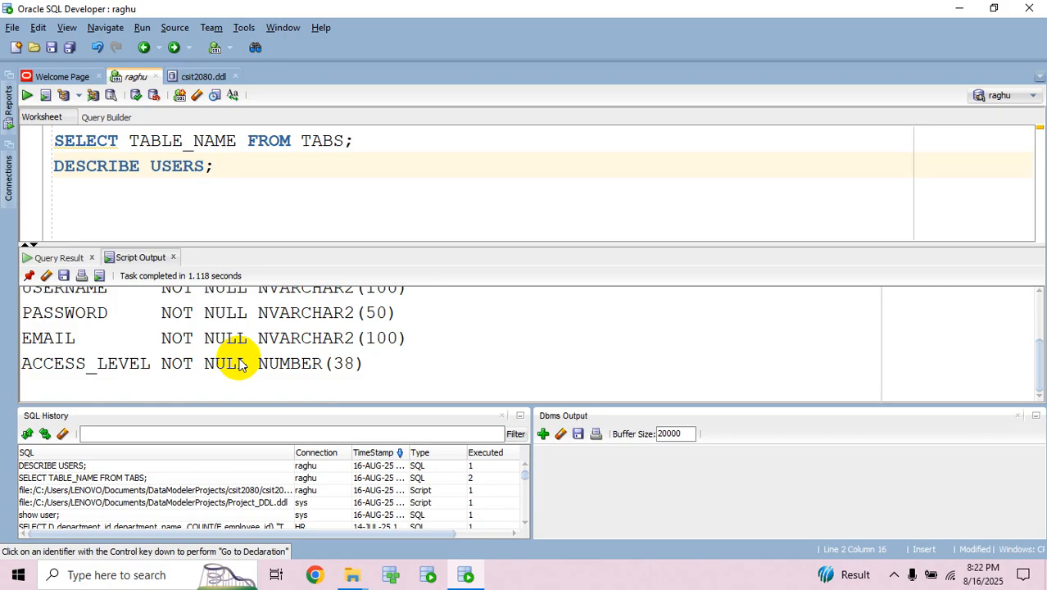
left_click_drag(340, 243, 341, 283)
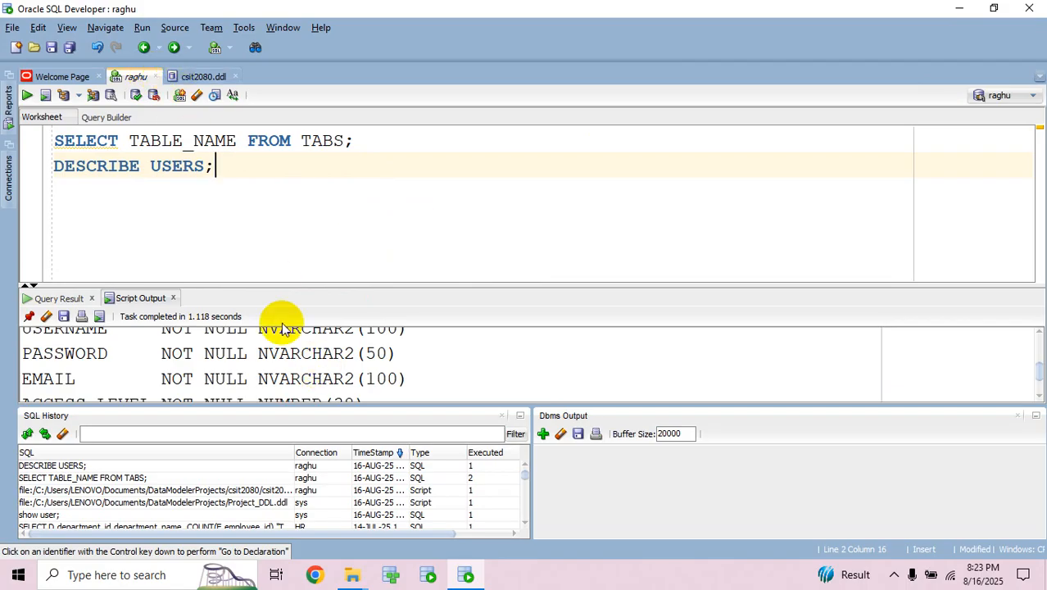
left_click_drag(325, 285, 325, 228)
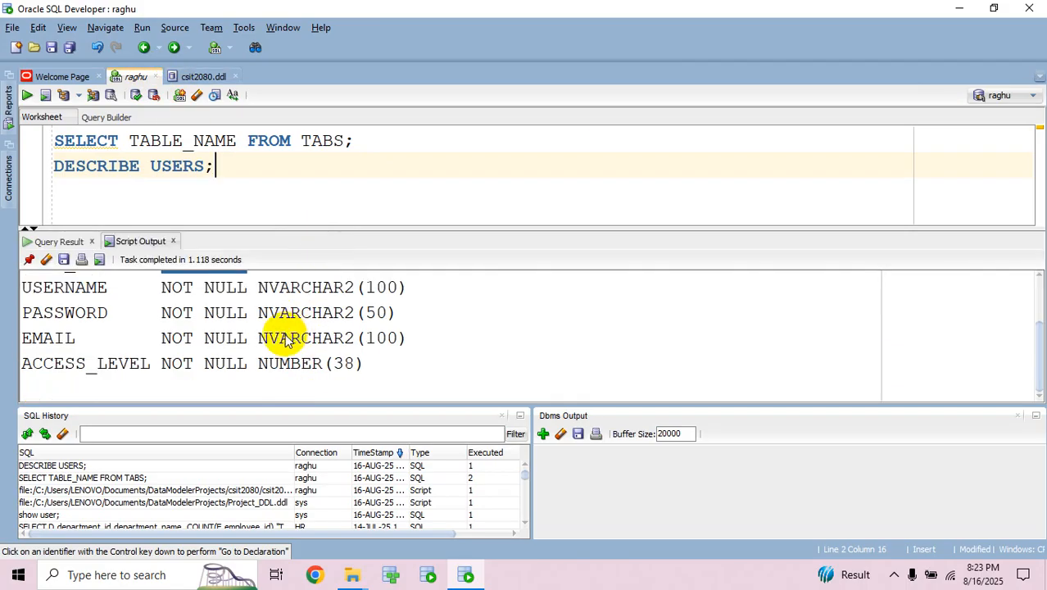
scroll(287, 340, "up", 1)
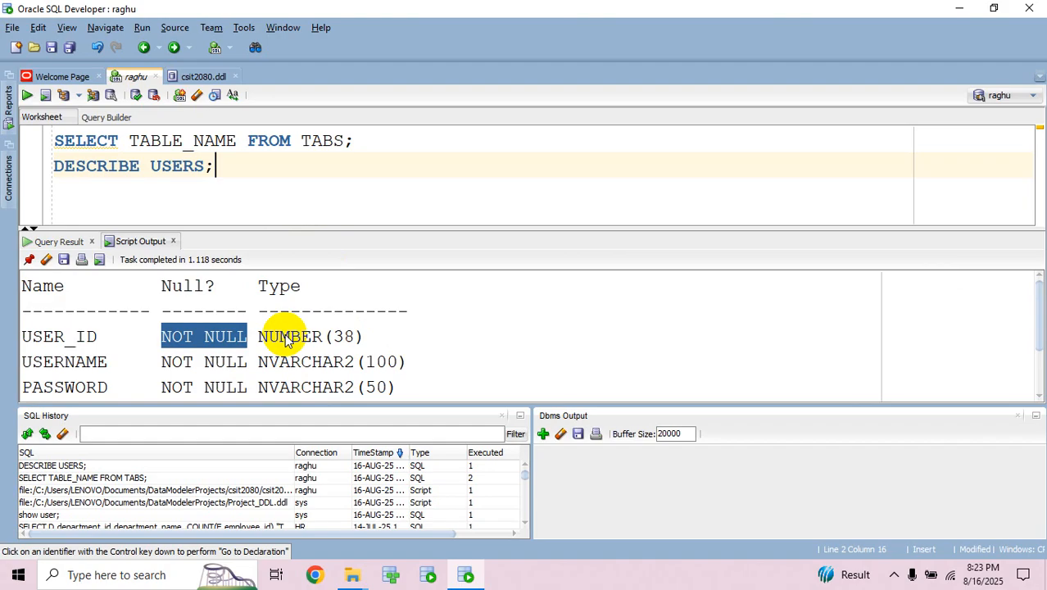